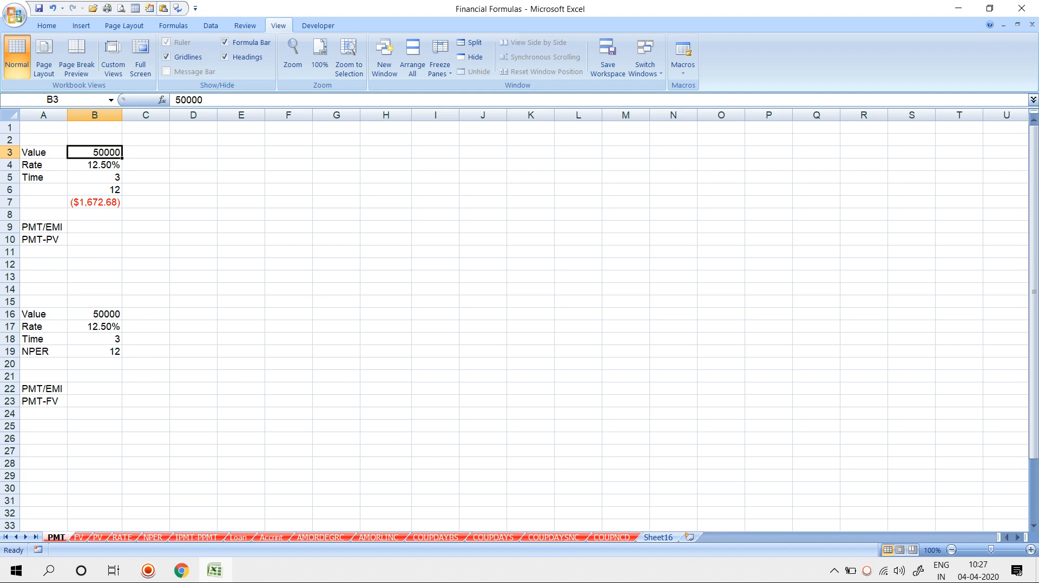
# Step: Label cell A6 as NPER and clear the old payment result from B7
pyautogui.click(43, 190)
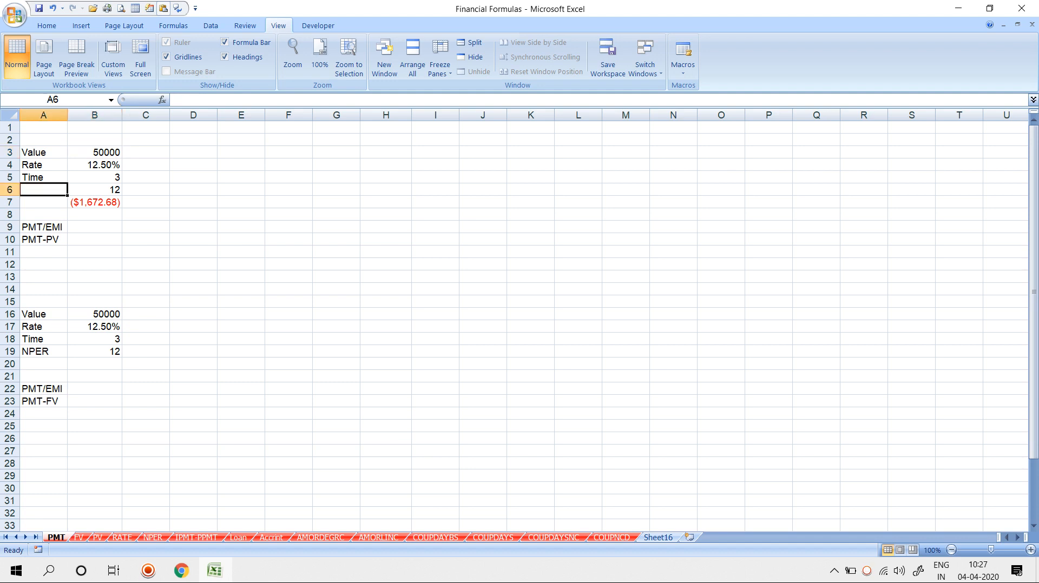
pyautogui.write('NP')
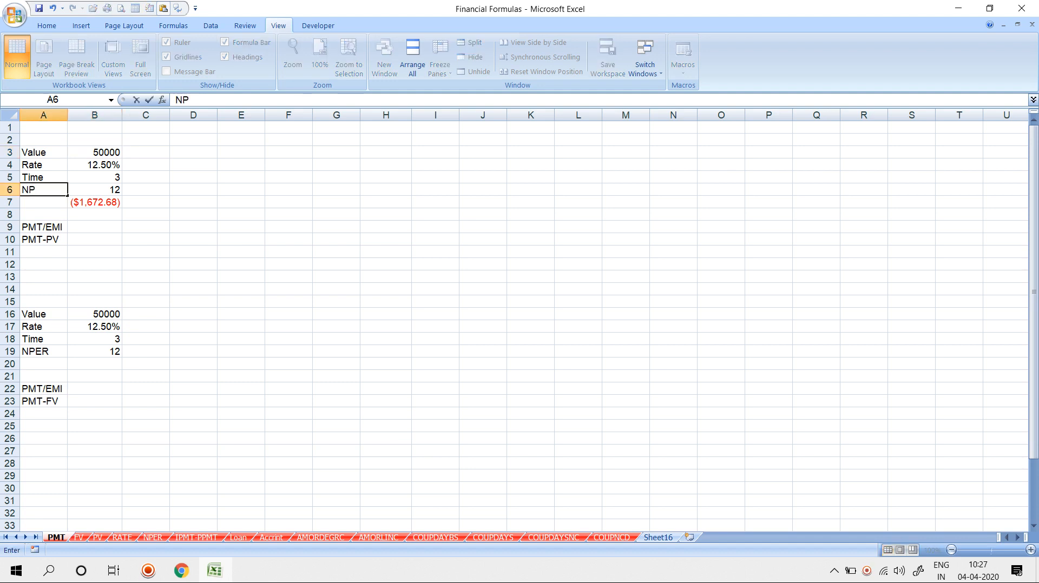
pyautogui.write('ER')
pyautogui.press('Return')
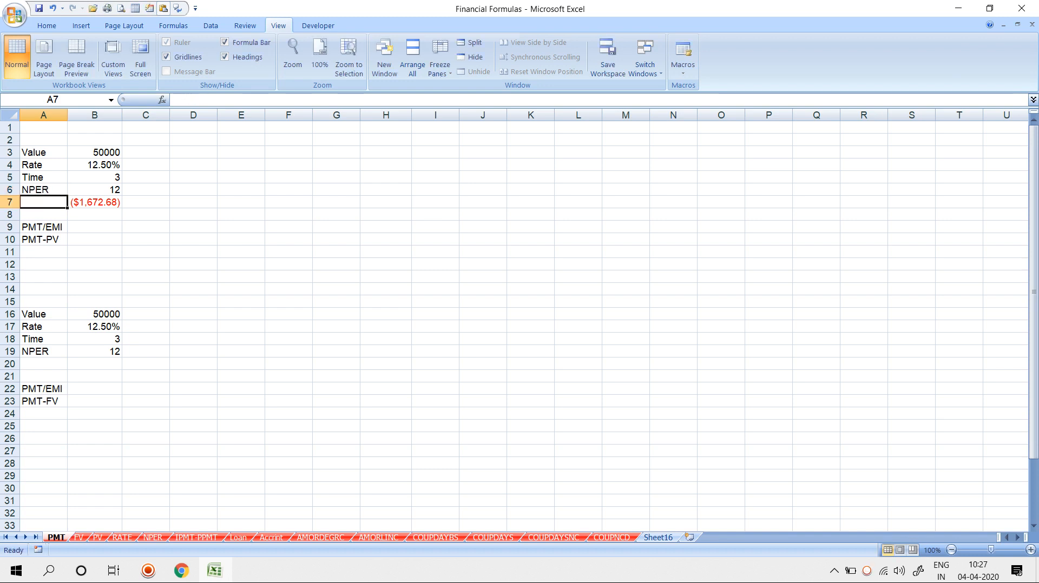
pyautogui.press('Right')
pyautogui.press('Delete')
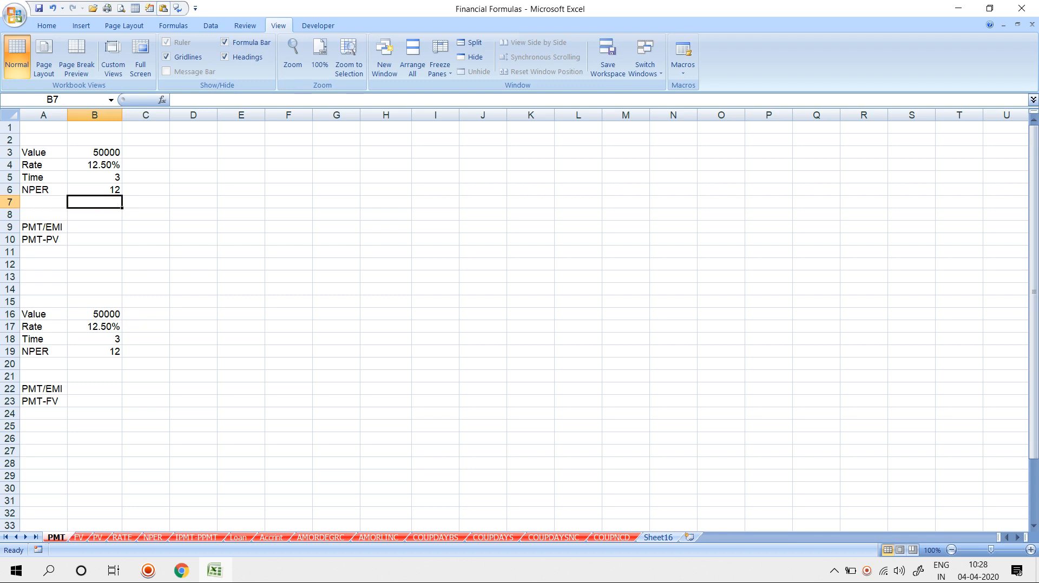
# Step: Start a PMT formula in B9 with the monthly rate B4/12 as its first argument
pyautogui.press('Down')
pyautogui.press('Down')
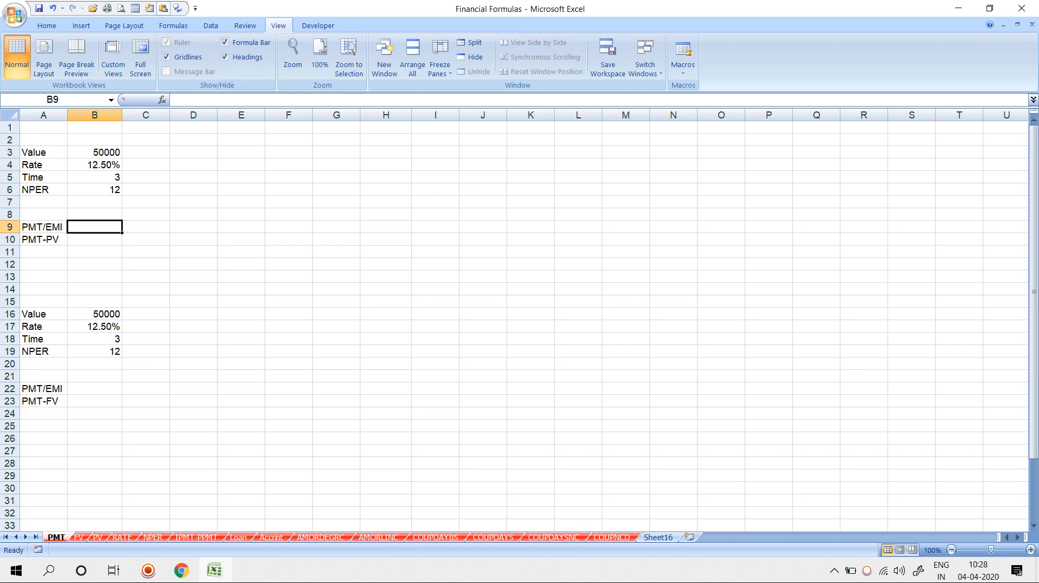
pyautogui.write('=PMT')
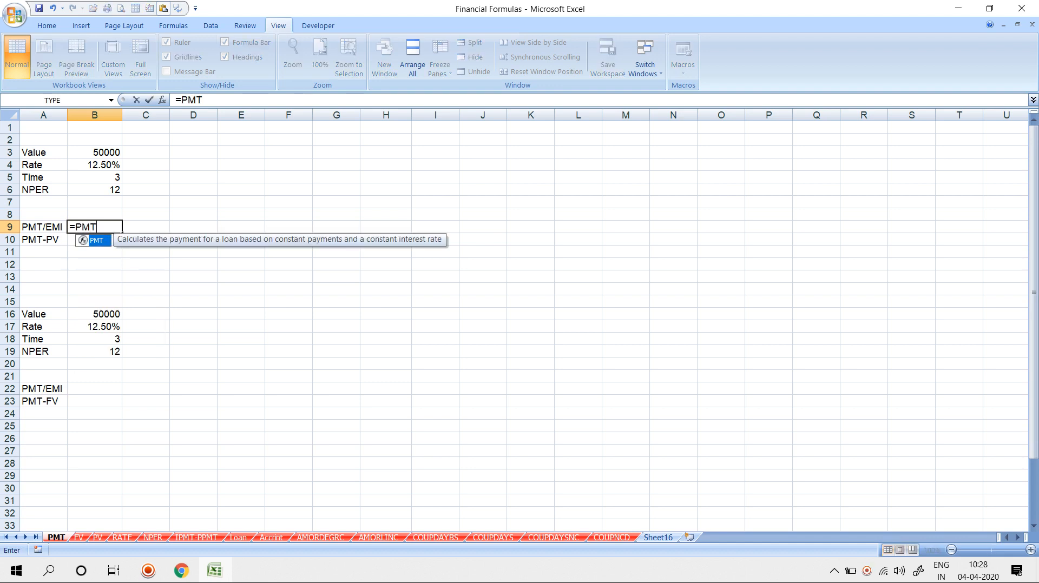
pyautogui.write('(')
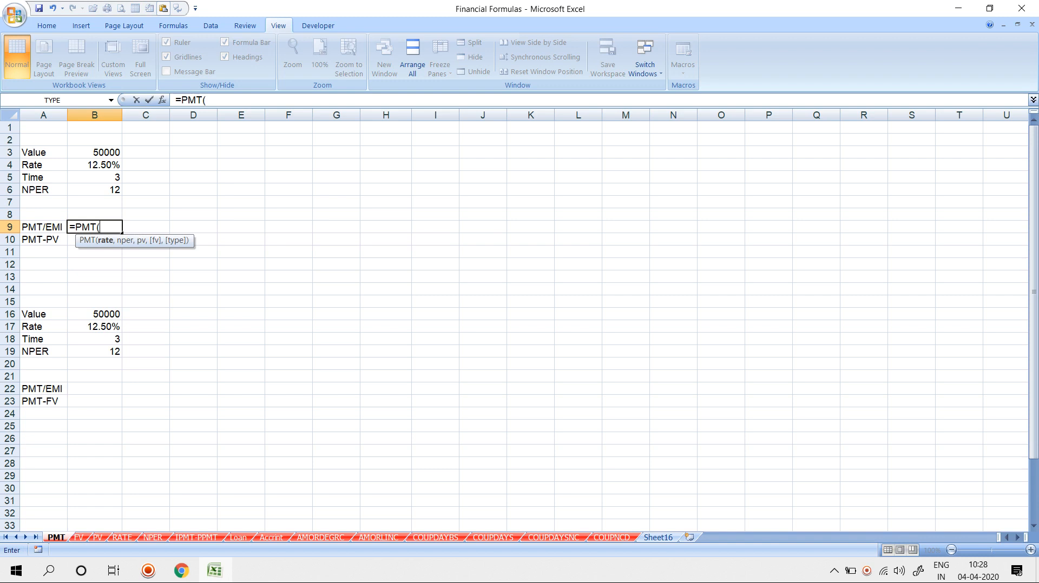
pyautogui.press('BackSpace')
pyautogui.press('BackSpace')
pyautogui.press('BackSpace')
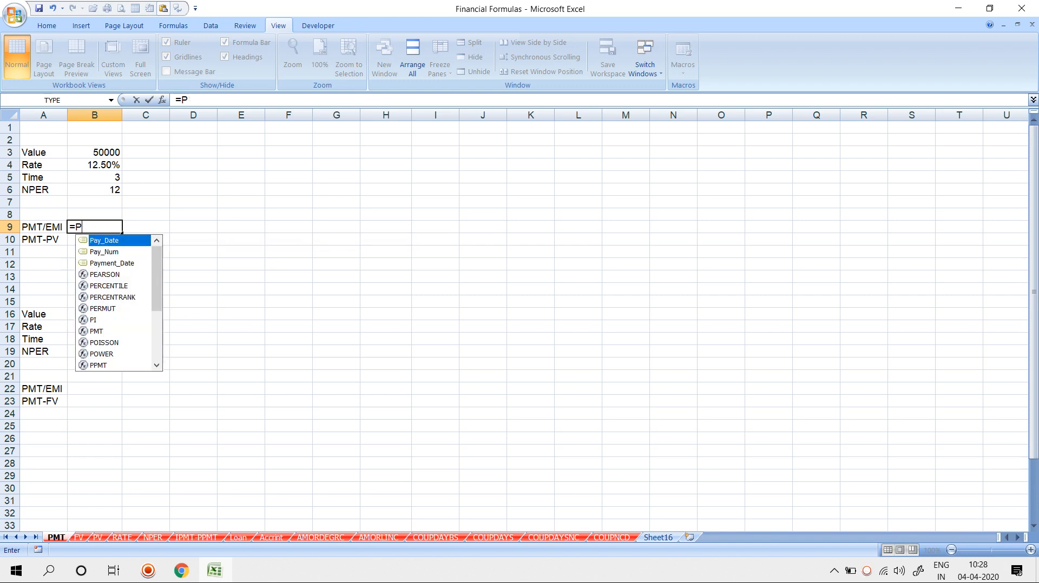
pyautogui.write('M')
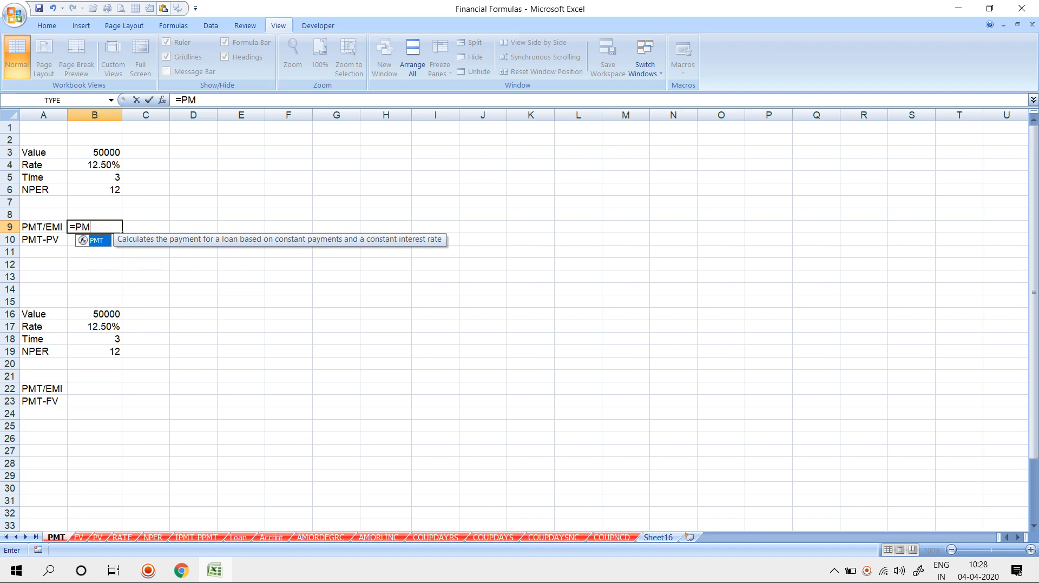
pyautogui.write('T(')
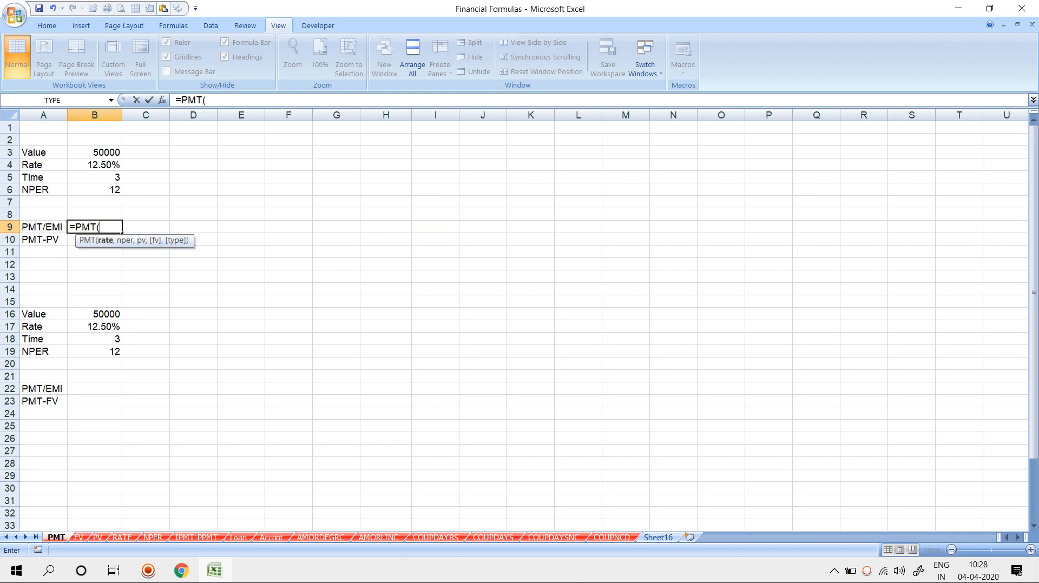
pyautogui.click(95, 165)
pyautogui.write('/12,')
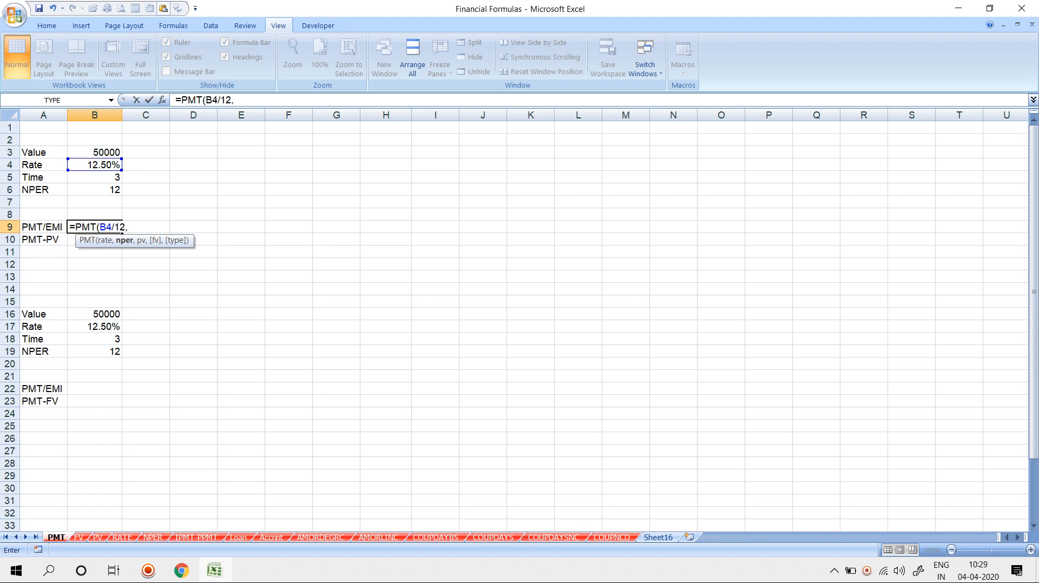
# Step: Complete the PMT formula in B9 with B5*12 as the number of periods and B3 as the present value
pyautogui.press('Up')
pyautogui.press('Up')
pyautogui.press('Up')
pyautogui.press('Up')
pyautogui.write('*12,')
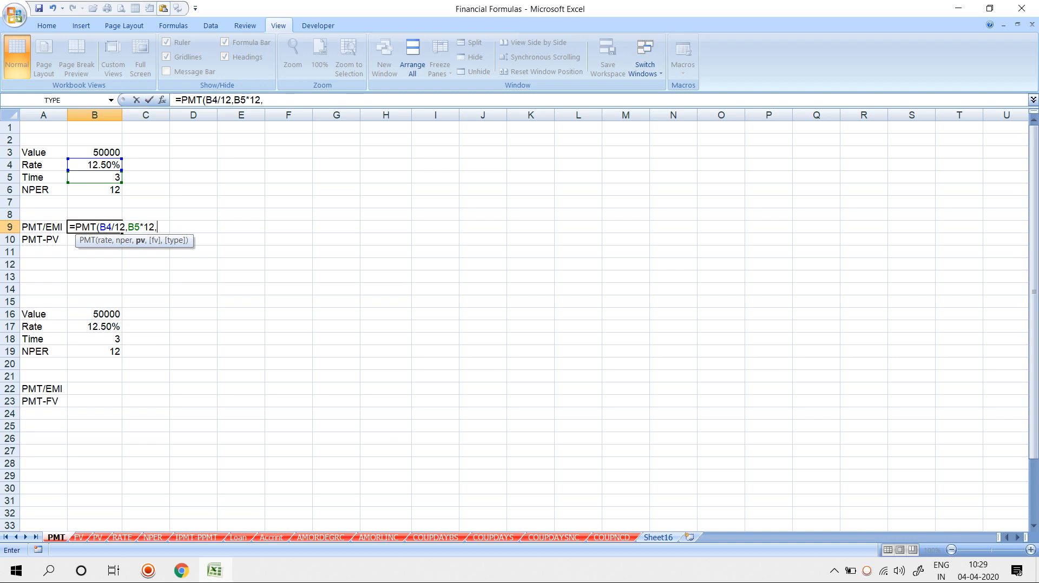
pyautogui.press('Up')
pyautogui.press('Up')
pyautogui.press('Up')
pyautogui.press('Up')
pyautogui.press('Up')
pyautogui.press('Up')
pyautogui.press('Return')
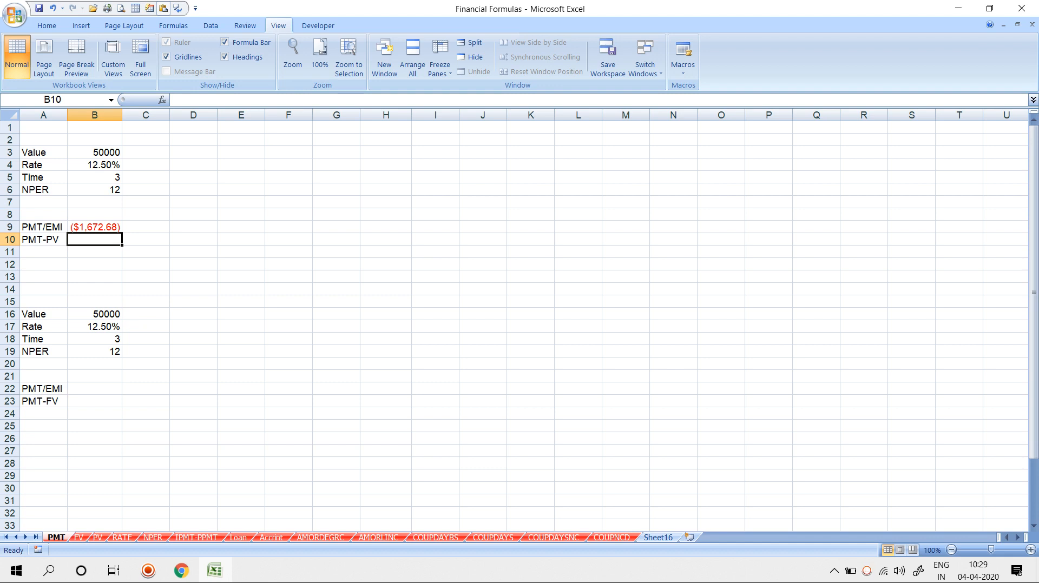
pyautogui.click(95, 227)
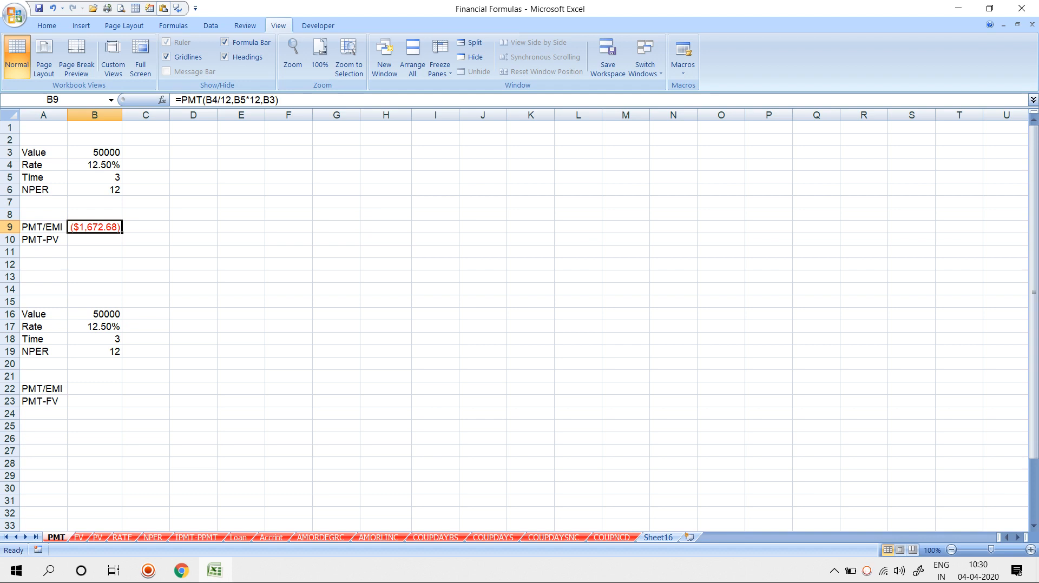
# Step: Enter the loan amount 50000 in F1
pyautogui.click(288, 128)
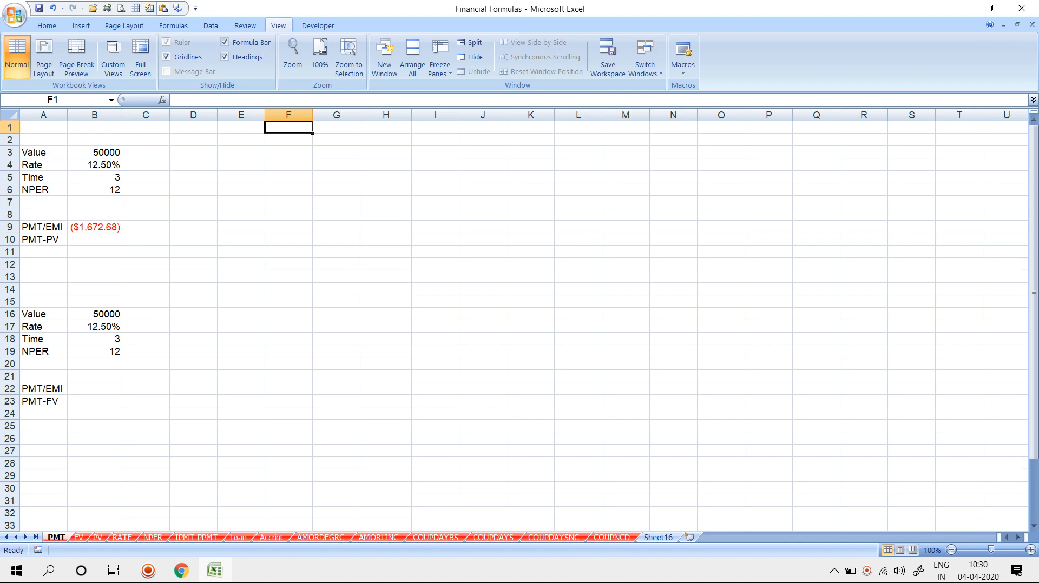
pyautogui.write('50000')
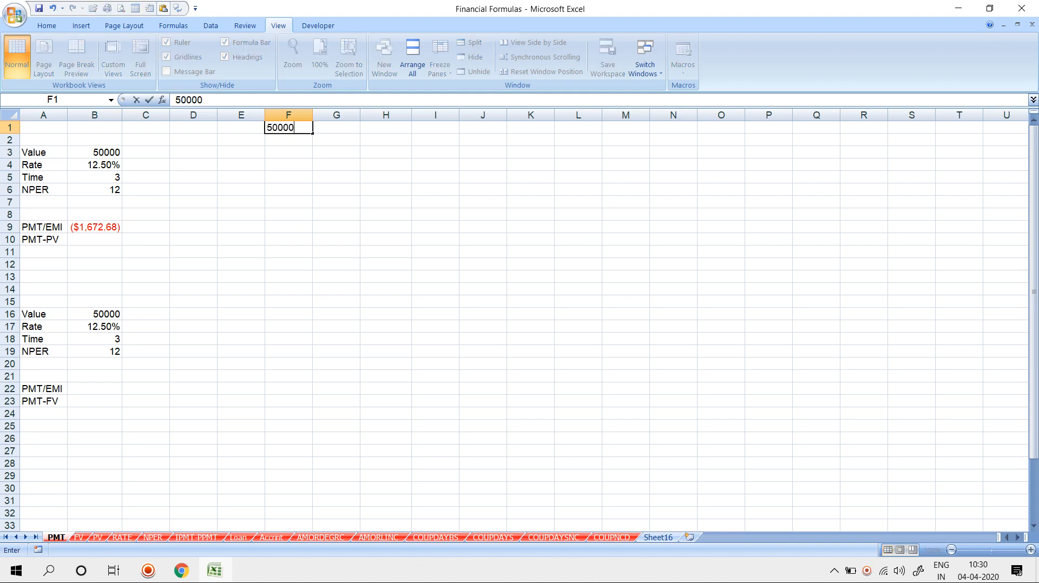
pyautogui.press('Return')
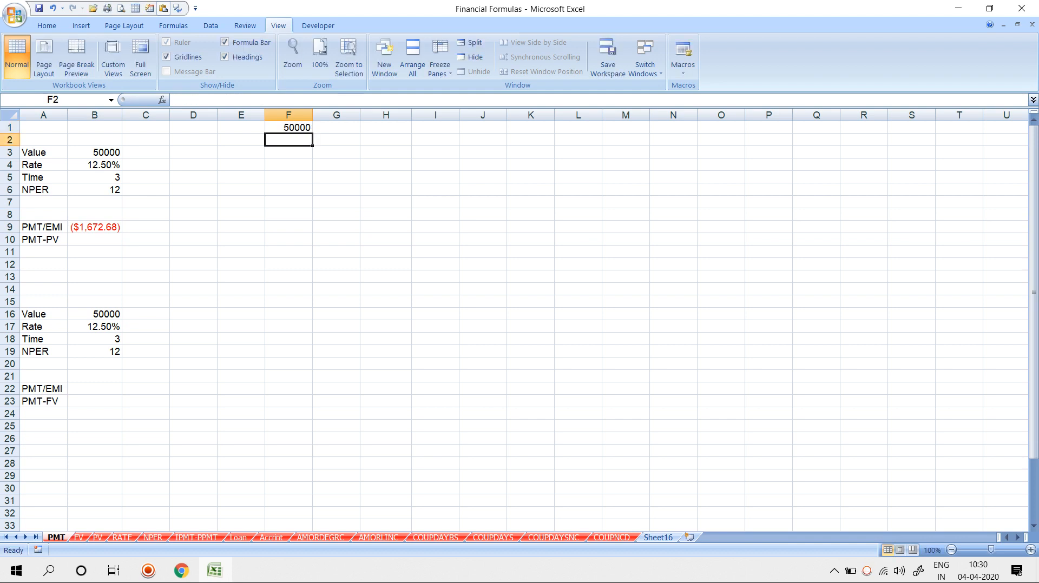
# Step: Calculate the monthly interest rate in G1 with the formula =12.50%/12
pyautogui.press('Up')
pyautogui.press('Right')
pyautogui.write('=50000')
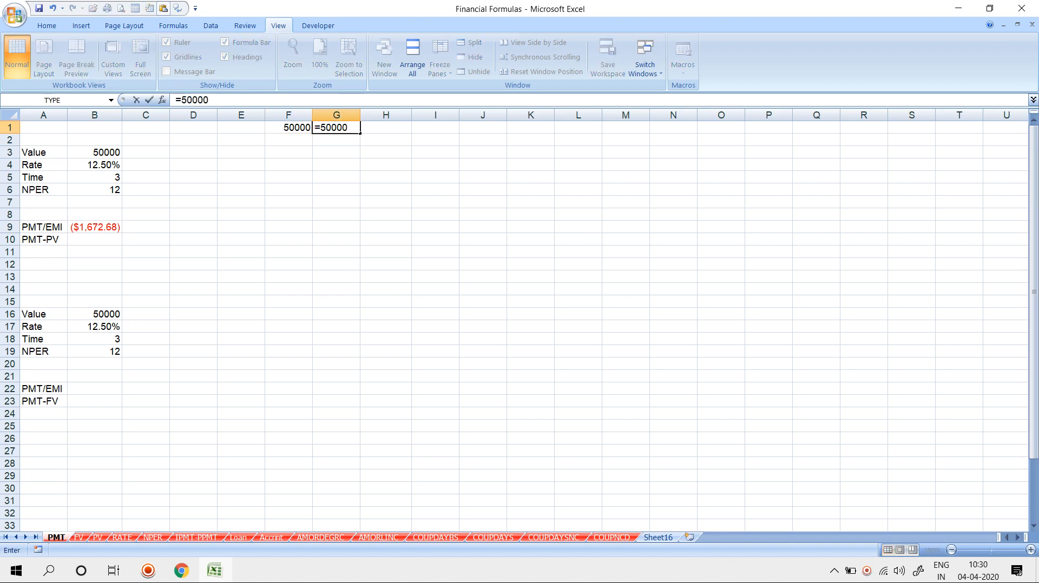
pyautogui.press('Escape')
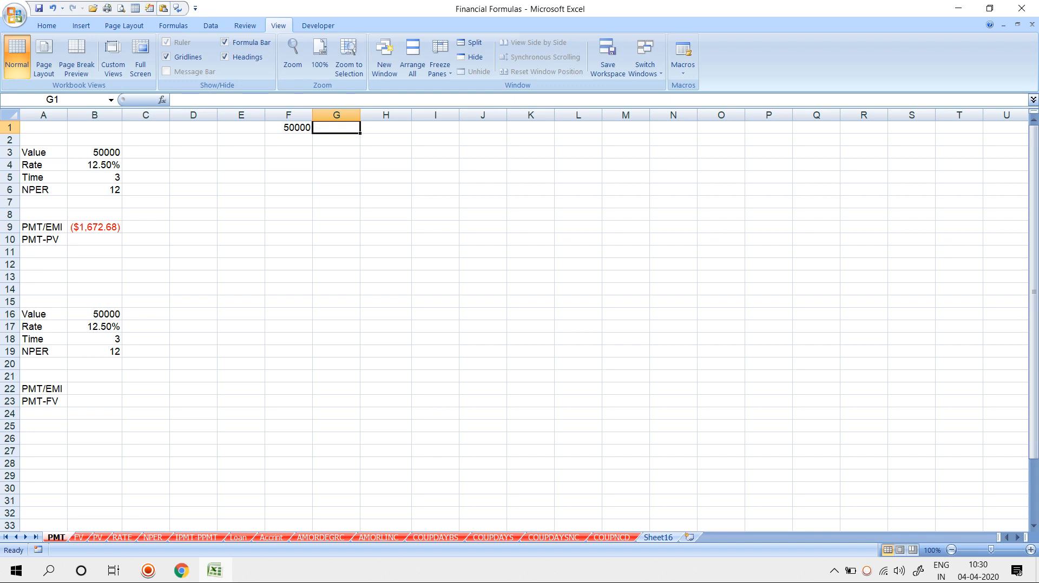
pyautogui.write('=')
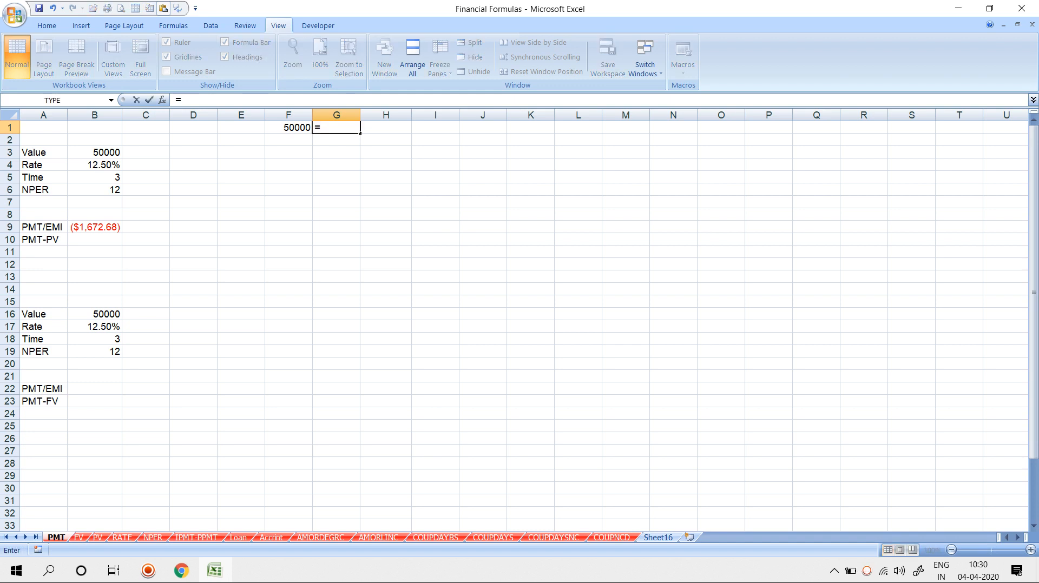
pyautogui.write('12.50%/12')
pyautogui.press('Return')
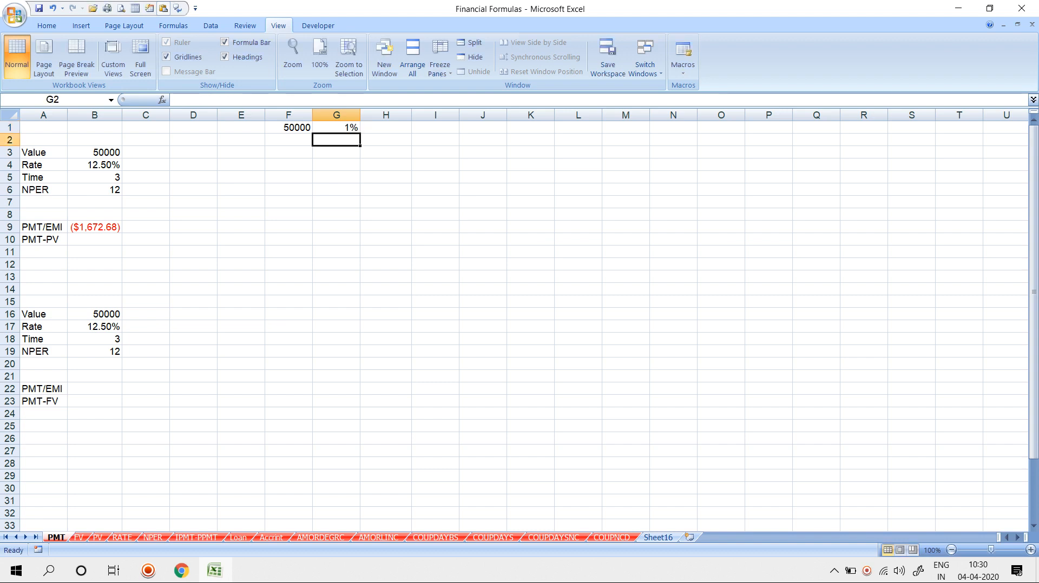
# Step: Show the monthly rate in G1 as a percentage with four decimal places
pyautogui.press('Up')
pyautogui.press('alt')
pyautogui.press('h')
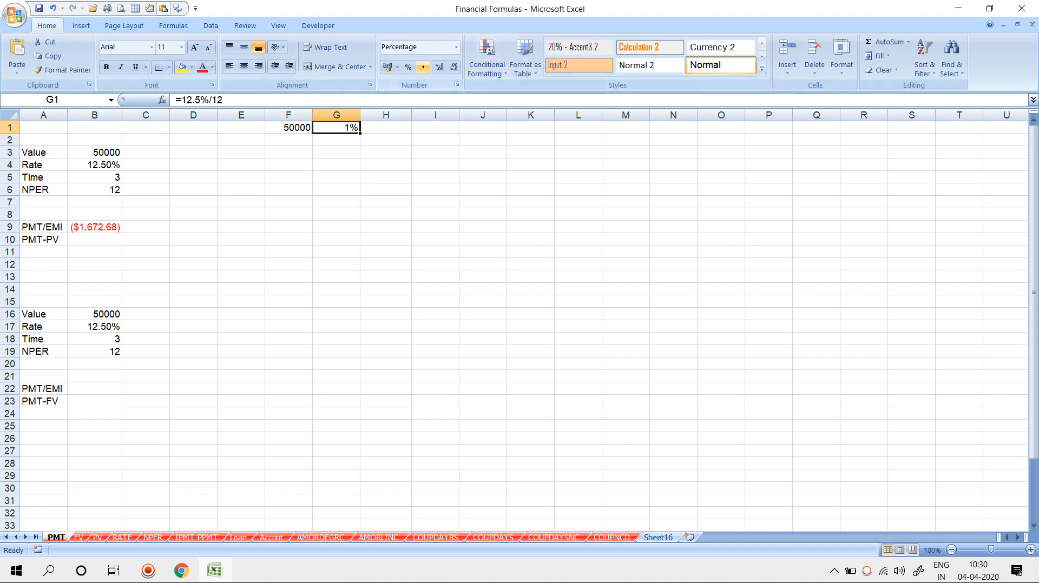
pyautogui.click(439, 66)
pyautogui.click(439, 66)
pyautogui.click(438, 67)
pyautogui.click(438, 67)
# Step: Calculate the first month's interest in H1 with =F1*G1 and apply the General number format
pyautogui.click(386, 128)
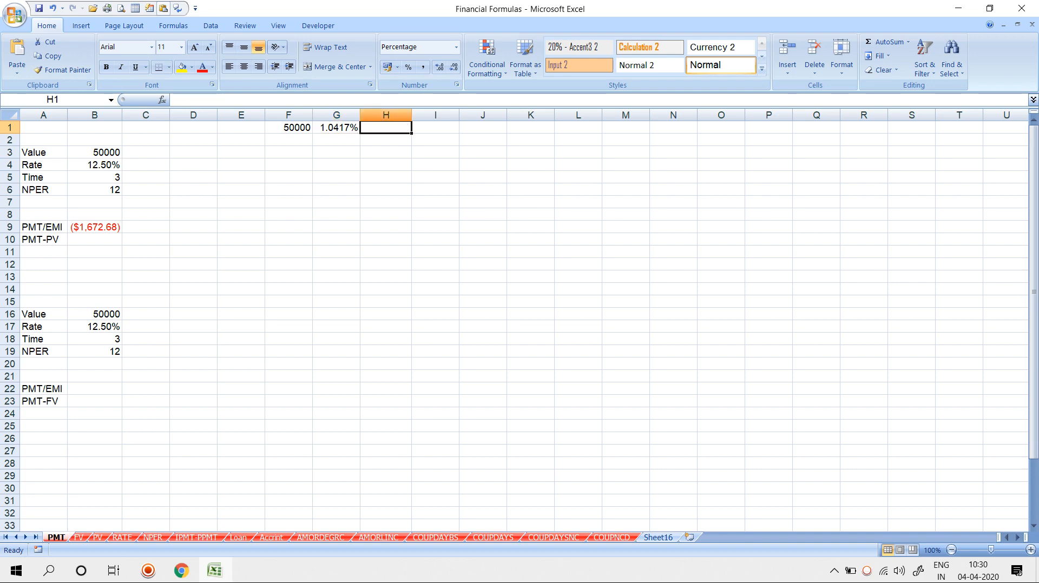
pyautogui.write('=')
pyautogui.press('Left')
pyautogui.press('Left')
pyautogui.write('*')
pyautogui.press('Left')
pyautogui.press('Return')
pyautogui.press('Up')
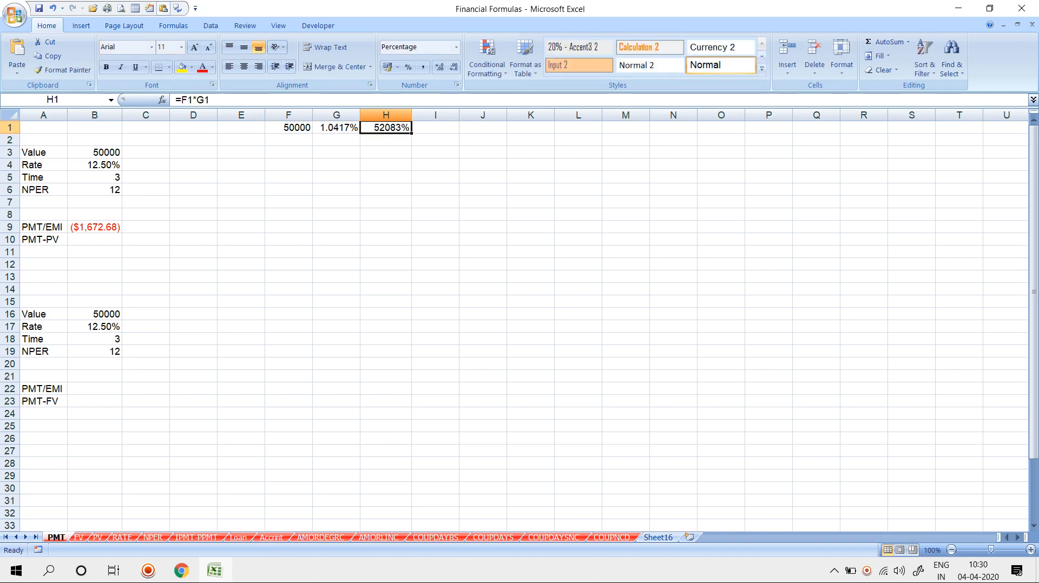
pyautogui.hotkey('ctrl', 'shift', '1')
pyautogui.hotkey('ctrl', 'shift', '`')
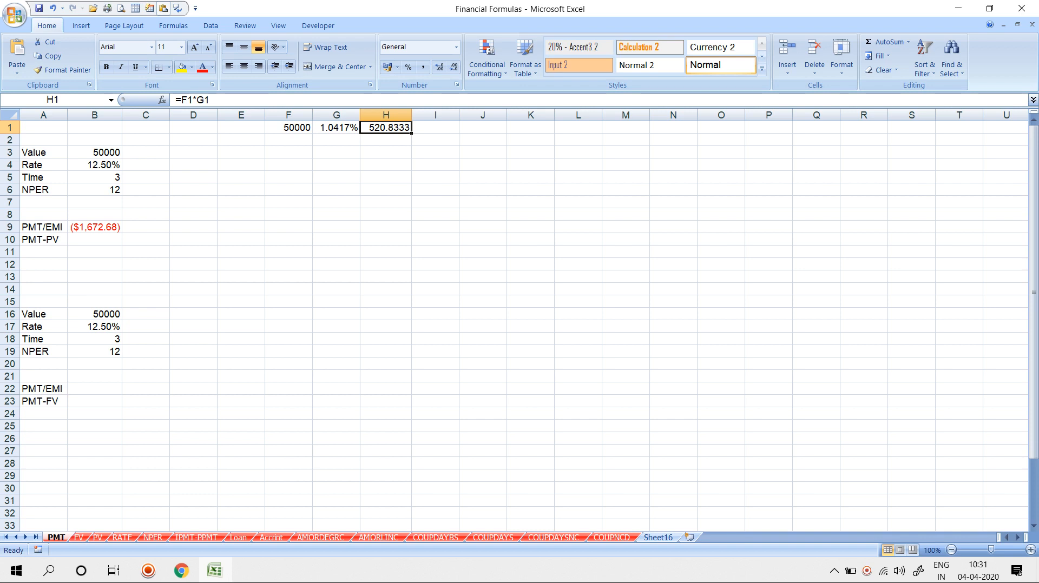
# Step: Enter the monthly payment amount 1672.68 in I1
pyautogui.click(435, 127)
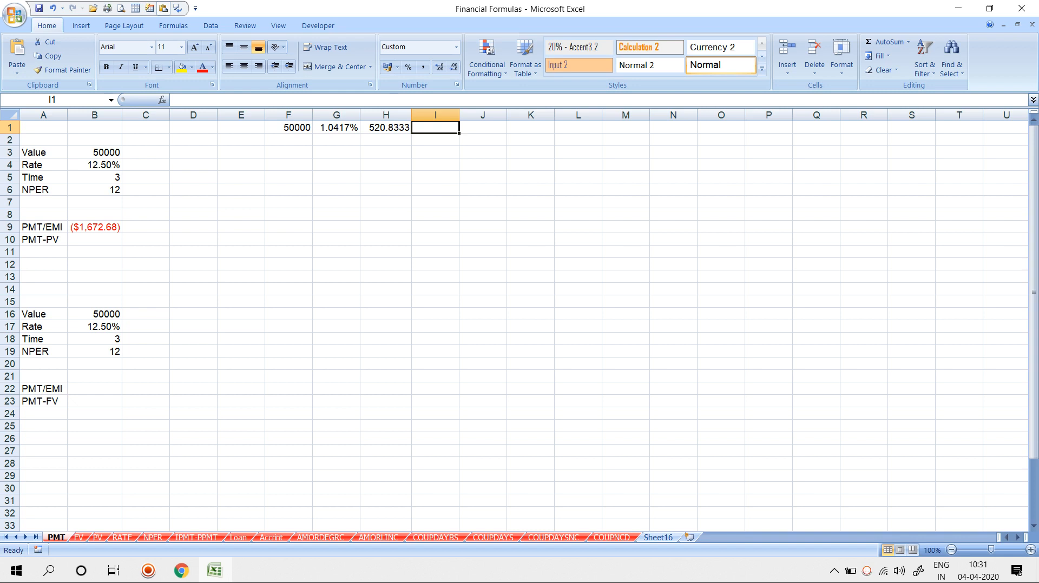
pyautogui.write('1,672.6')
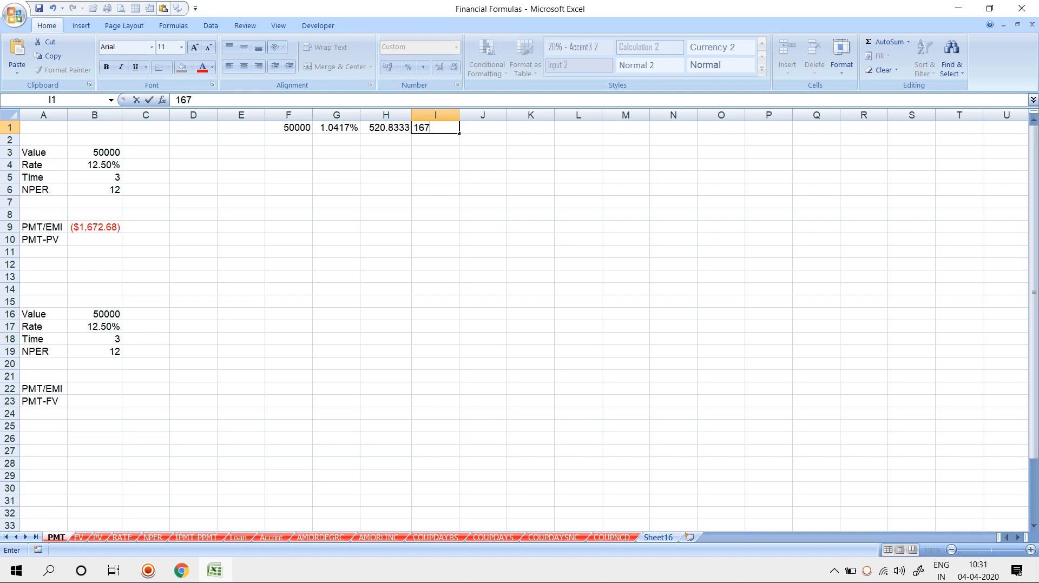
pyautogui.write('8')
pyautogui.press('Return')
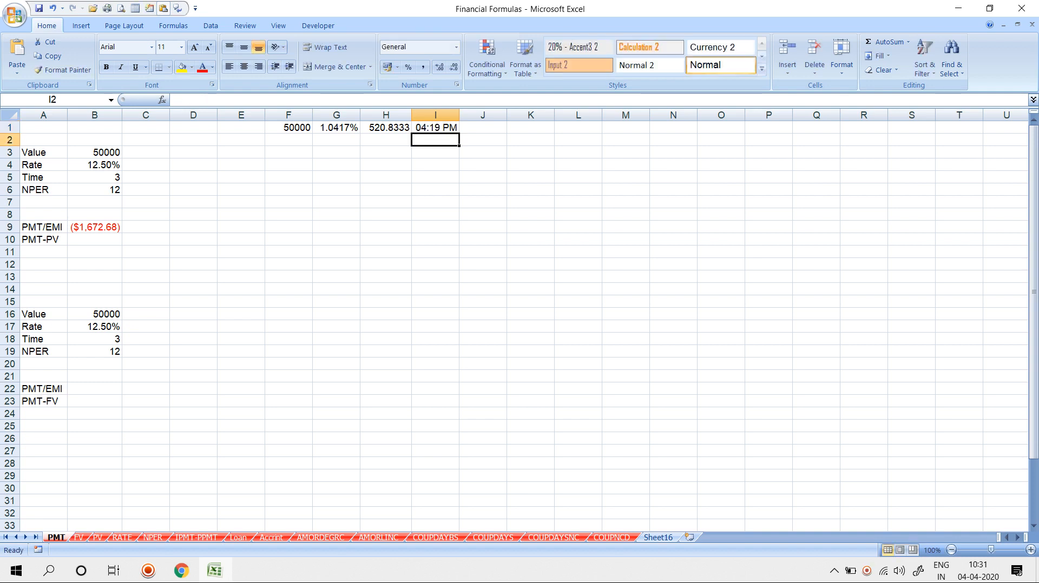
# Step: Calculate the remaining balance in F2 with the formula =F1-I1
pyautogui.click(289, 140)
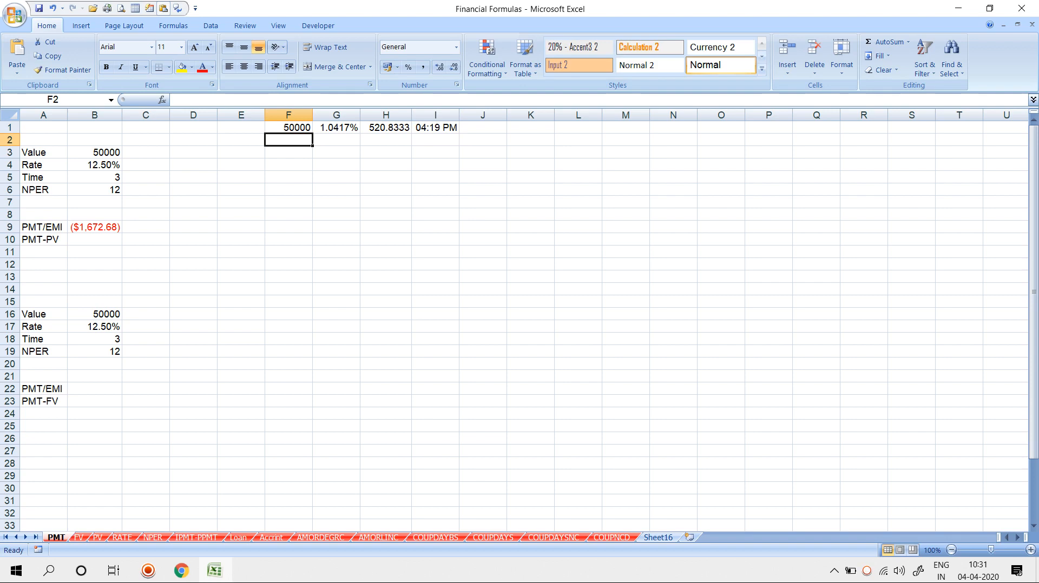
pyautogui.write('=F1-')
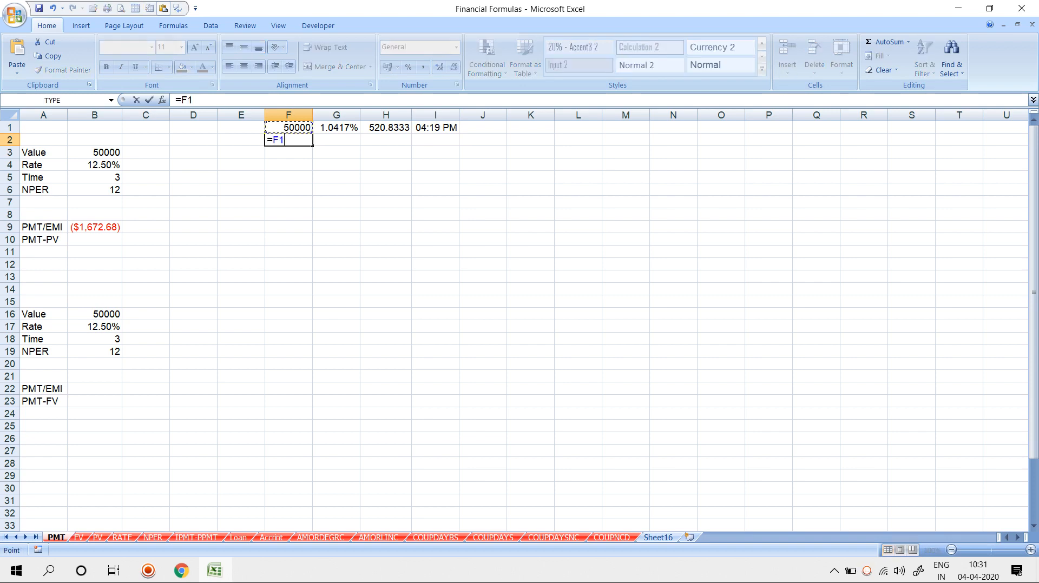
pyautogui.press('Up')
pyautogui.press('Right')
pyautogui.press('Right')
pyautogui.press('Right')
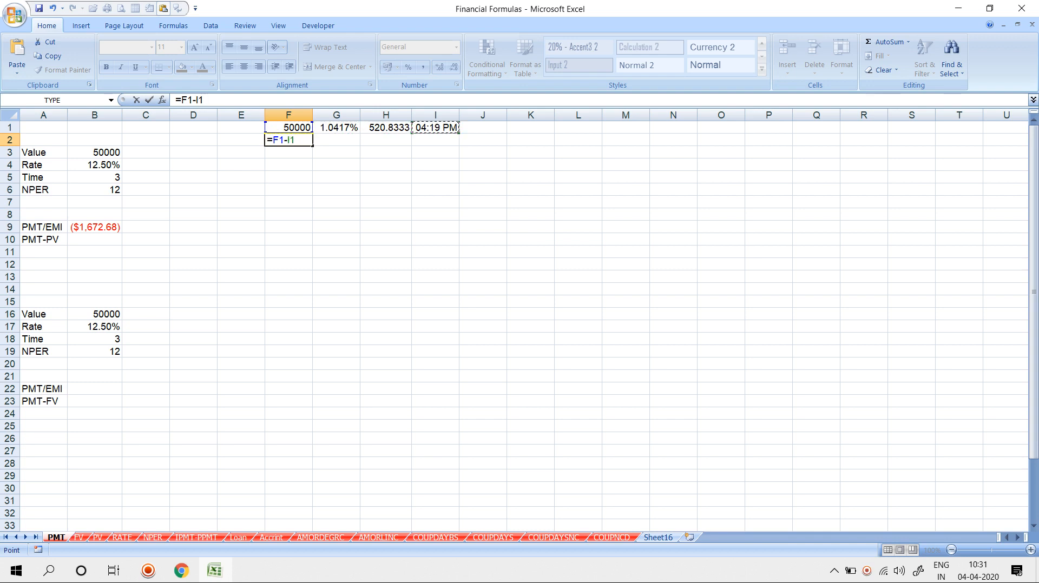
pyautogui.press('Return')
# Step: Change the payment amount in I1 from a time format to the General number format
pyautogui.press('Up')
pyautogui.press('Up')
pyautogui.press('Right')
pyautogui.press('Right')
pyautogui.press('Right')
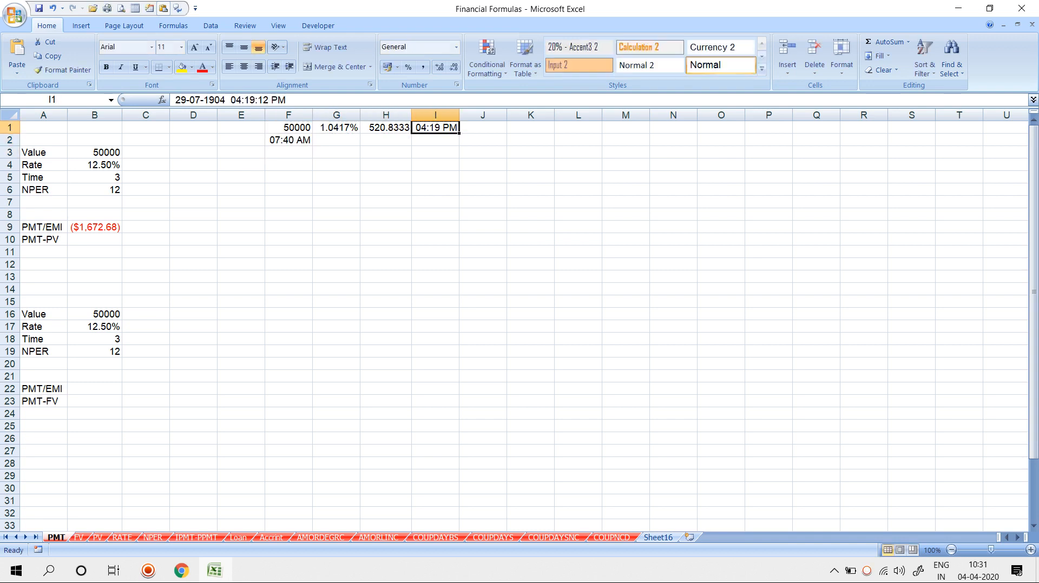
pyautogui.hotkey('ctrl', 'shift', '`')
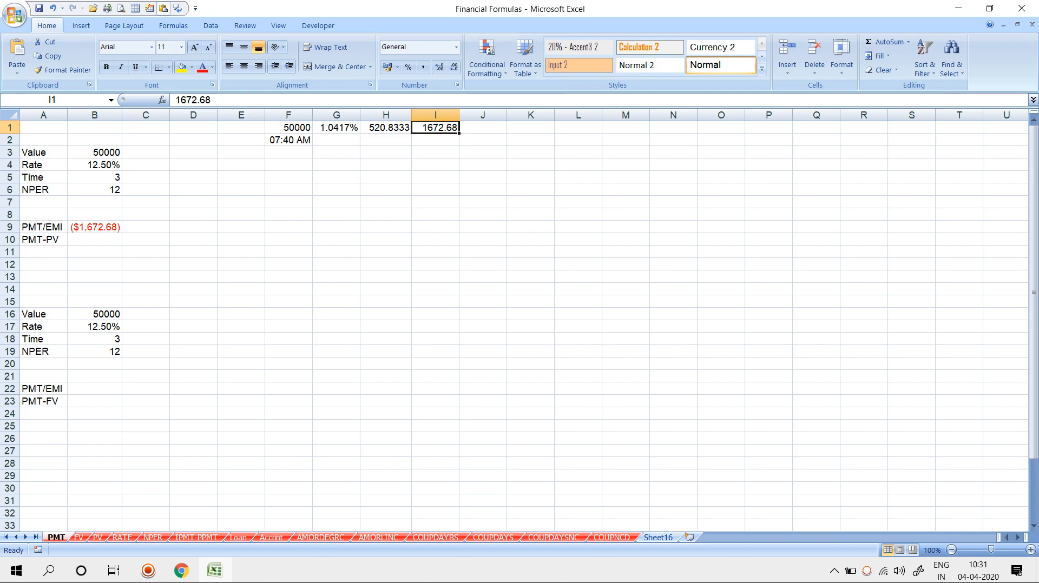
# Step: Apply the General number format to the remaining balance in F2
pyautogui.press('Left')
pyautogui.press('Left')
pyautogui.press('Left')
pyautogui.press('Down')
pyautogui.hotkey('ctrl', 'shift', '!')
pyautogui.hotkey('ctrl', 'shift', '`')
pyautogui.click(337, 178)
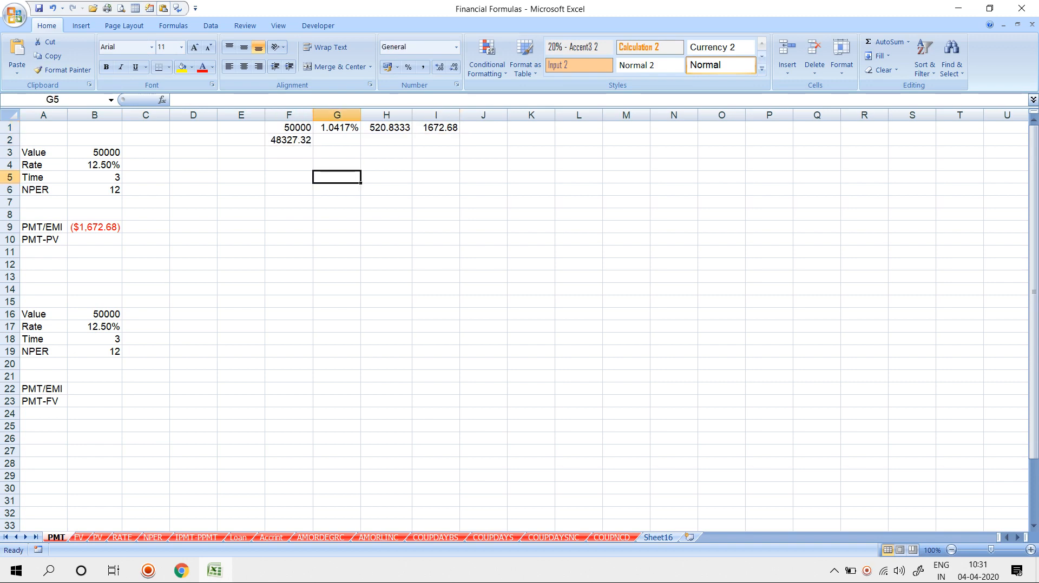
pyautogui.click(289, 140)
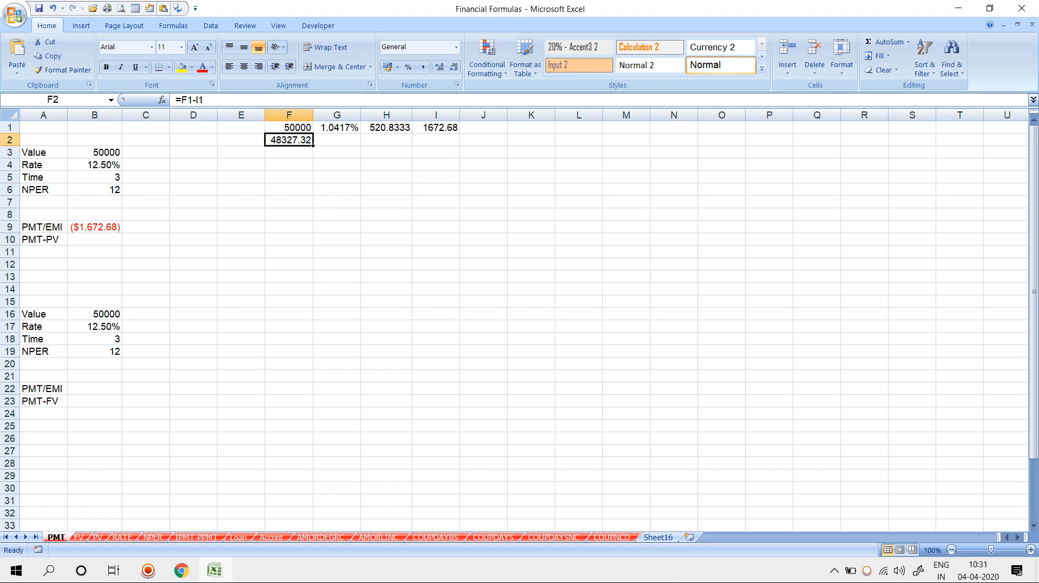
pyautogui.moveTo(336, 140); pyautogui.dragTo(436, 142)
pyautogui.click(289, 140)
pyautogui.press('F2')
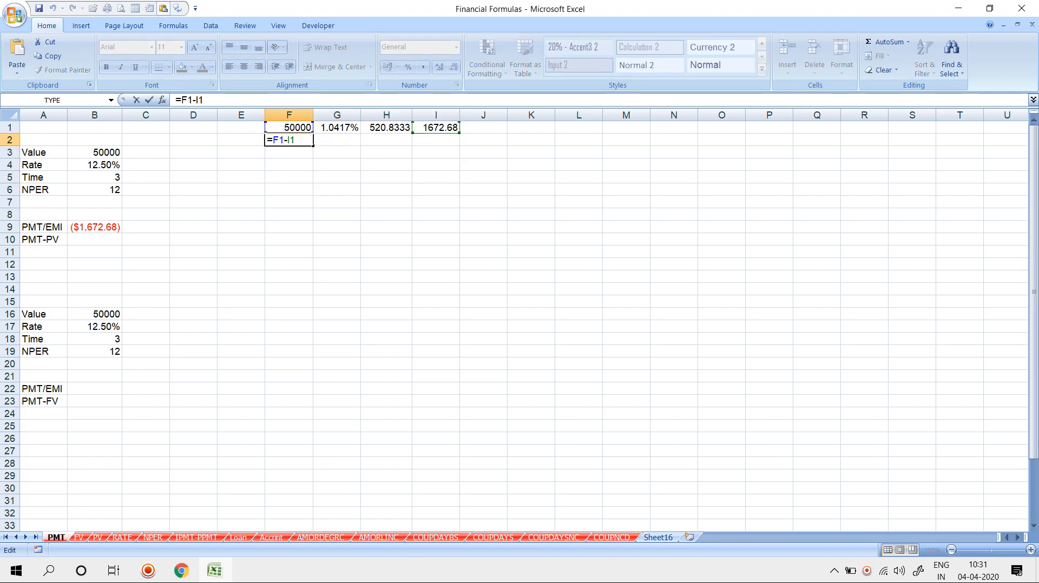
pyautogui.press('BackSpace')
pyautogui.press('BackSpace')
pyautogui.press('Escape')
# Step: Close the Financial Formulas workbook without saving and relaunch Microsoft Office Excel 2007
pyautogui.click(1022, 8)
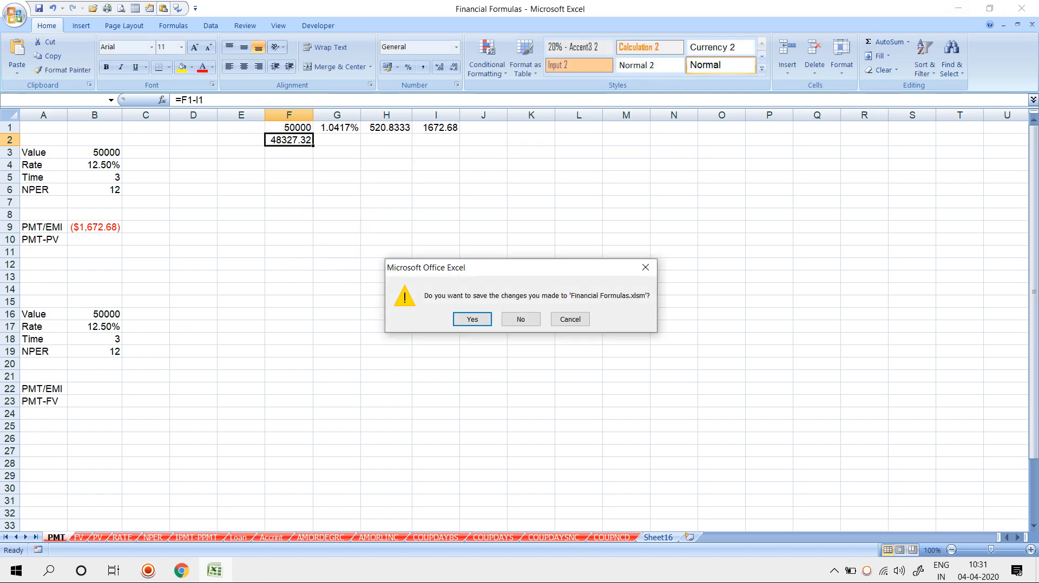
pyautogui.press('n')
pyautogui.press('super')
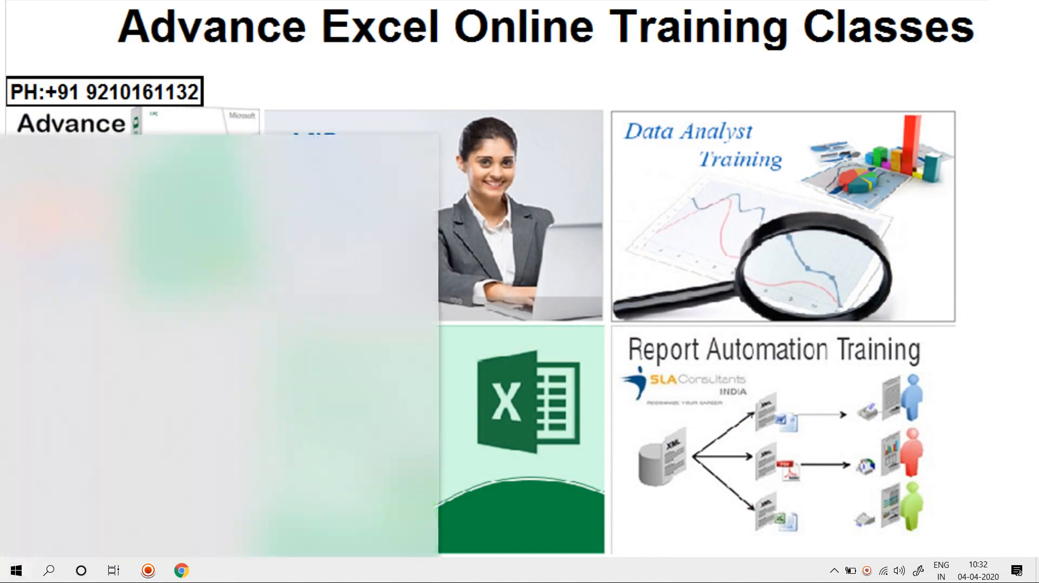
pyautogui.write('EXCE')
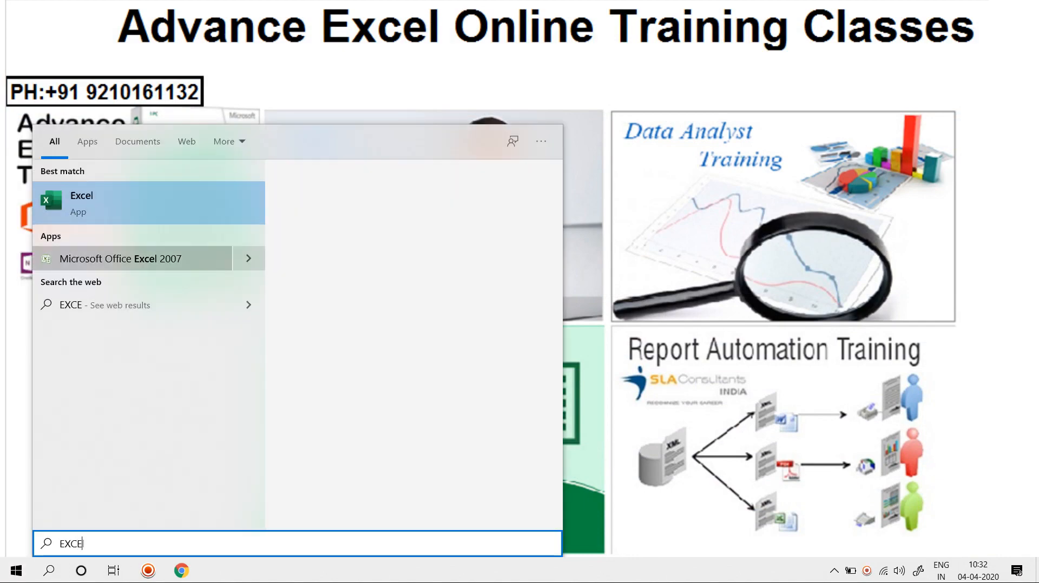
pyautogui.click(120, 259)
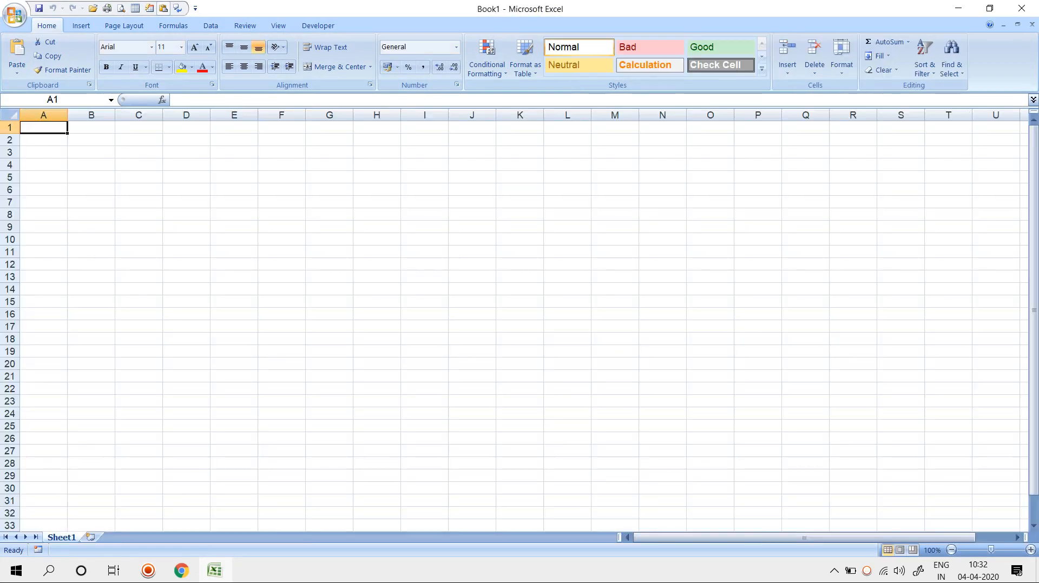
# Step: Reopen the recent Financial Formulas workbook, accepting recovery of its contents, and go to the PMT sheet
pyautogui.click(14, 15)
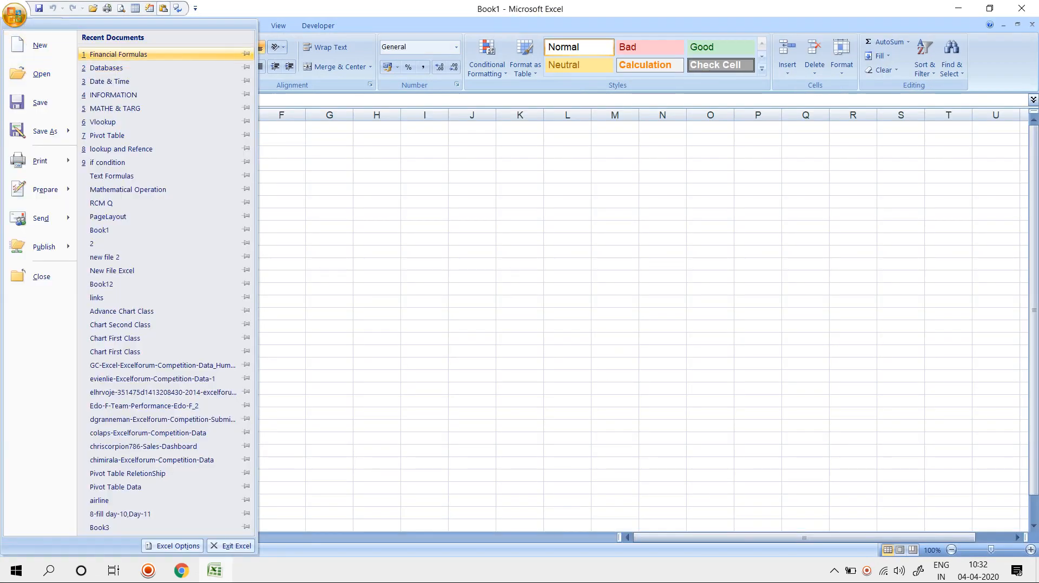
pyautogui.click(118, 54)
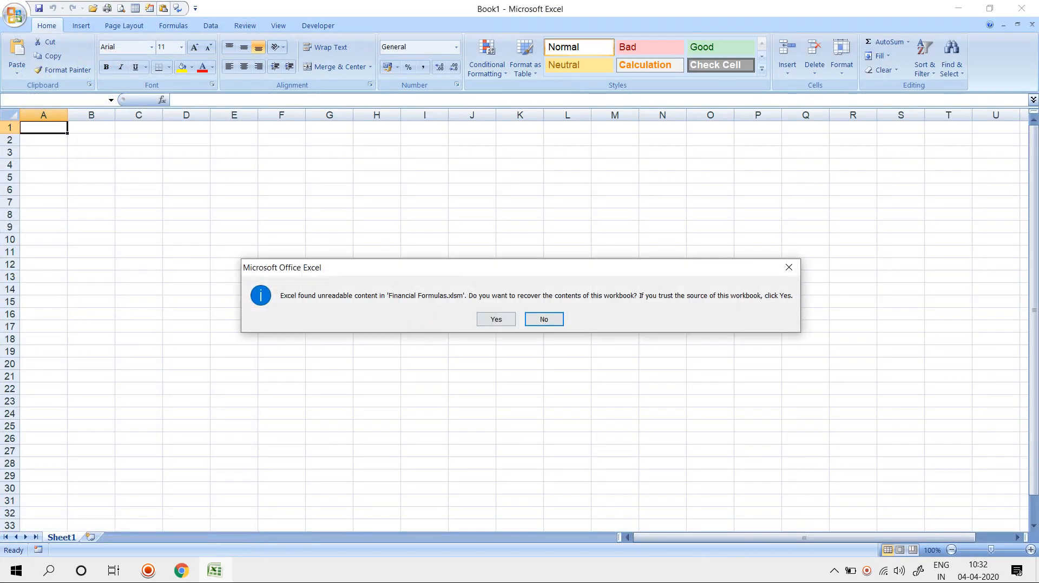
pyautogui.click(496, 319)
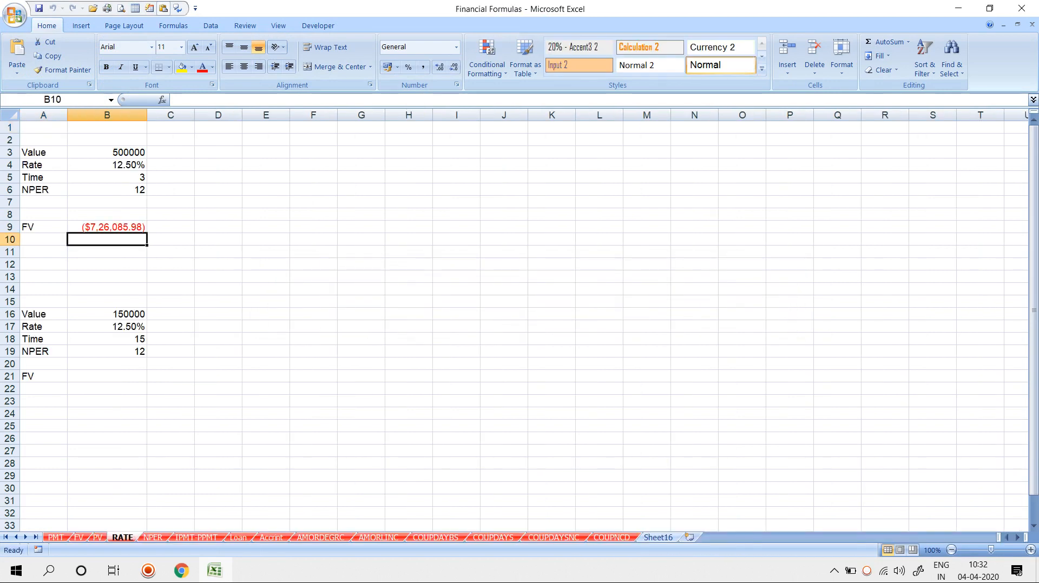
pyautogui.click(56, 538)
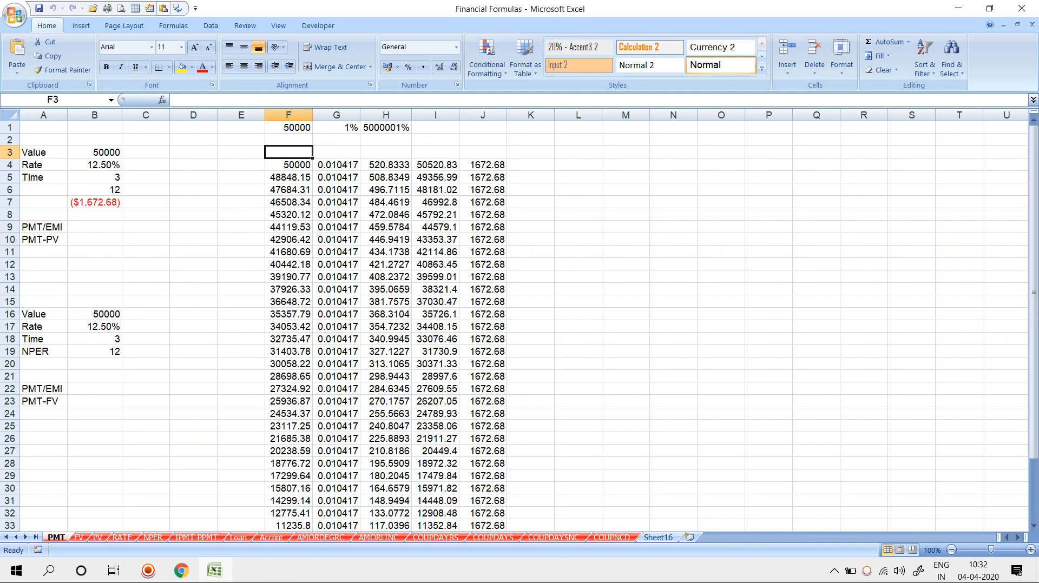
# Step: Clear the old repayment schedule in columns F to J from row 4 down
pyautogui.click(289, 115)
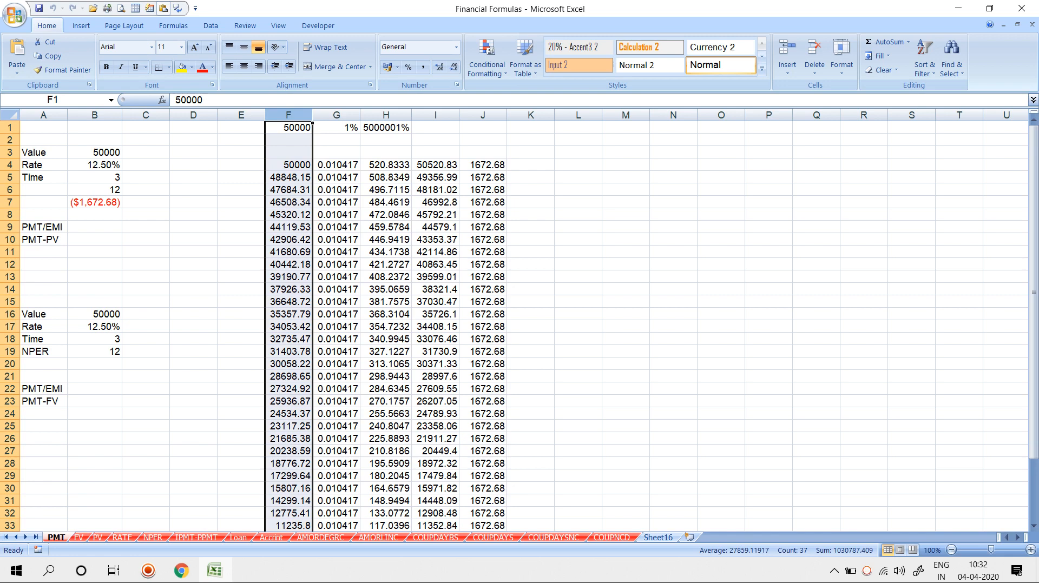
pyautogui.click(289, 178)
pyautogui.press('Up')
pyautogui.hotkey('ctrl', 'shift', 'Right')
pyautogui.hotkey('ctrl', 'shift', 'Down')
pyautogui.press('Delete')
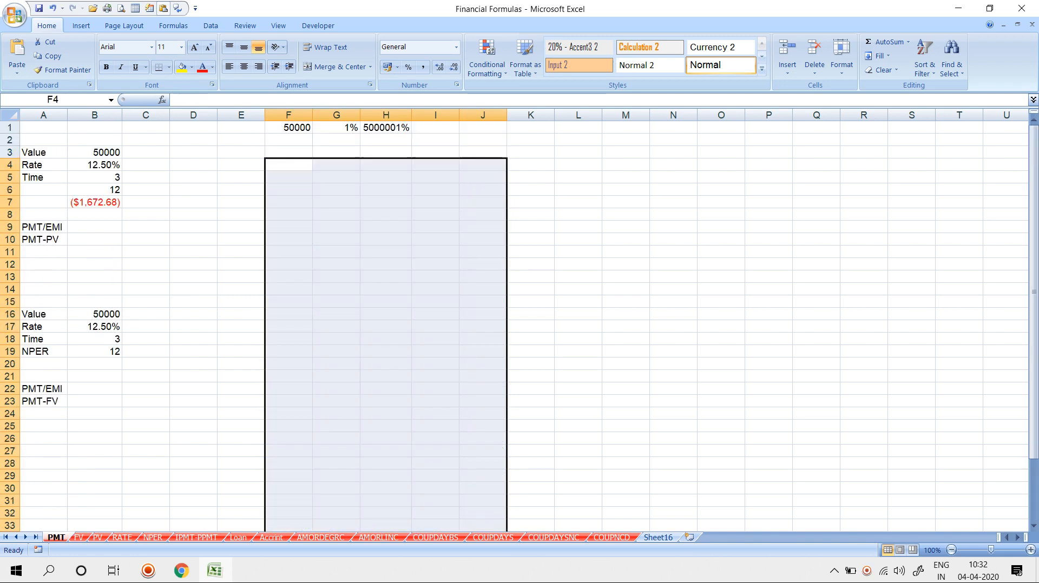
# Step: Clear the leftover values in F1:H1
pyautogui.press('Up')
pyautogui.press('Up')
pyautogui.press('Up')
pyautogui.hotkey('ctrl', 'shift', 'Right')
pyautogui.press('Delete')
pyautogui.press('Left')
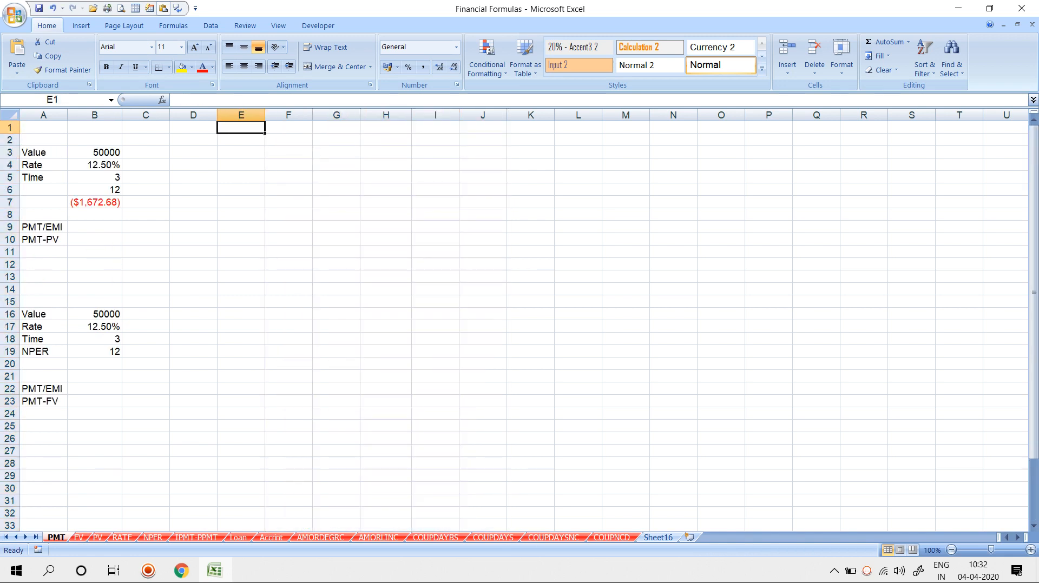
# Step: Delete the old payment result in B7
pyautogui.press('Left')
pyautogui.press('Left')
pyautogui.press('Down')
pyautogui.press('Down')
pyautogui.press('Down')
pyautogui.press('Down')
pyautogui.press('Down')
pyautogui.press('Down')
pyautogui.press('Left')
pyautogui.press('Delete')
# Step: Calculate the monthly payment in B9 beside PMT/EMI with the formula =PMT(B4/12,B5*12,B3)
pyautogui.press('Down')
pyautogui.press('Down')
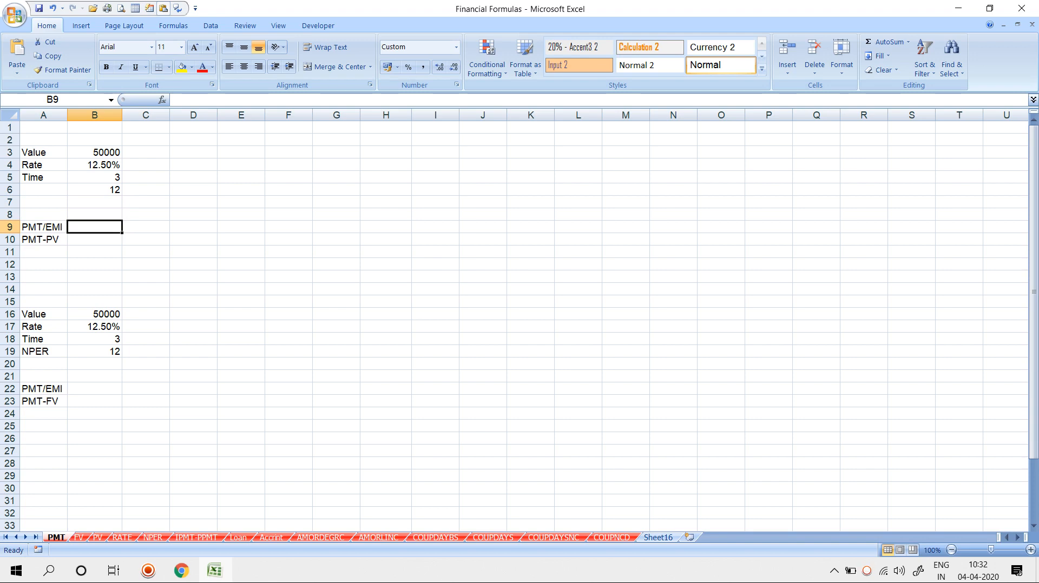
pyautogui.write('=PMT(')
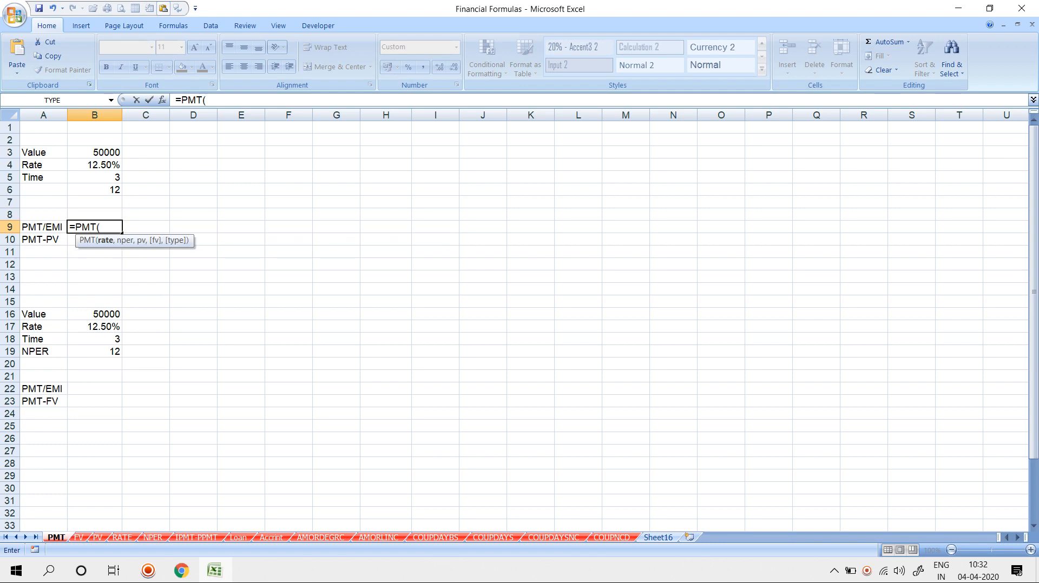
pyautogui.click(95, 165)
pyautogui.write('/12,')
pyautogui.click(95, 177)
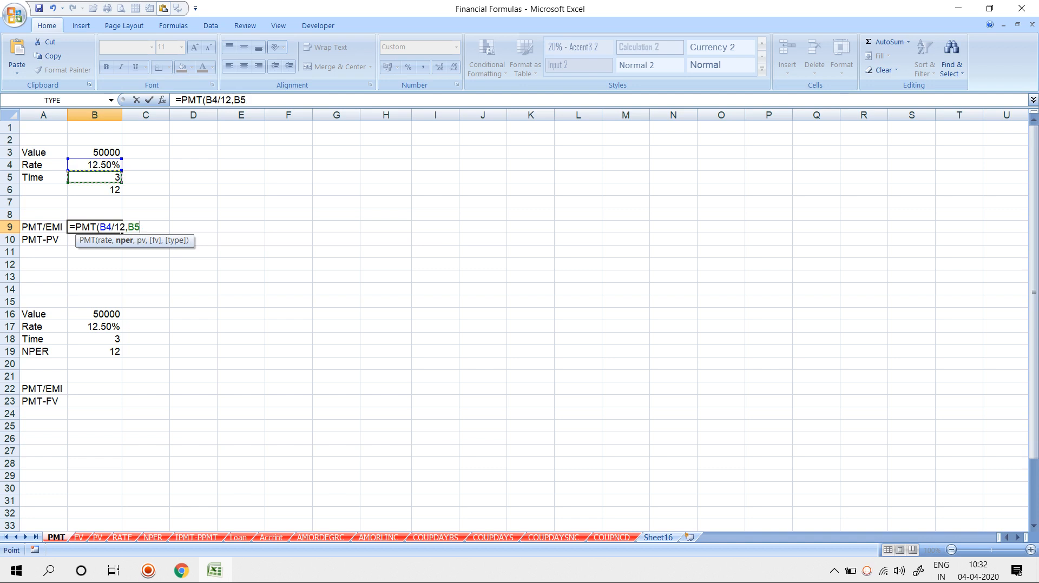
pyautogui.write('*12,')
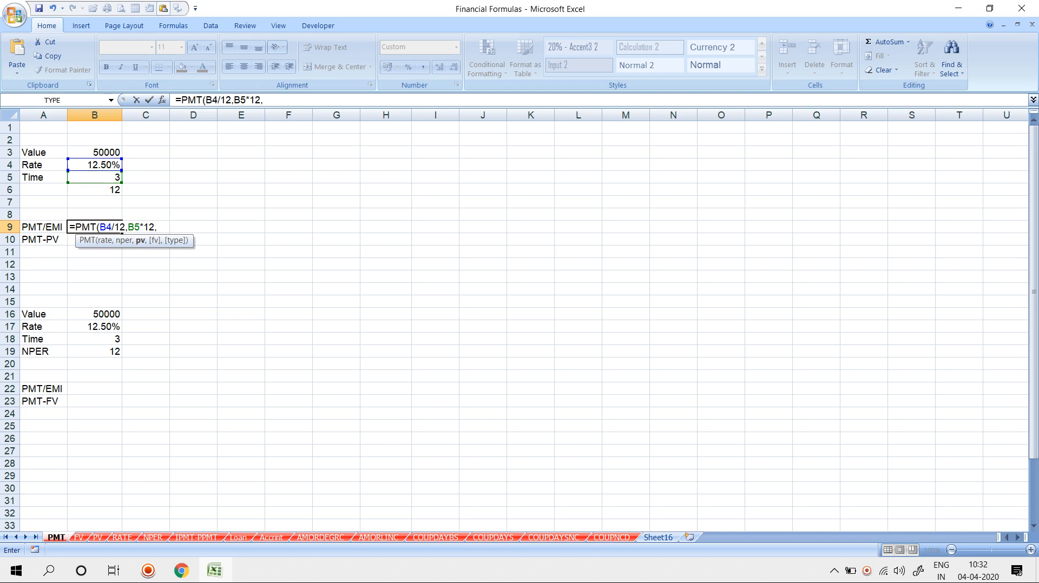
pyautogui.click(95, 140)
pyautogui.click(94, 152)
pyautogui.press('Return')
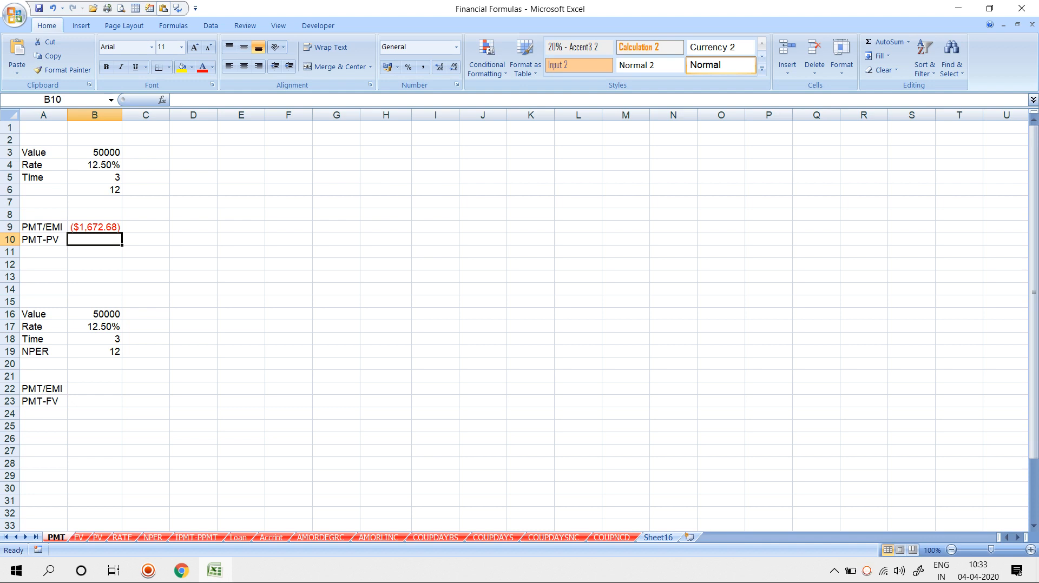
# Step: Enter the loan amount 50000 in F3
pyautogui.click(289, 153)
pyautogui.write('50000')
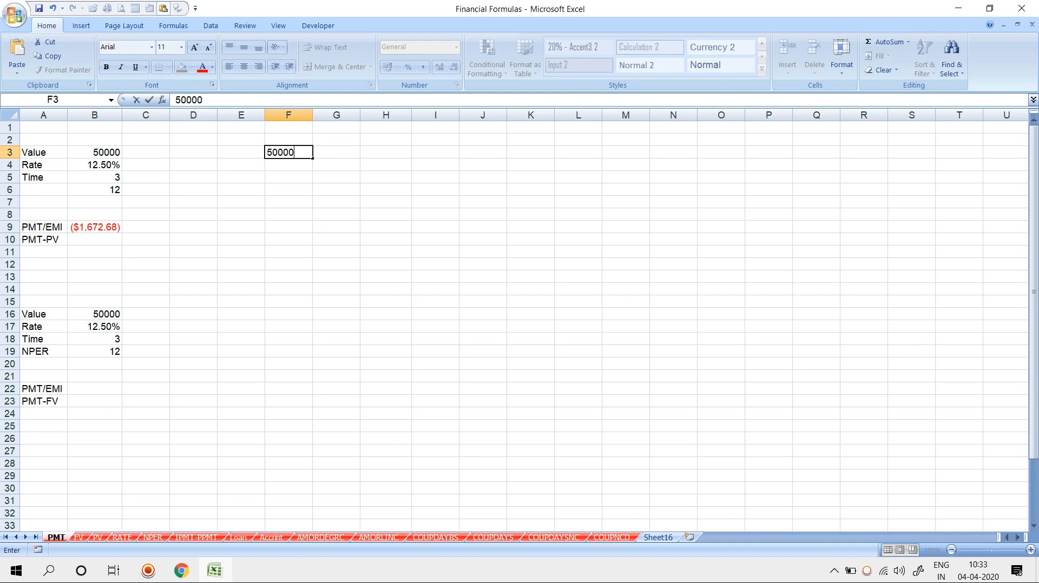
pyautogui.press('Return')
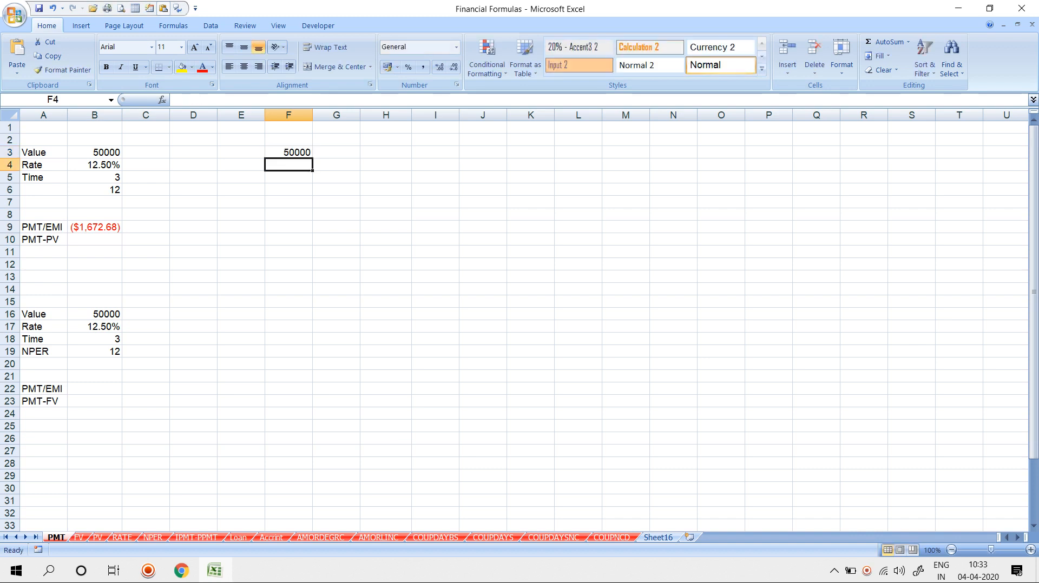
# Step: Calculate the monthly interest rate in G3 with the formula =12.5%/12
pyautogui.press('Up')
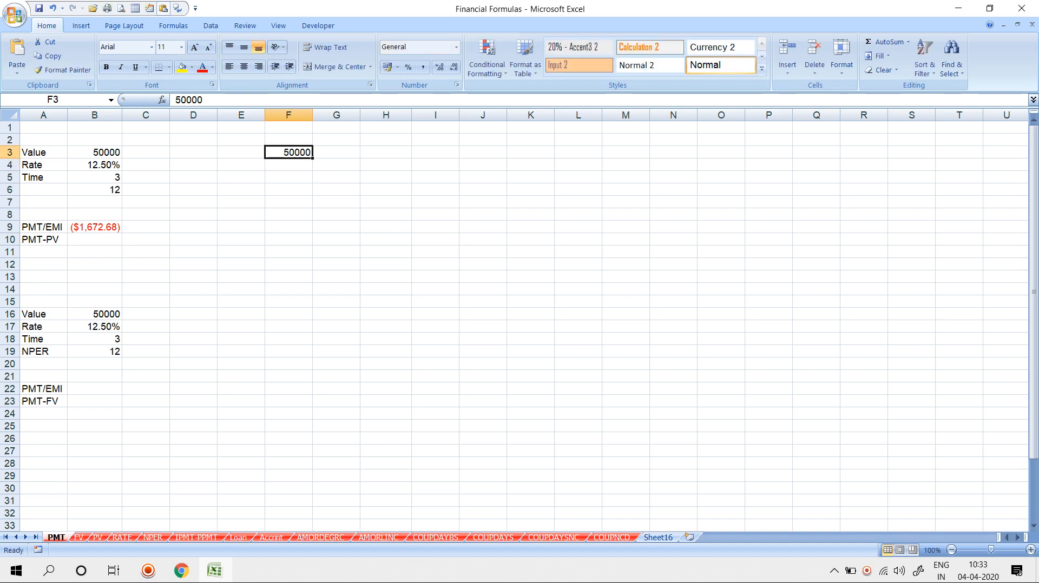
pyautogui.press('Right')
pyautogui.write('=12.')
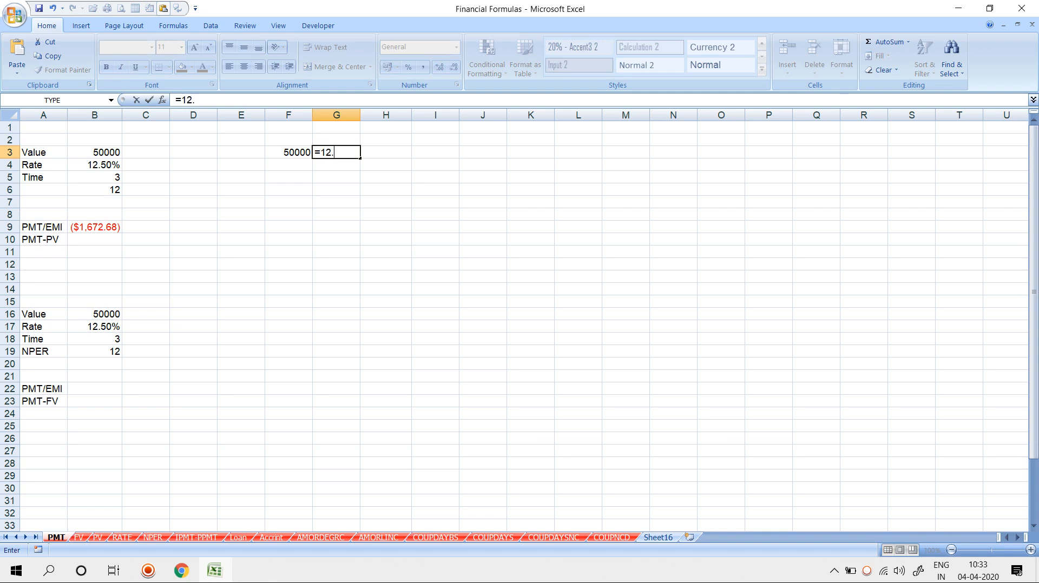
pyautogui.write('50%/12')
pyautogui.press('Return')
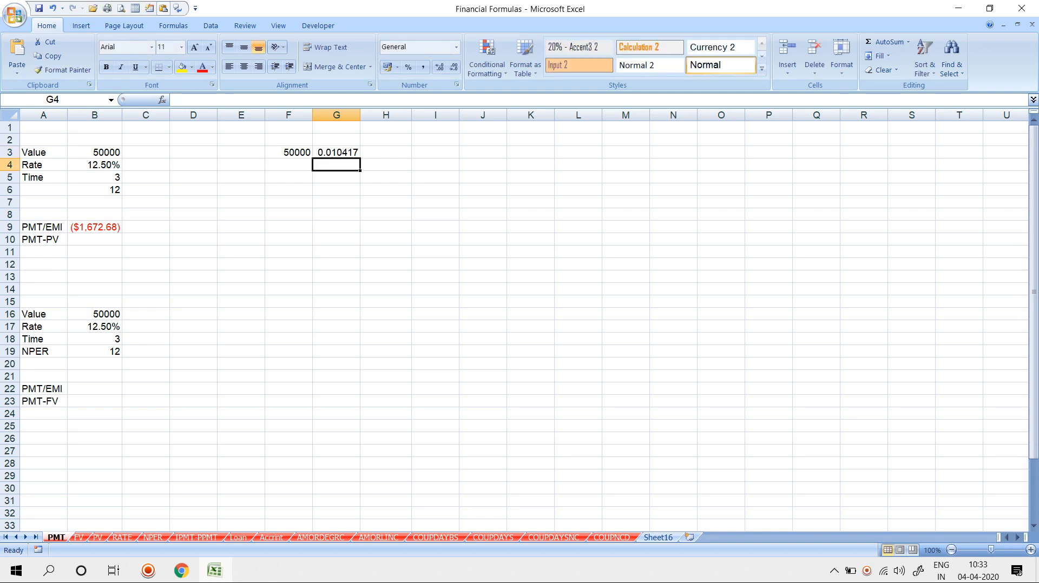
# Step: Format the monthly rate in G3 as a percentage with four decimal places
pyautogui.press('Up')
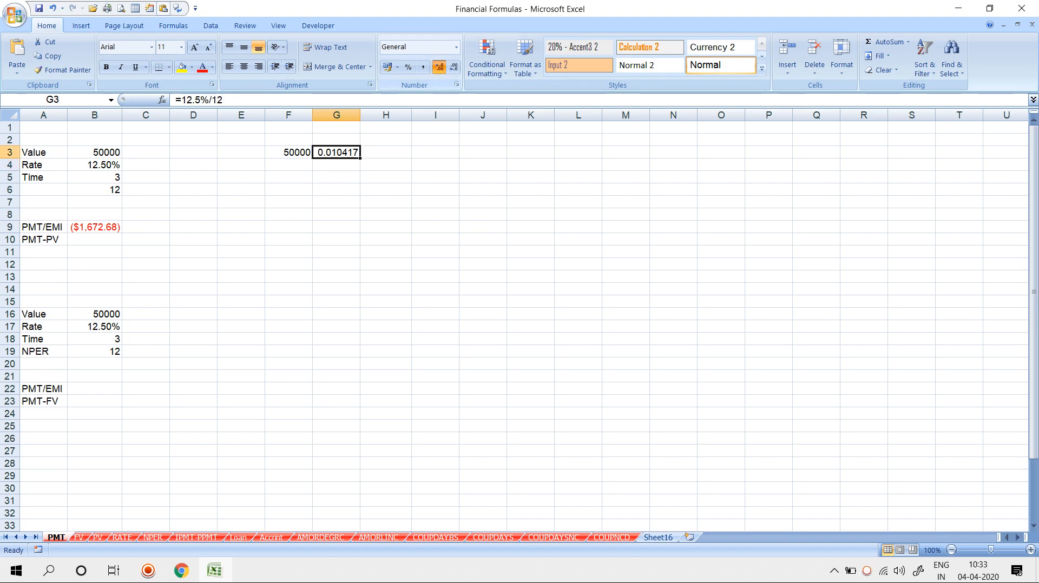
pyautogui.hotkey('ctrl', 'shift', '5')
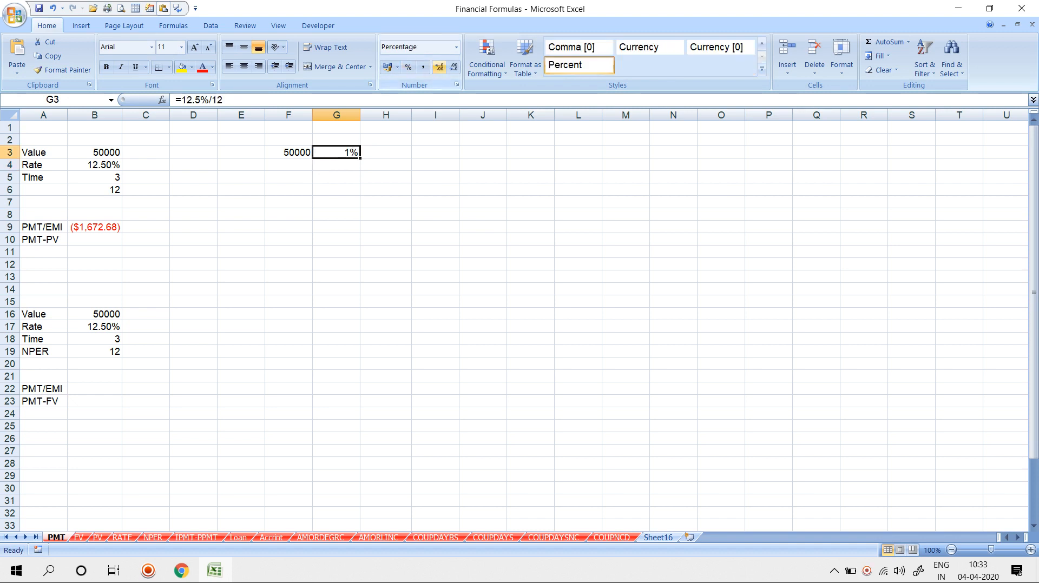
pyautogui.click(439, 66)
pyautogui.click(439, 66)
pyautogui.click(439, 67)
pyautogui.click(439, 67)
# Step: Calculate the first month's interest in H3 with the formula =F3*G3
pyautogui.click(385, 153)
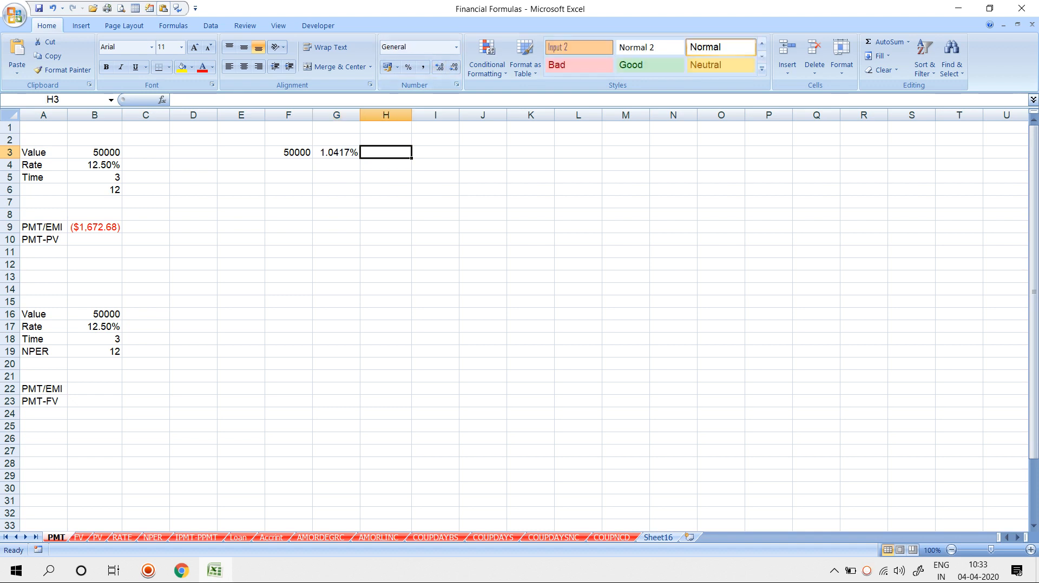
pyautogui.write('=F3*G3')
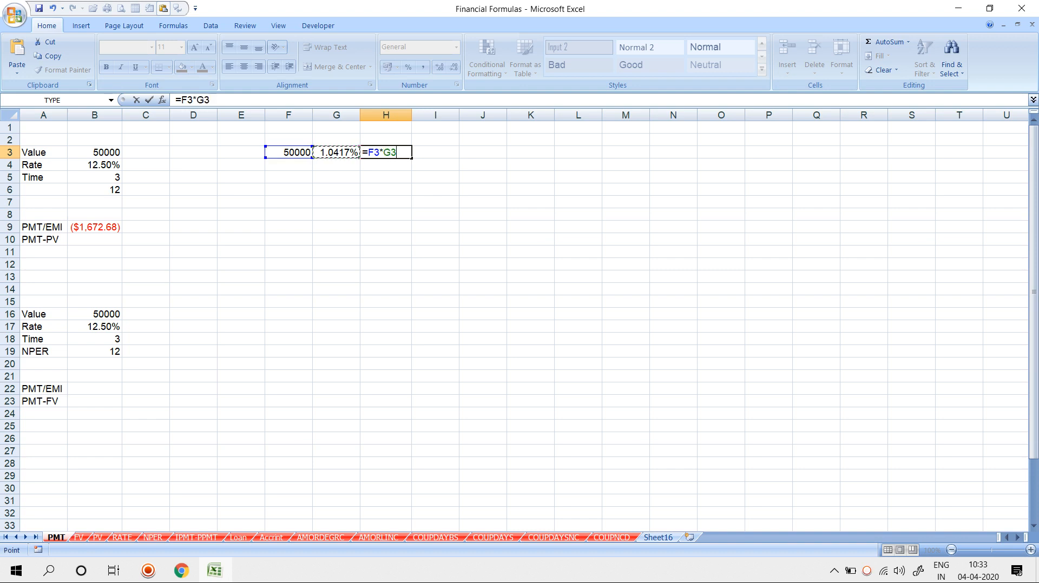
pyautogui.press('Return')
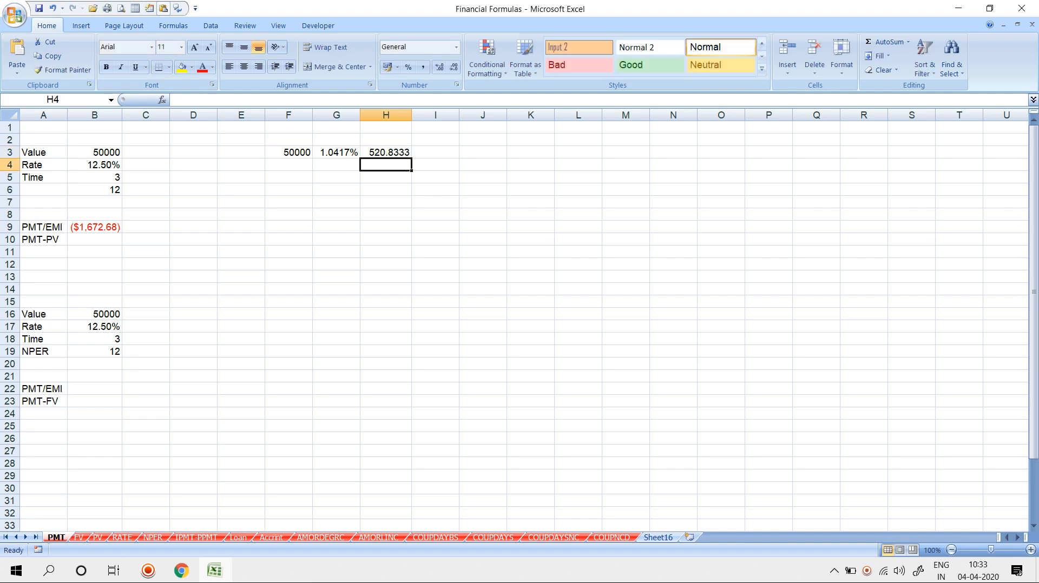
# Step: Add the loan amount in F3 and the interest in H3 with a formula in I3
pyautogui.click(435, 153)
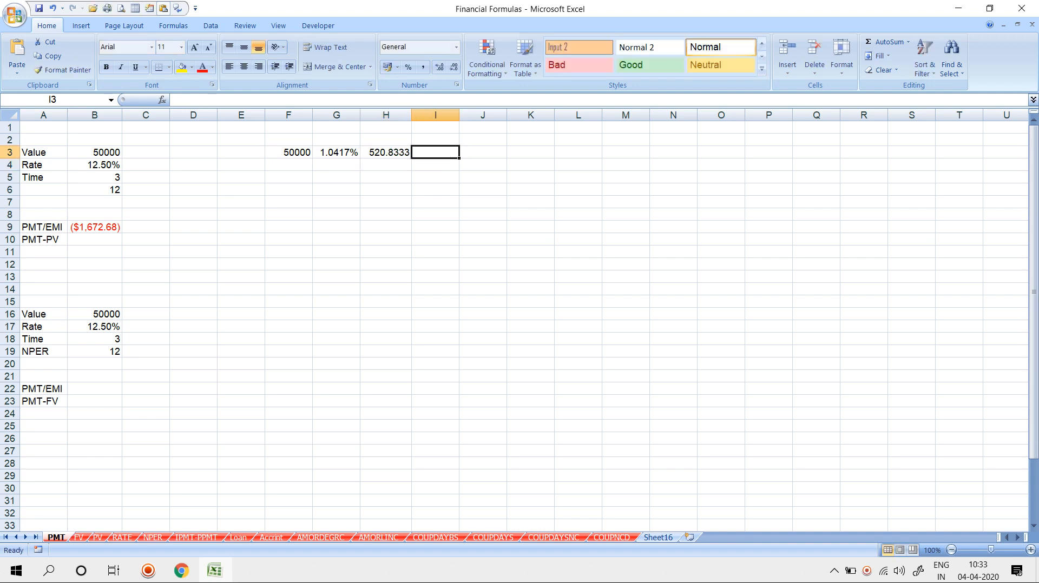
pyautogui.write('=')
pyautogui.press('Left')
pyautogui.press('Left')
pyautogui.press('Left')
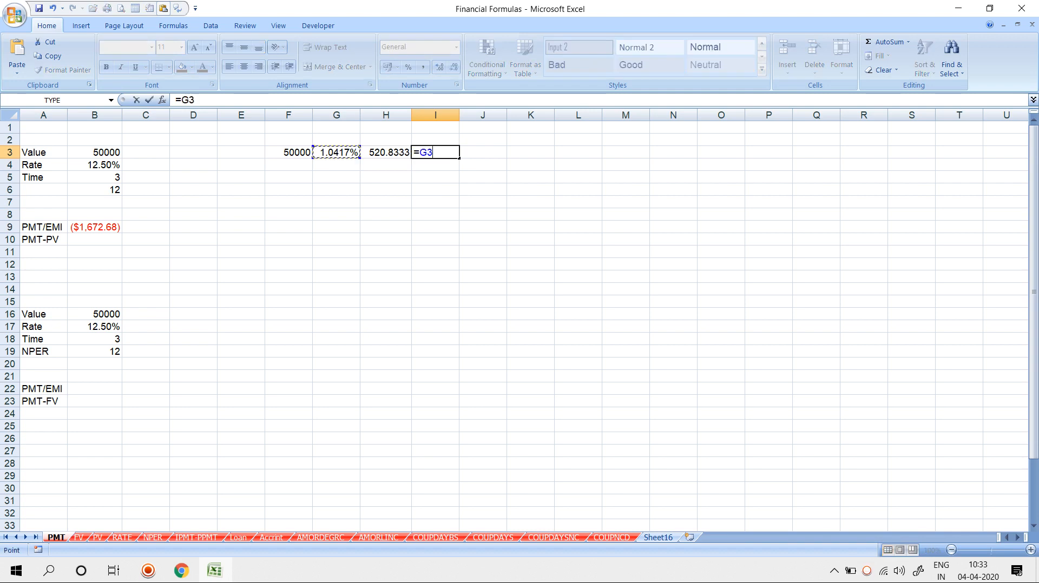
pyautogui.write('+')
pyautogui.press('Left')
pyautogui.press('Return')
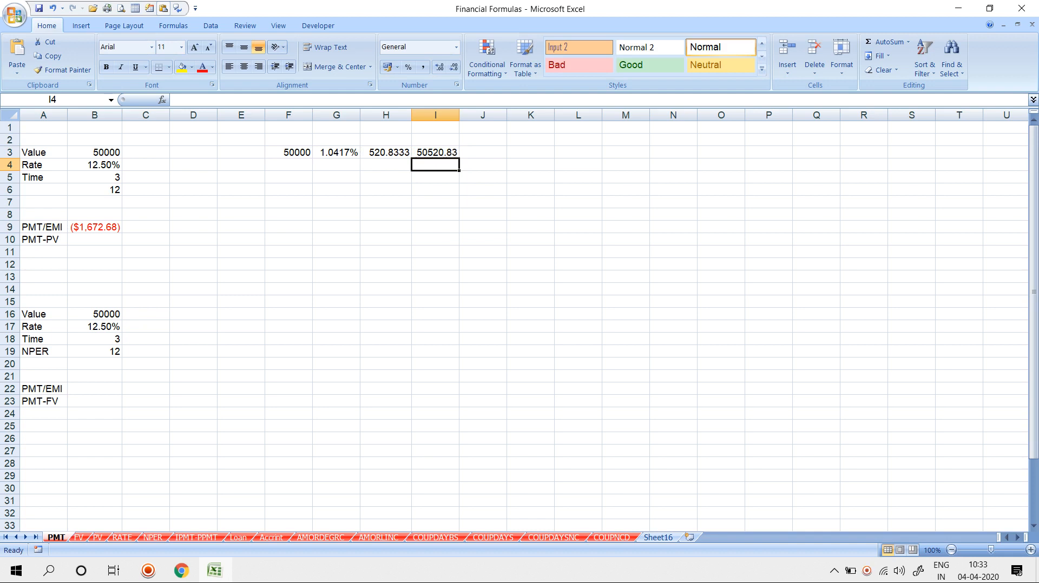
# Step: Enter the monthly payment 1672.68 in J3
pyautogui.press('Up')
pyautogui.press('Right')
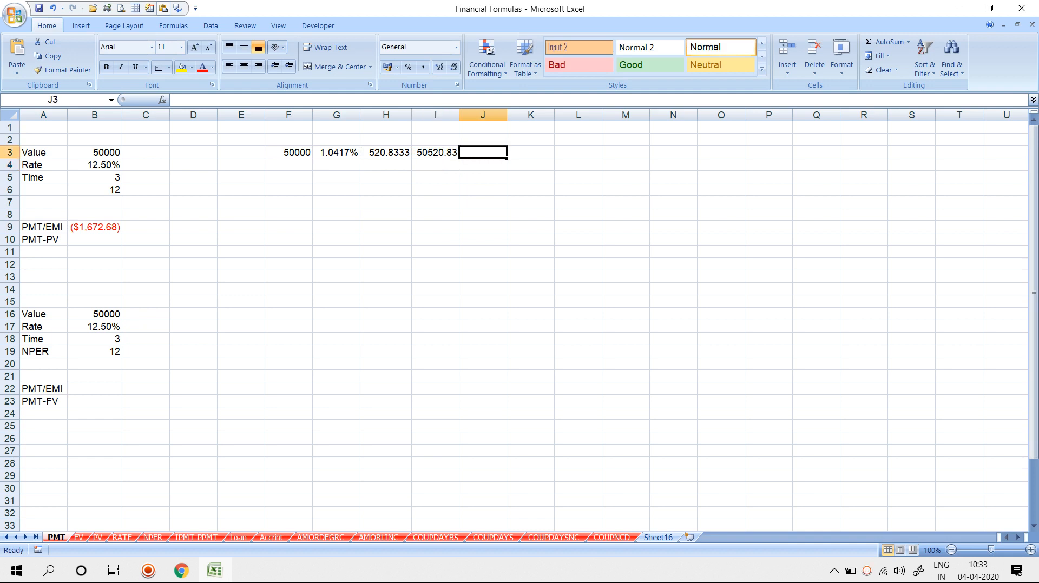
pyautogui.write('16')
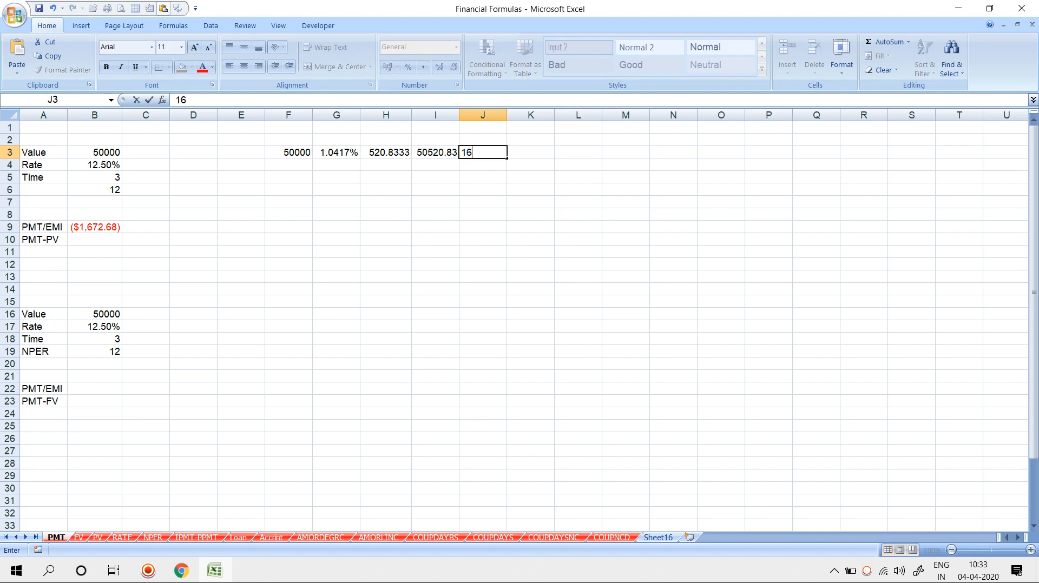
pyautogui.write('72.68')
pyautogui.press('Return')
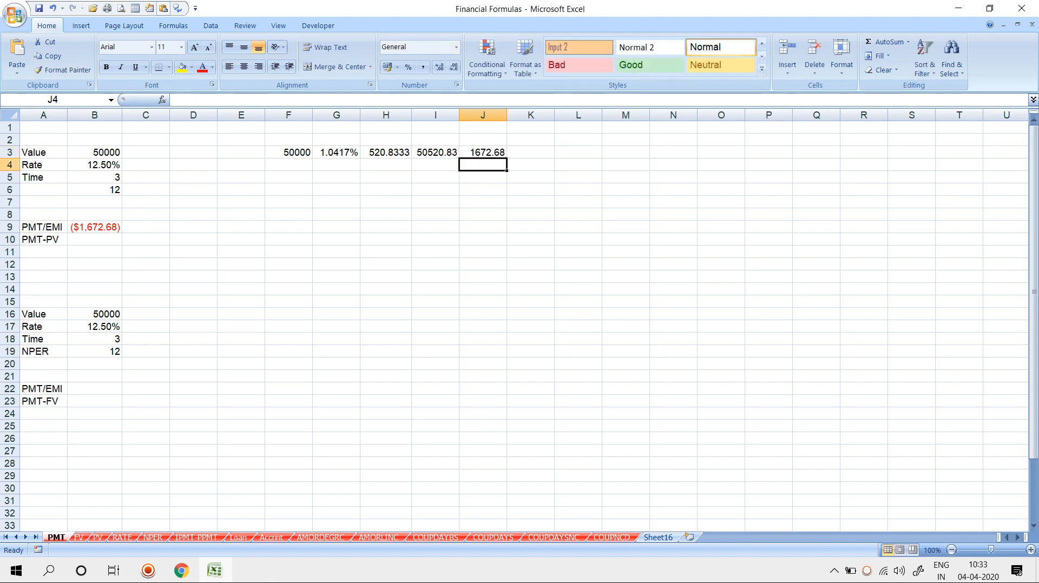
# Step: Calculate the second month's opening balance in F4 with the formula =I3-J3
pyautogui.press('Left')
pyautogui.press('Left')
pyautogui.press('Left')
pyautogui.press('Left')
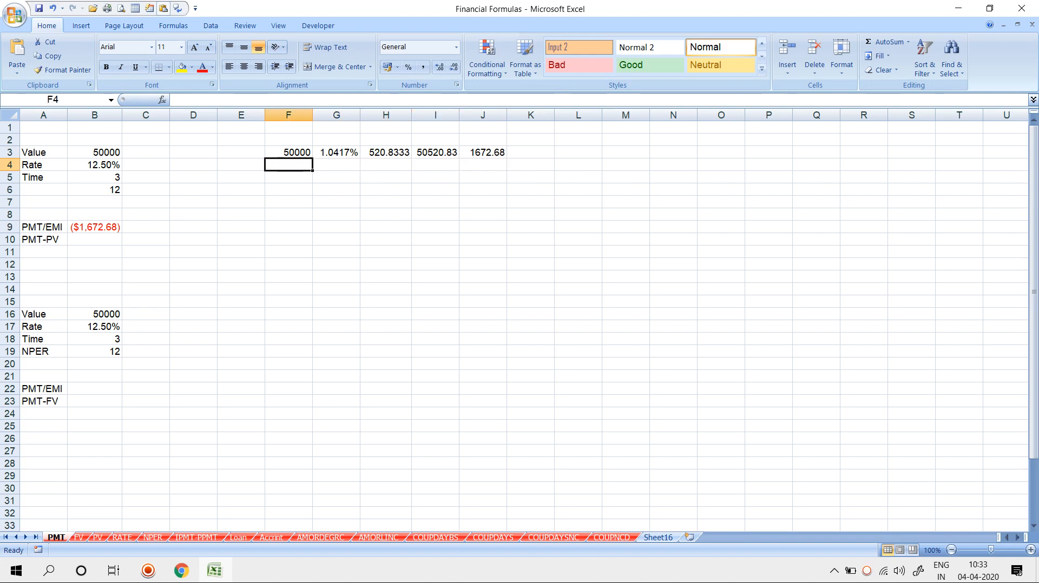
pyautogui.write('=')
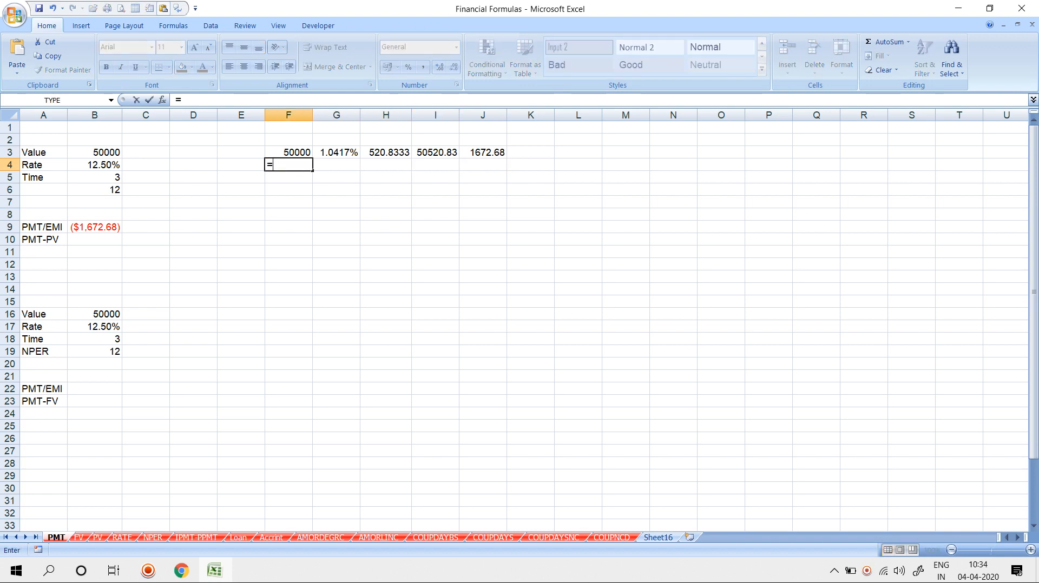
pyautogui.press('Up')
pyautogui.press('Right')
pyautogui.press('Right')
pyautogui.press('Right')
pyautogui.write('-')
pyautogui.press('Right')
pyautogui.press('Right')
pyautogui.press('Right')
pyautogui.press('Right')
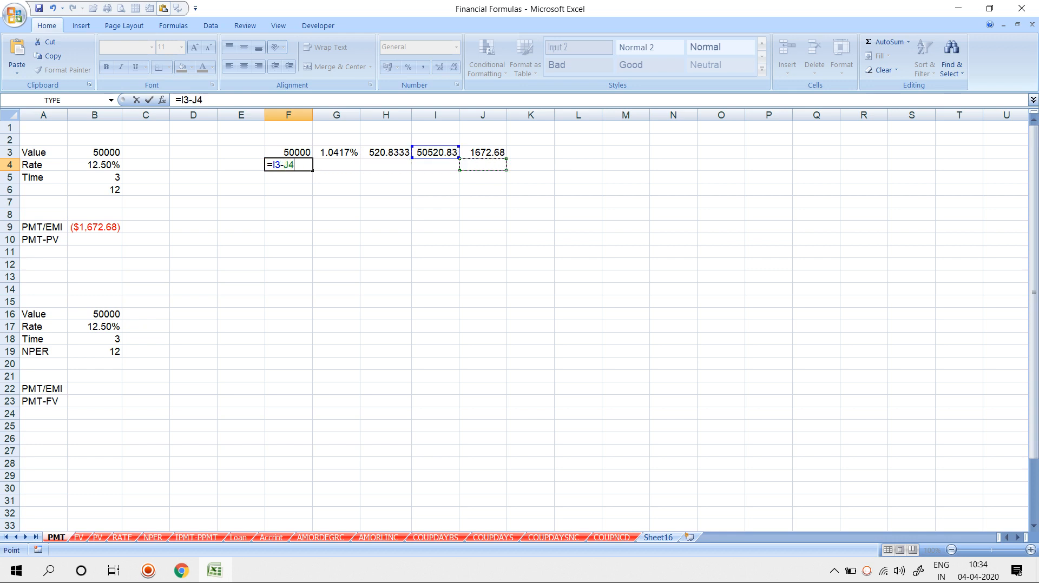
pyautogui.press('Up')
pyautogui.press('Return')
pyautogui.press('Up')
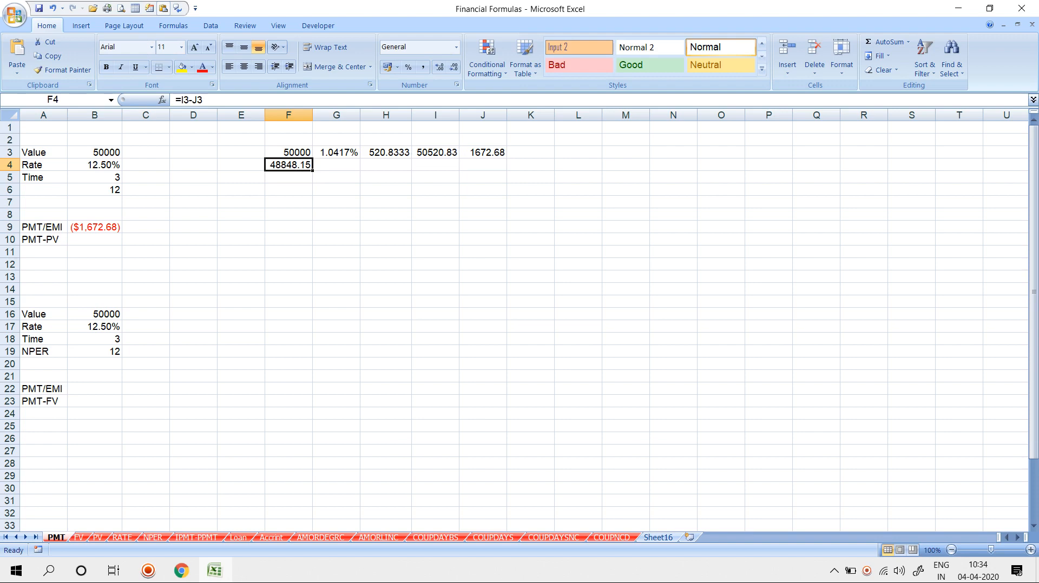
# Step: Copy the rate, interest, total and payment from row 3 down into G4:J4
pyautogui.press('Right')
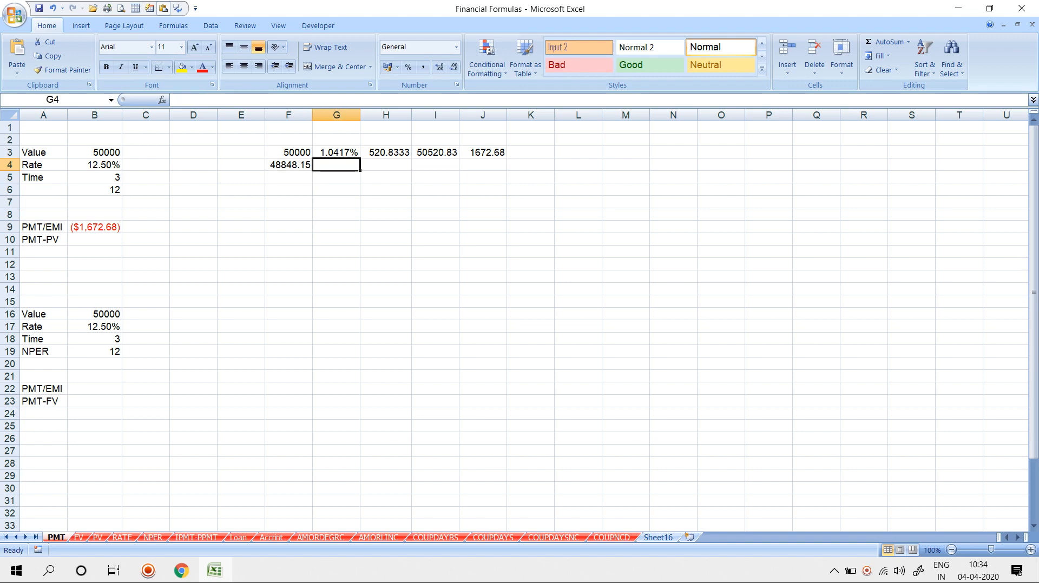
pyautogui.hotkey('ctrl', 'd')
pyautogui.press('Right')
pyautogui.hotkey('ctrl', 'd')
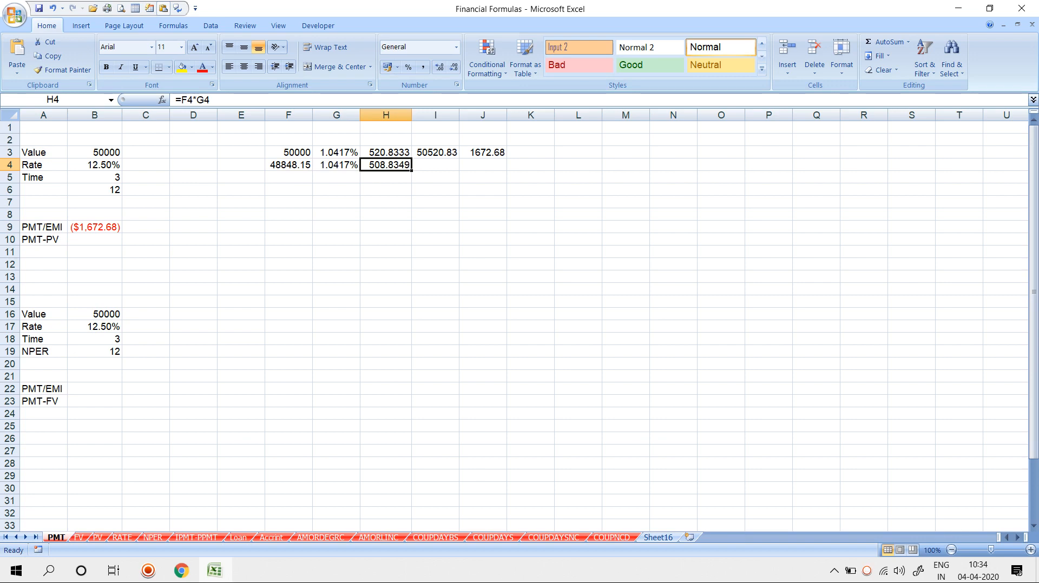
pyautogui.press('Right')
pyautogui.hotkey('ctrl', 'd')
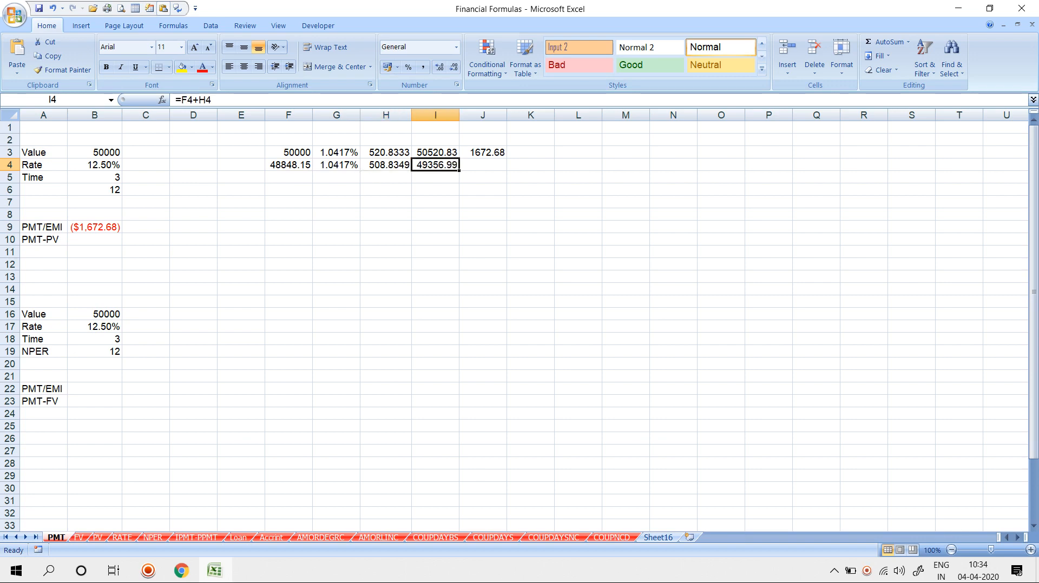
pyautogui.press('Right')
pyautogui.hotkey('ctrl', 'd')
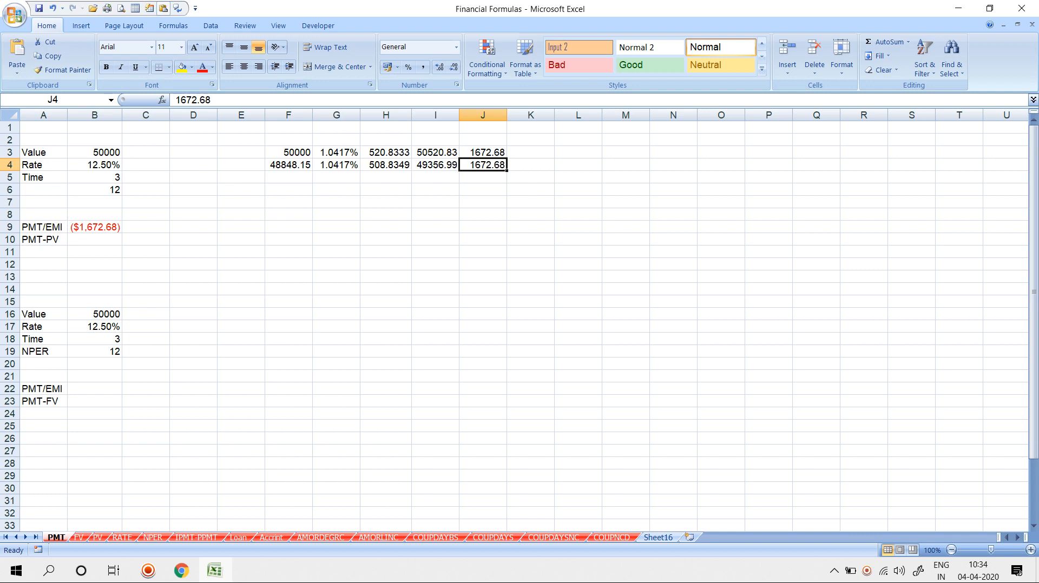
# Step: Fill the second month's row F4:J4 down through row 38 and check the final month's row
pyautogui.moveTo(289, 165); pyautogui.dragTo(507, 519)
pyautogui.scroll(2, 379, 325)
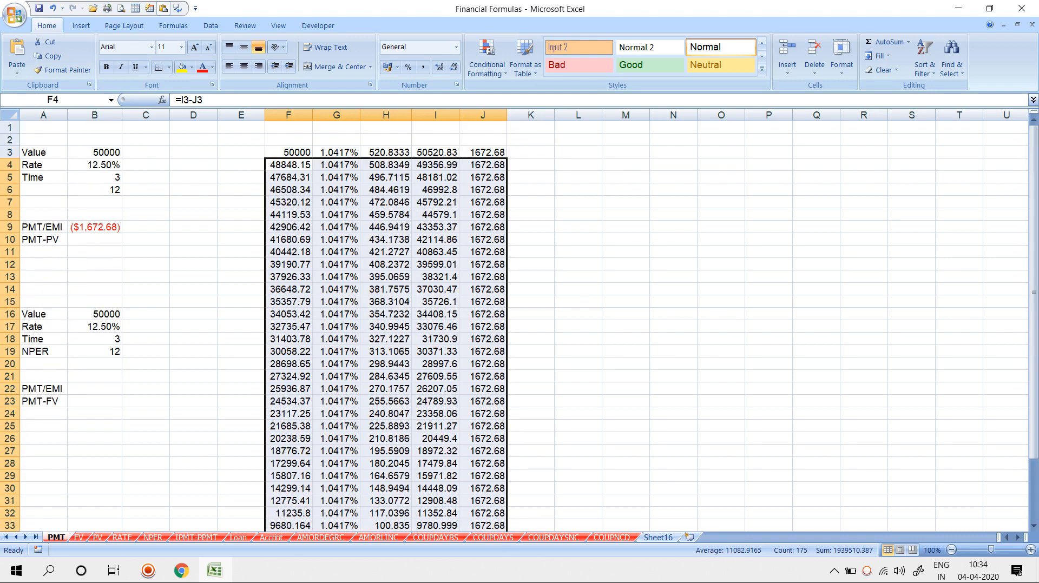
pyautogui.scroll(-6, 352, 357)
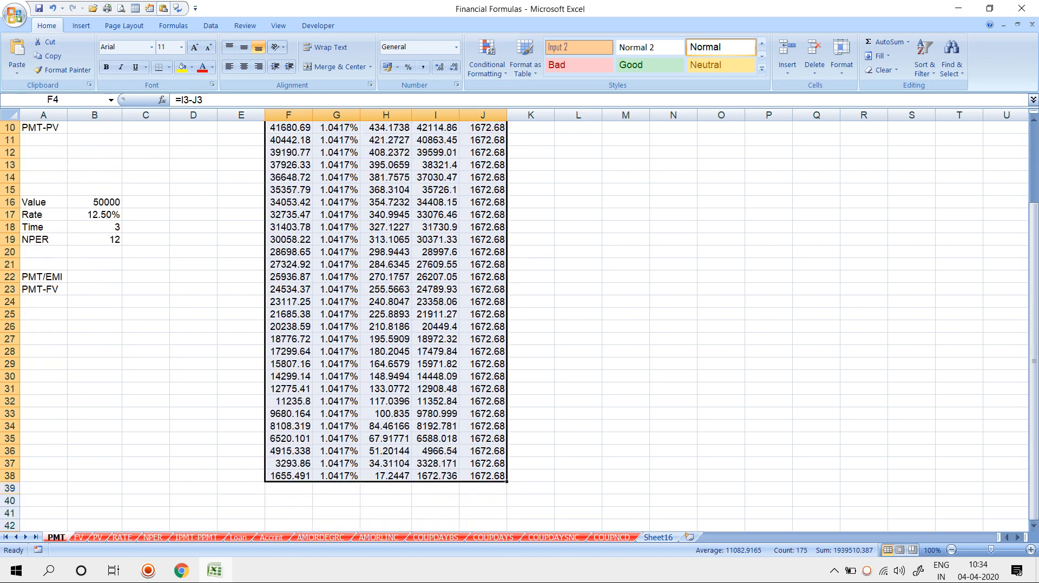
pyautogui.click(336, 376)
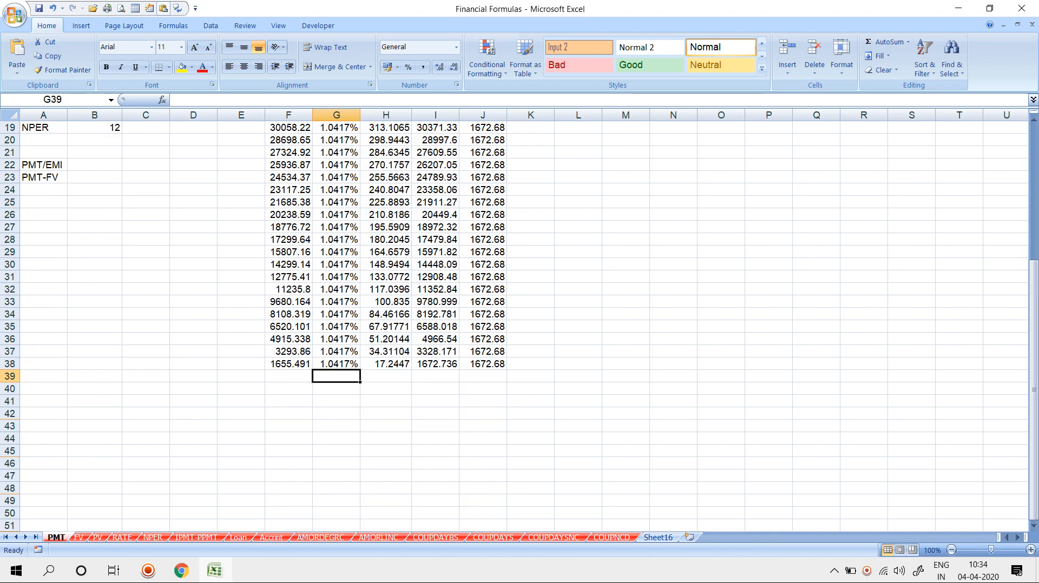
pyautogui.click(289, 364)
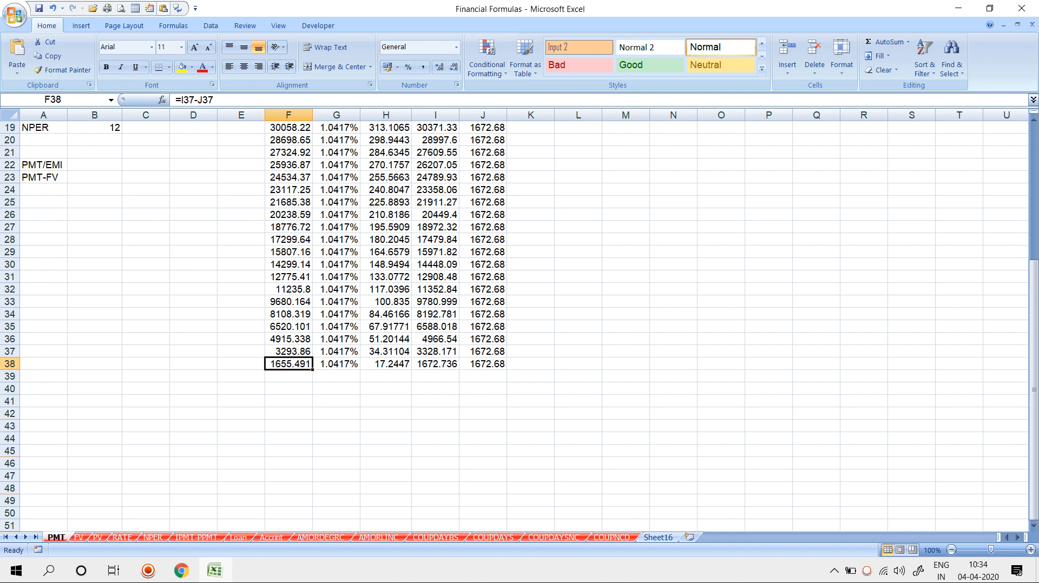
pyautogui.hotkey('ctrl', 'Right')
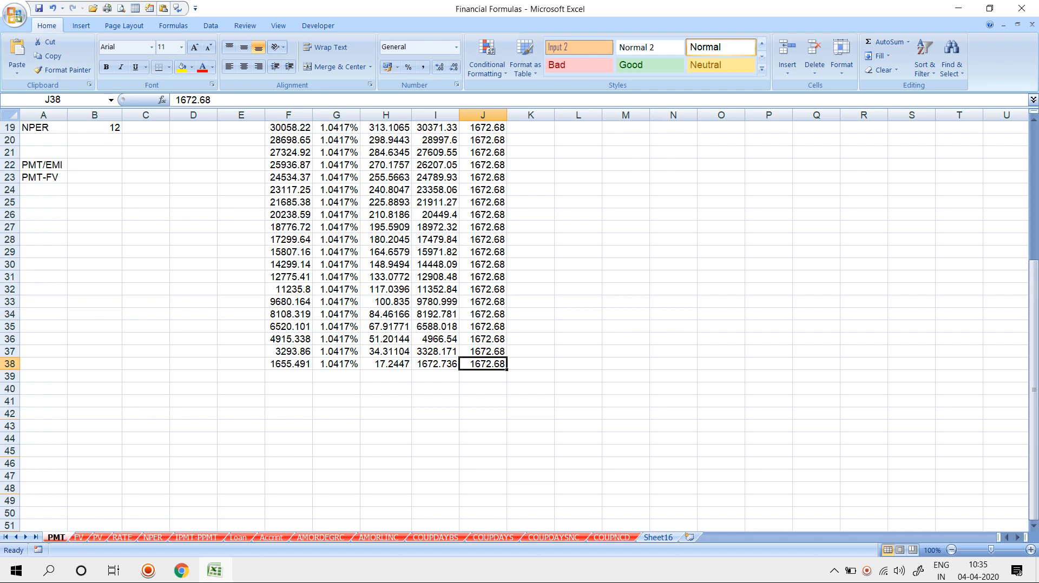
# Step: Sum the interest, balance-plus-interest and payment columns in H39, I39 and J39
pyautogui.click(386, 377)
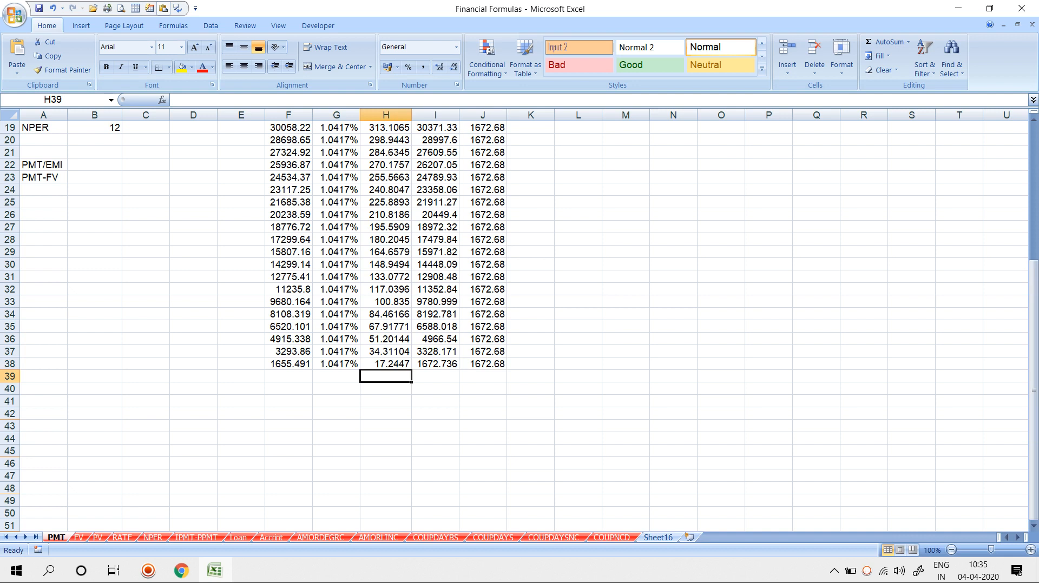
pyautogui.hotkey('alt', '=')
pyautogui.press('Return')
pyautogui.press('Up')
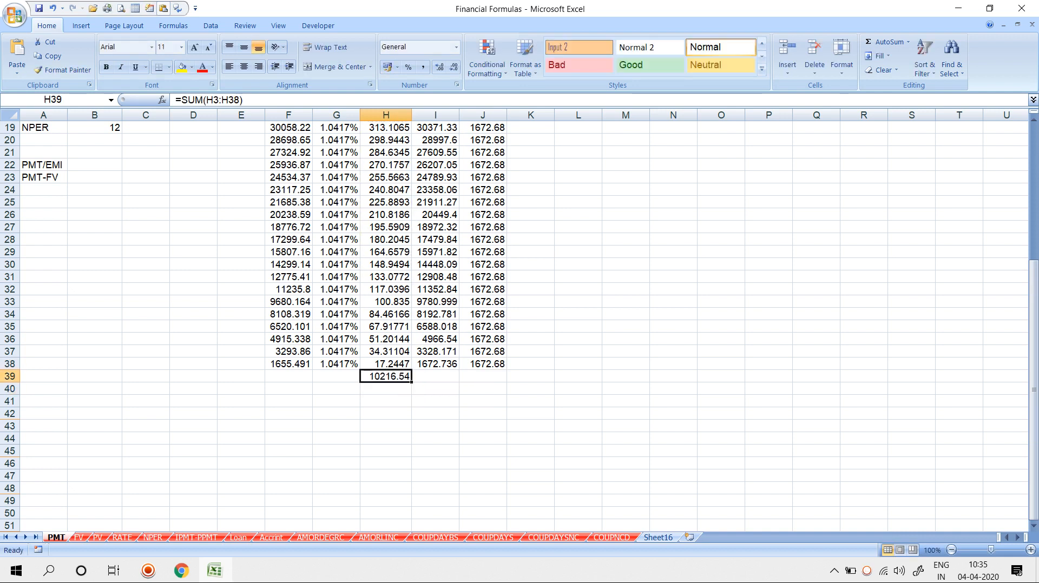
pyautogui.press('Right')
pyautogui.hotkey('alt', '=')
pyautogui.press('Return')
pyautogui.press('Up')
pyautogui.press('Right')
pyautogui.hotkey('alt', '=')
pyautogui.press('Return')
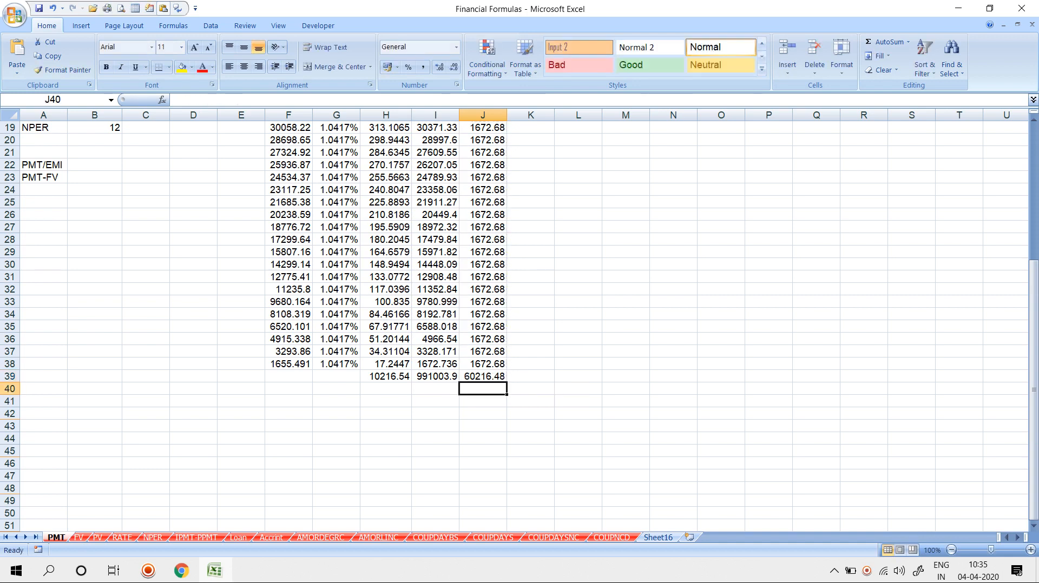
# Step: Sum the opening balance column in F39
pyautogui.press('Left')
pyautogui.press('Left')
pyautogui.press('Left')
pyautogui.press('Left')
pyautogui.press('Up')
pyautogui.hotkey('alt', '=')
pyautogui.press('Return')
pyautogui.scroll(1, 514, 325)
pyautogui.scroll(5, 514, 325)
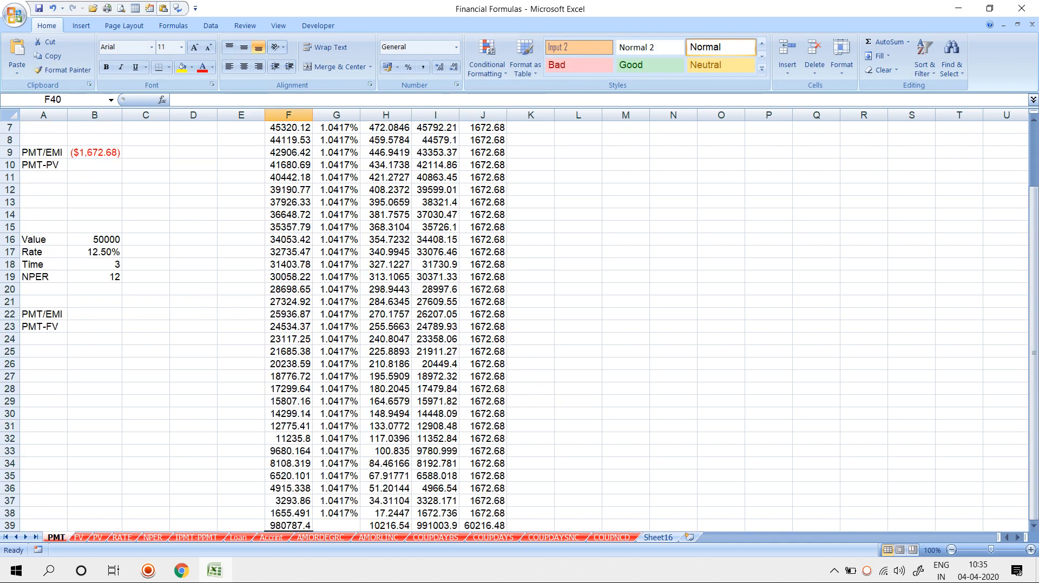
pyautogui.scroll(-7, 514, 325)
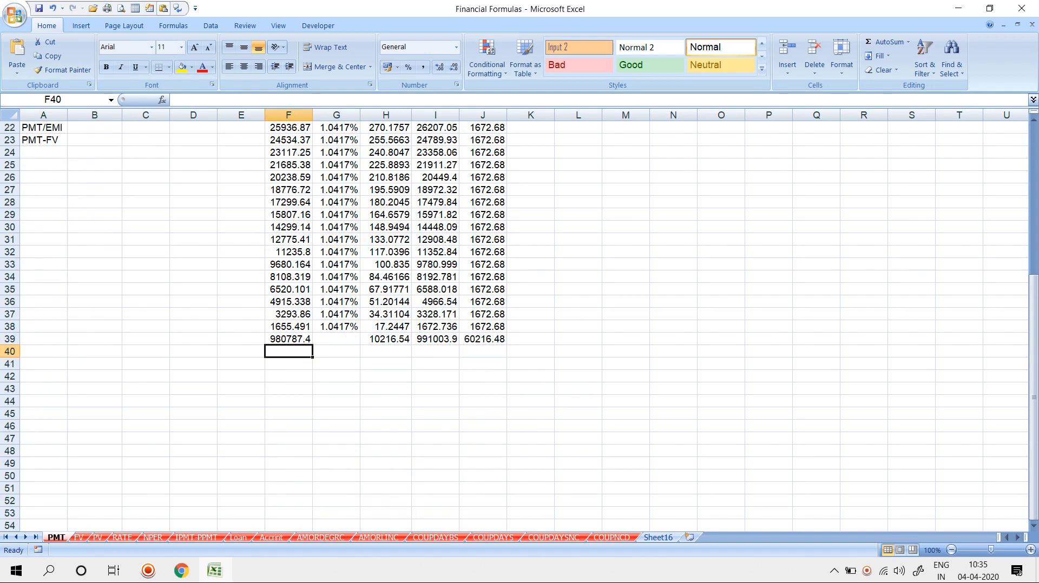
# Step: Clear the column totals in F39:J39
pyautogui.press('Up')
pyautogui.hotkey('shift', 'Right')
pyautogui.hotkey('shift', 'Right')
pyautogui.hotkey('shift', 'Right')
pyautogui.hotkey('shift', 'Right')
pyautogui.press('Delete')
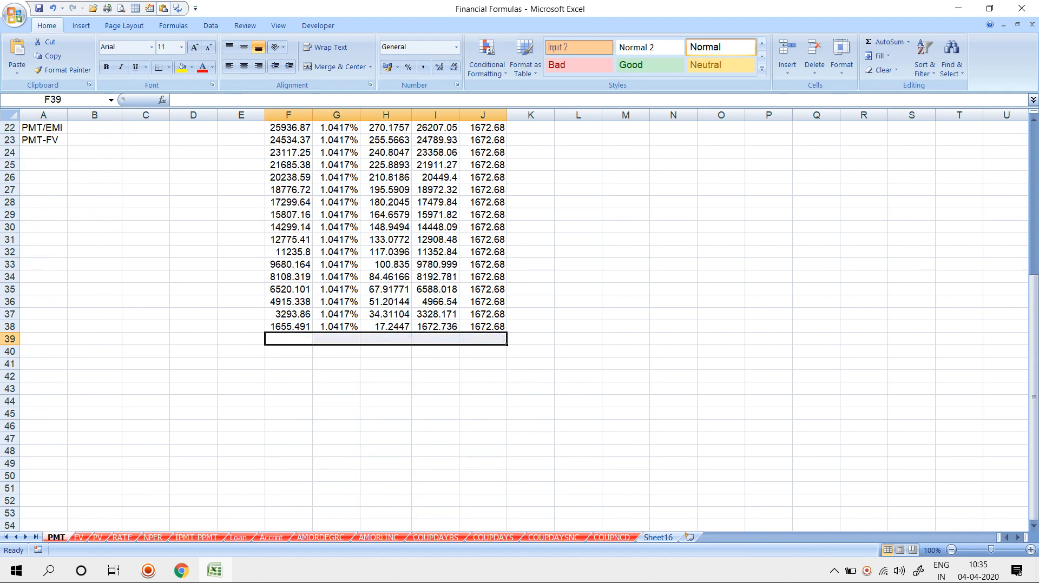
# Step: Clear the schedule rows below the first month, from F4 to J38
pyautogui.scroll(7, 514, 325)
pyautogui.moveTo(386, 164); pyautogui.dragTo(386, 364)
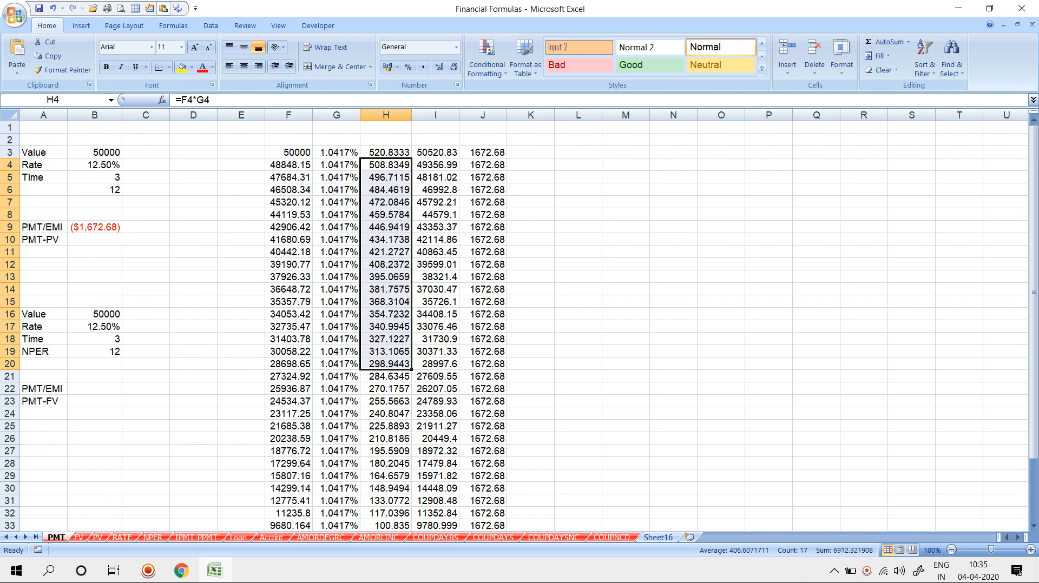
pyautogui.press('Left')
pyautogui.press('Left')
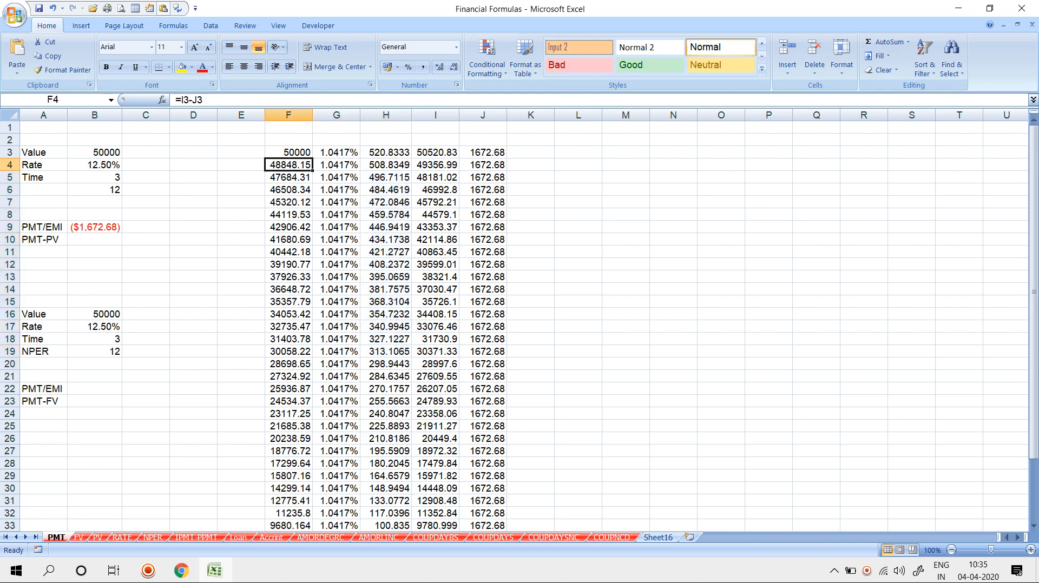
pyautogui.hotkey('ctrl', 'End')
pyautogui.hotkey('ctrl', 'Left')
pyautogui.hotkey('ctrl', 'Up')
pyautogui.press('Down')
pyautogui.hotkey('ctrl', 'shift', 'Right')
pyautogui.hotkey('ctrl', 'shift', 'Down')
pyautogui.press('Delete')
pyautogui.press('Up')
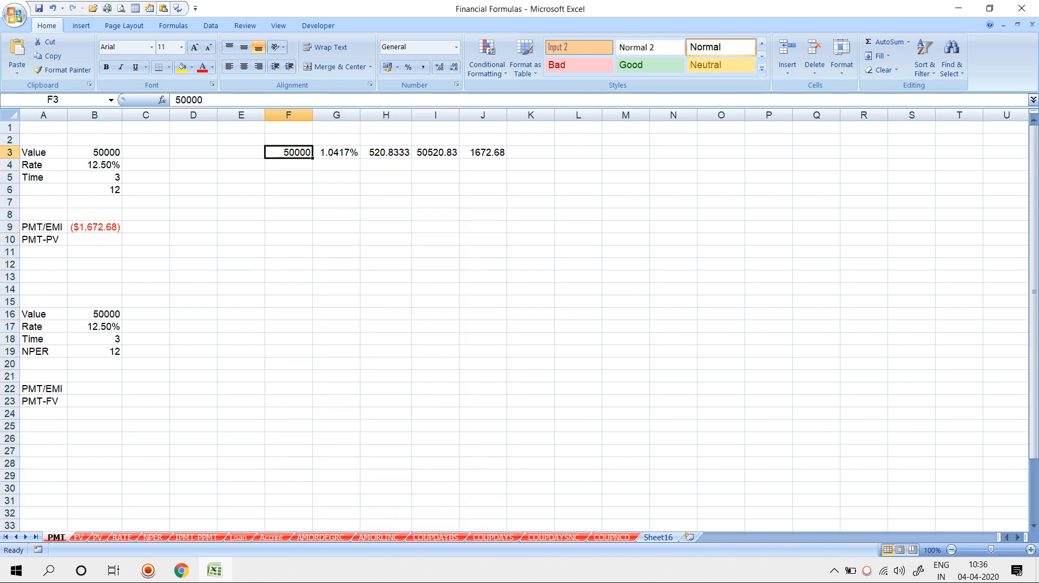
# Step: Review the contents of the monthly rate, interest, total and payment cells G3:J3
pyautogui.press('Right')
pyautogui.press('F2')
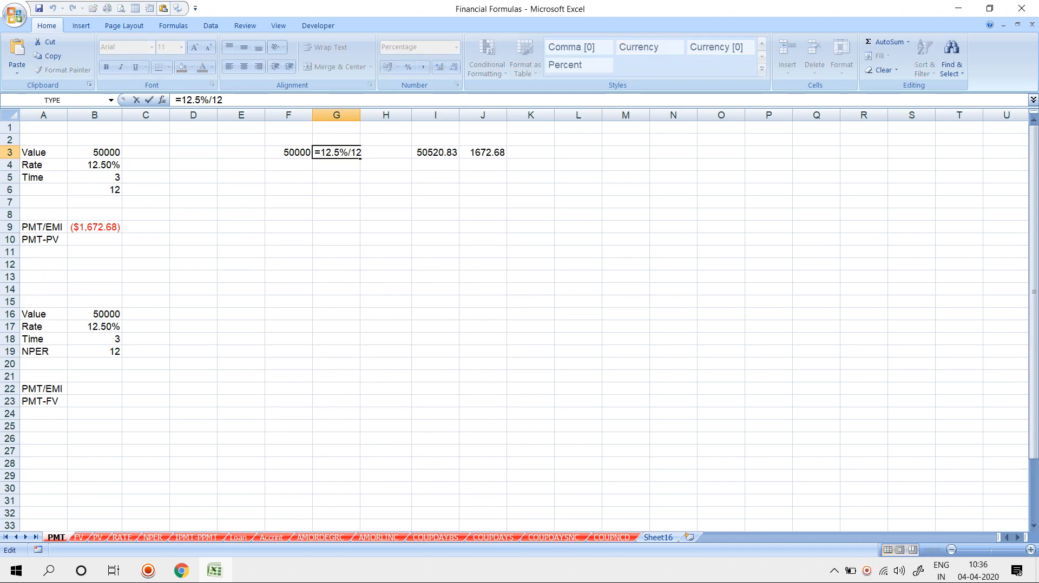
pyautogui.press('Escape')
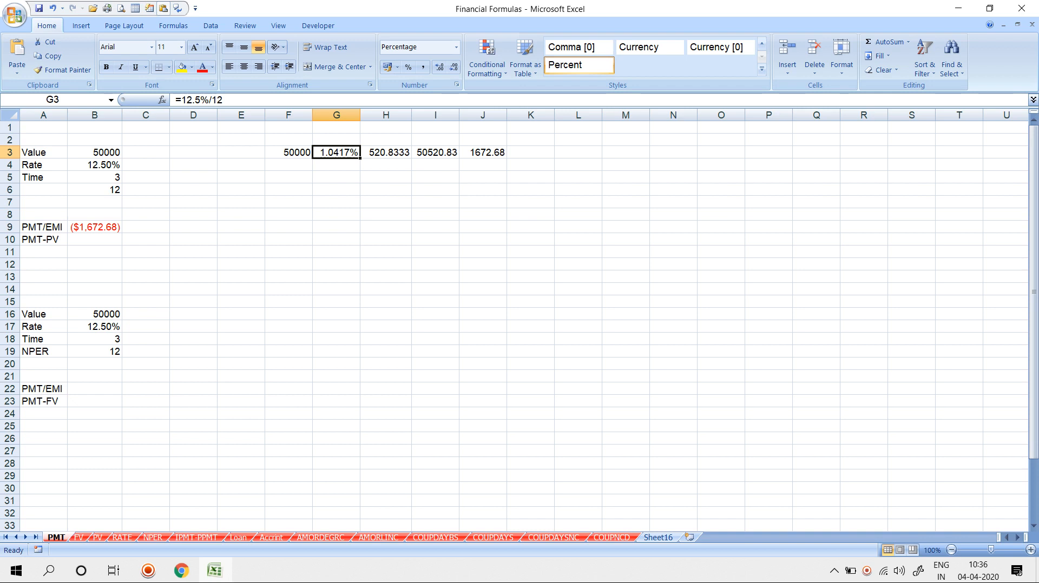
pyautogui.click(386, 153)
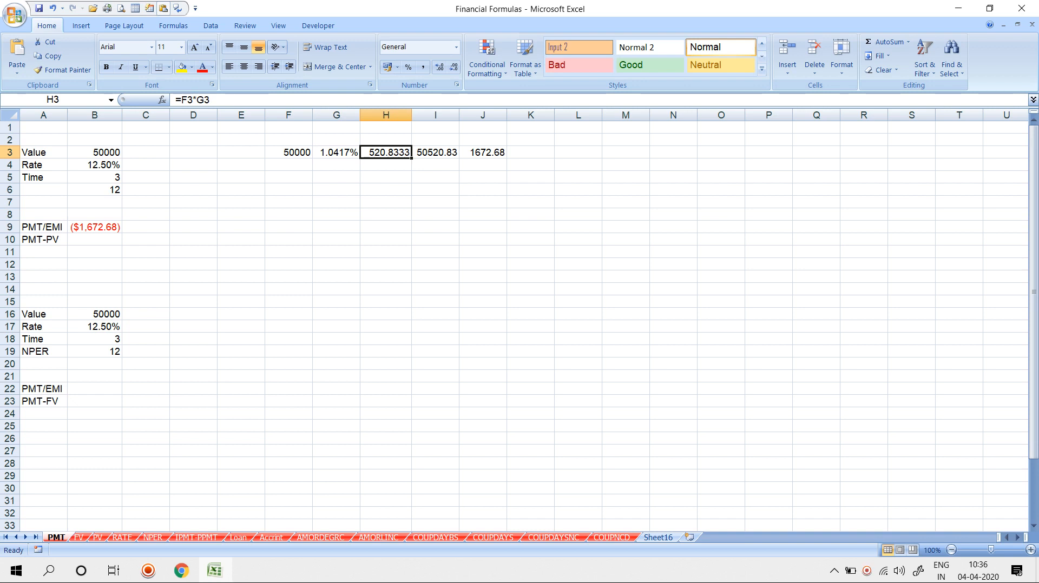
pyautogui.click(435, 152)
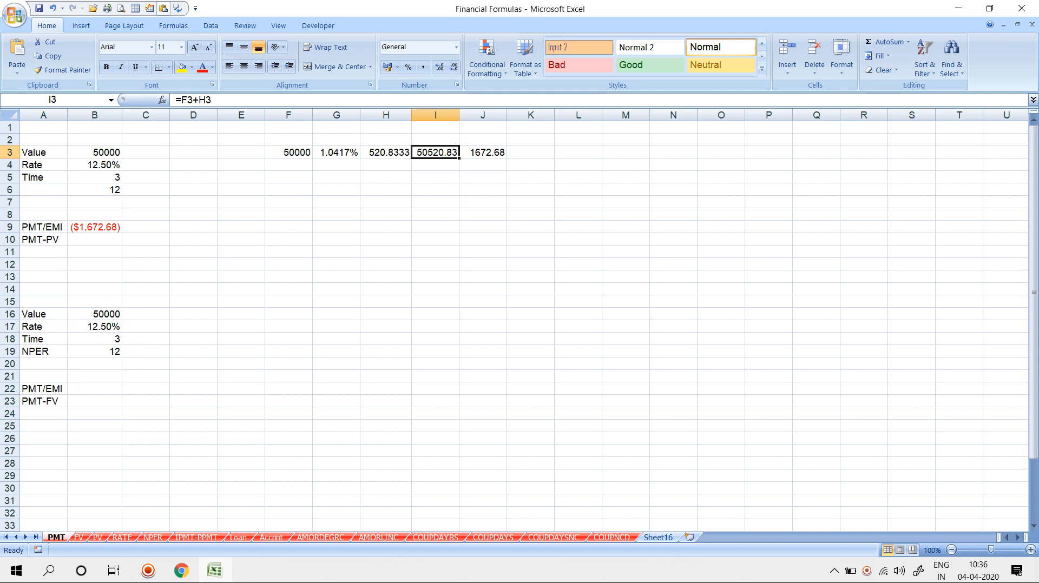
pyautogui.click(483, 153)
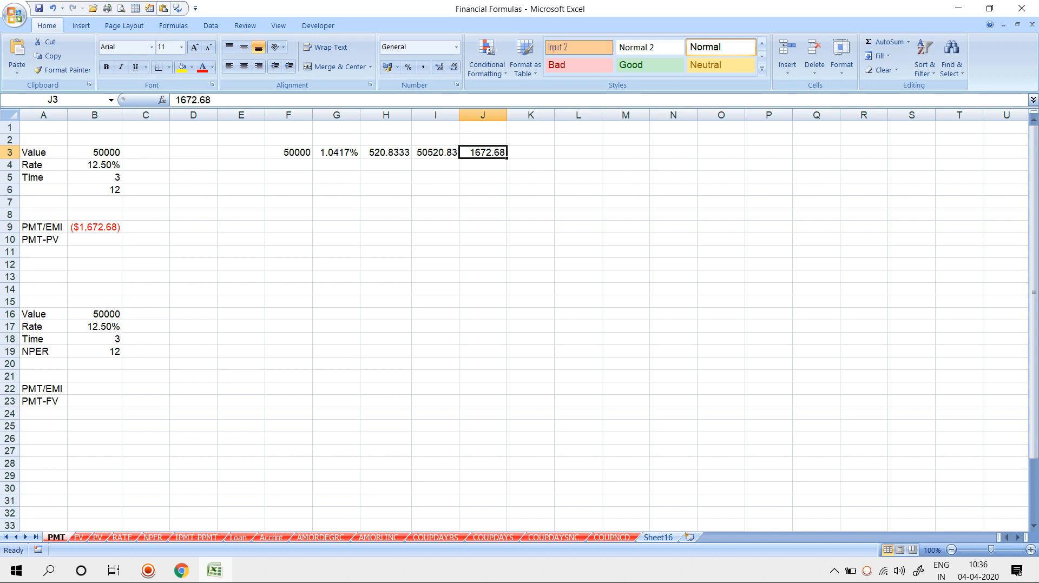
# Step: Enter =I3-J3 in F4 to carry the balance left after the first payment into the second month
pyautogui.press('Left')
pyautogui.press('Left')
pyautogui.press('Left')
pyautogui.press('Down')
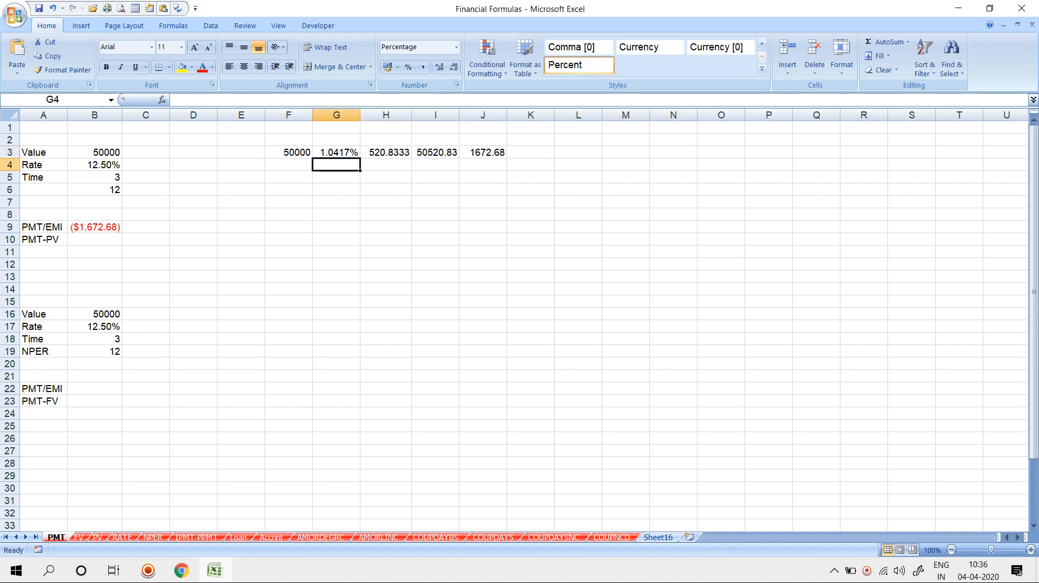
pyautogui.press('Left')
pyautogui.write('=')
pyautogui.press('Up')
pyautogui.press('Right')
pyautogui.press('Right')
pyautogui.press('Right')
pyautogui.write('-')
pyautogui.press('Right')
pyautogui.press('Right')
pyautogui.press('Right')
pyautogui.press('Right')
pyautogui.press('Up')
pyautogui.press('Return')
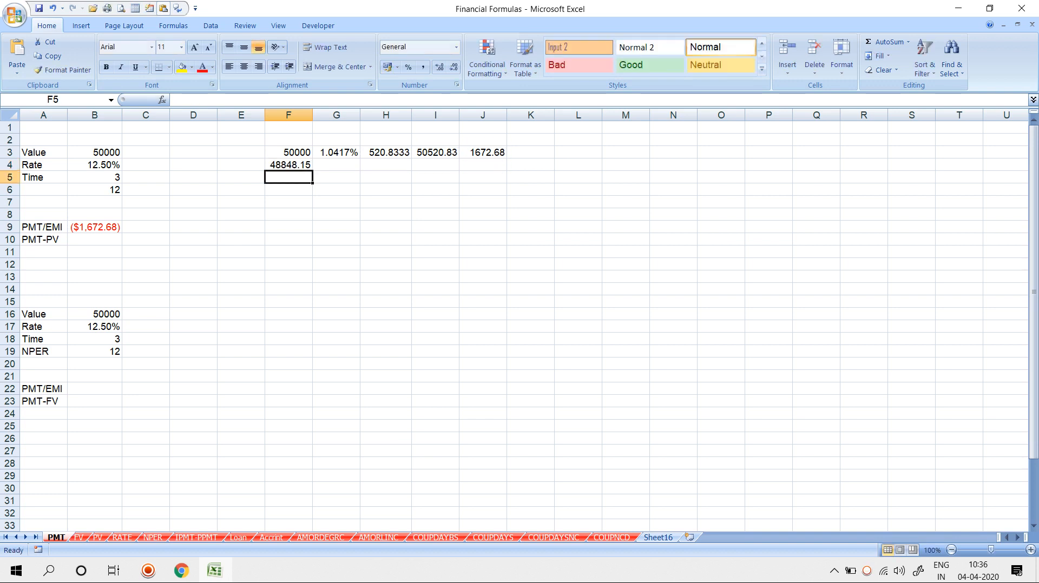
pyautogui.press('Up')
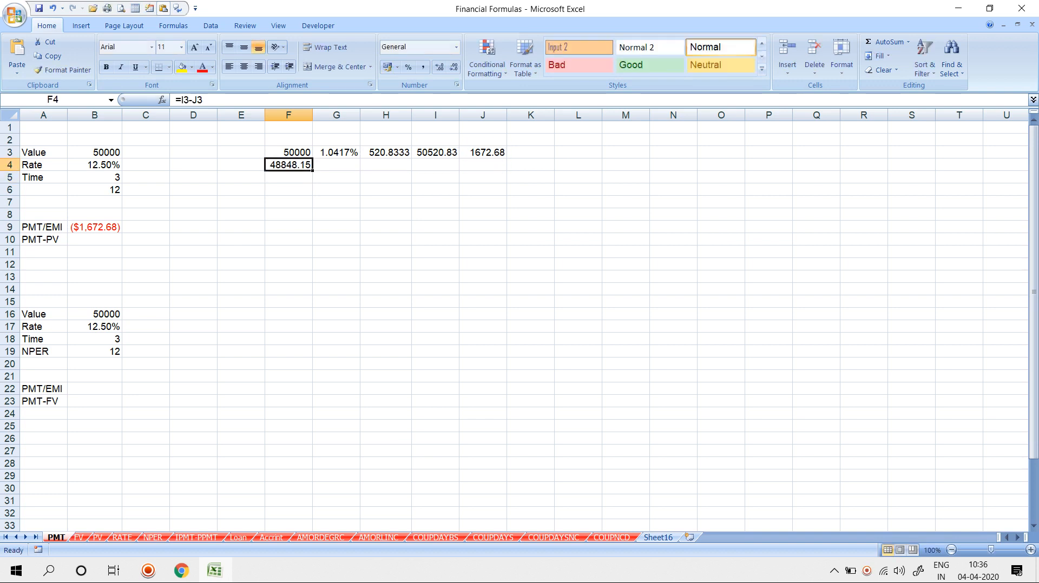
# Step: Fill the first month's rate, interest, total and payment cells down into row 4 of columns G to J
pyautogui.press('Right')
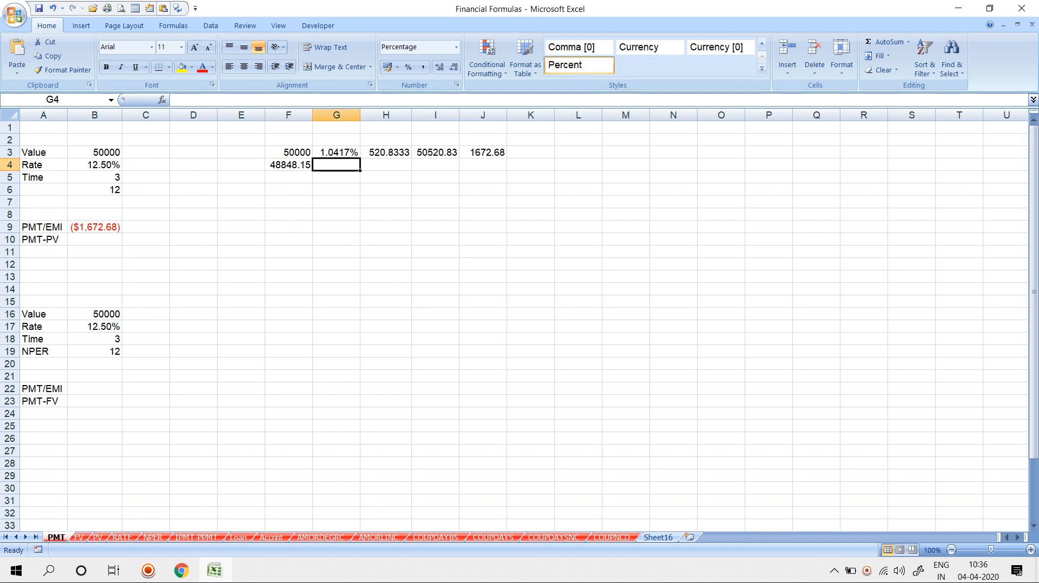
pyautogui.hotkey('ctrl', 'd')
pyautogui.press('Right')
pyautogui.hotkey('ctrl', 'd')
pyautogui.press('Right')
pyautogui.hotkey('ctrl', 'd')
pyautogui.press('Right')
pyautogui.hotkey('ctrl', 'd')
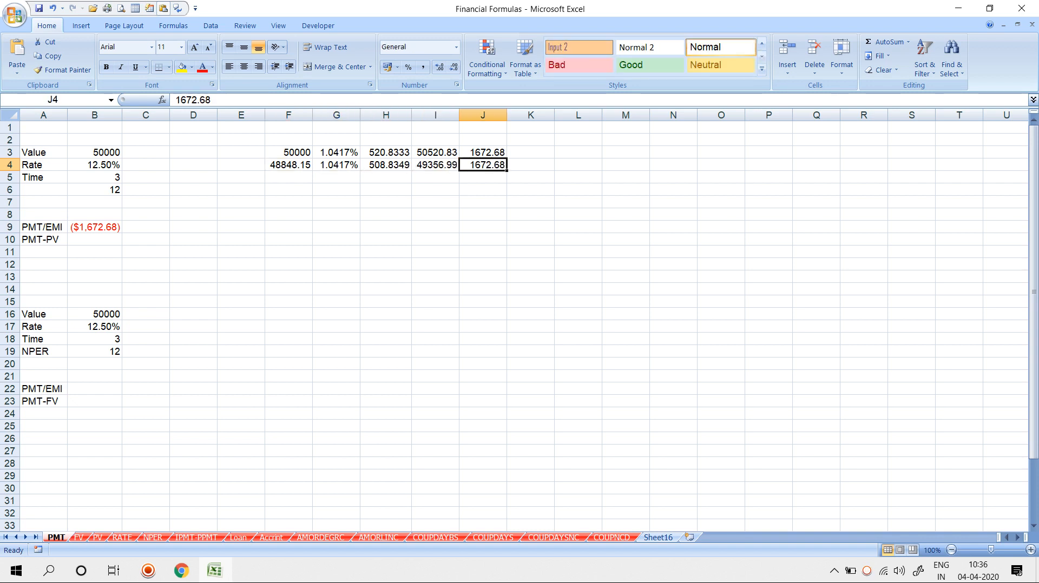
pyautogui.press('Left')
pyautogui.press('Left')
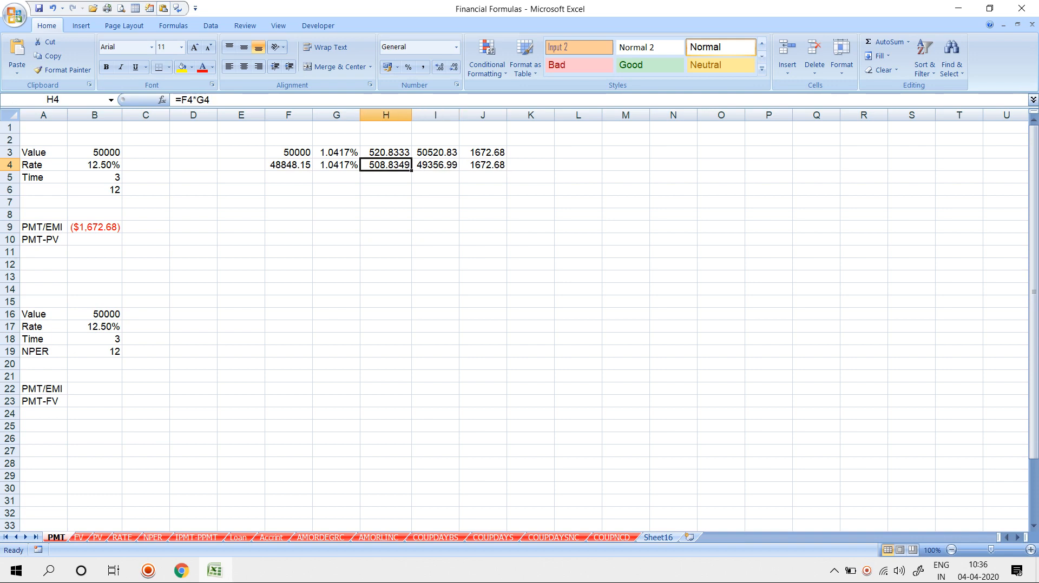
# Step: Fill the second month's formulas in F4:J4 down through row 38 to complete the 36-month schedule
pyautogui.moveTo(289, 165); pyautogui.dragTo(495, 514)
pyautogui.click(483, 514)
pyautogui.click(288, 501)
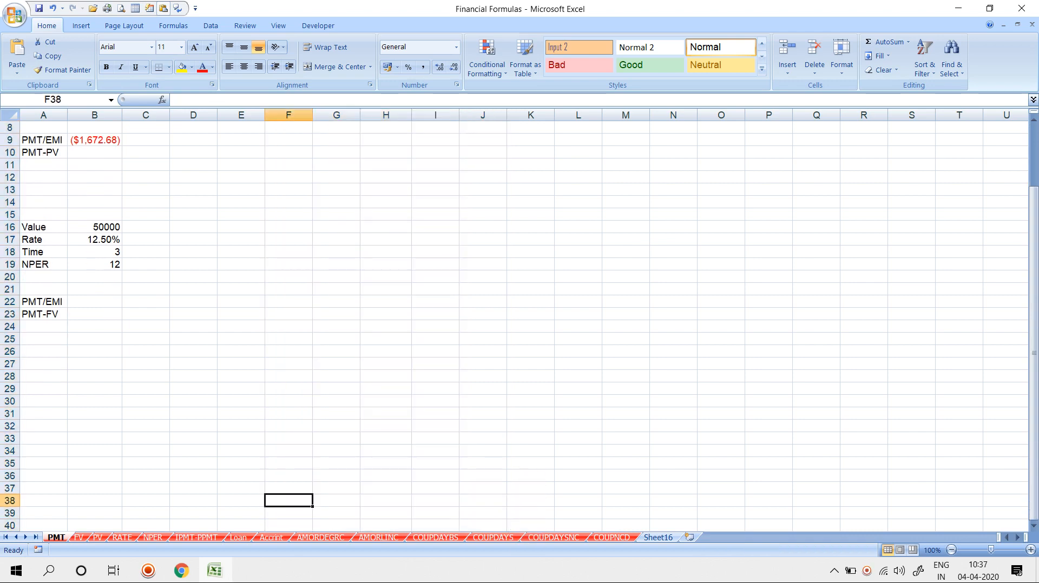
pyautogui.hotkey('ctrl', 'shift', 'Up')
pyautogui.hotkey('shift', 'Right')
pyautogui.hotkey('shift', 'Right')
pyautogui.hotkey('shift', 'Right')
pyautogui.hotkey('shift', 'Right')
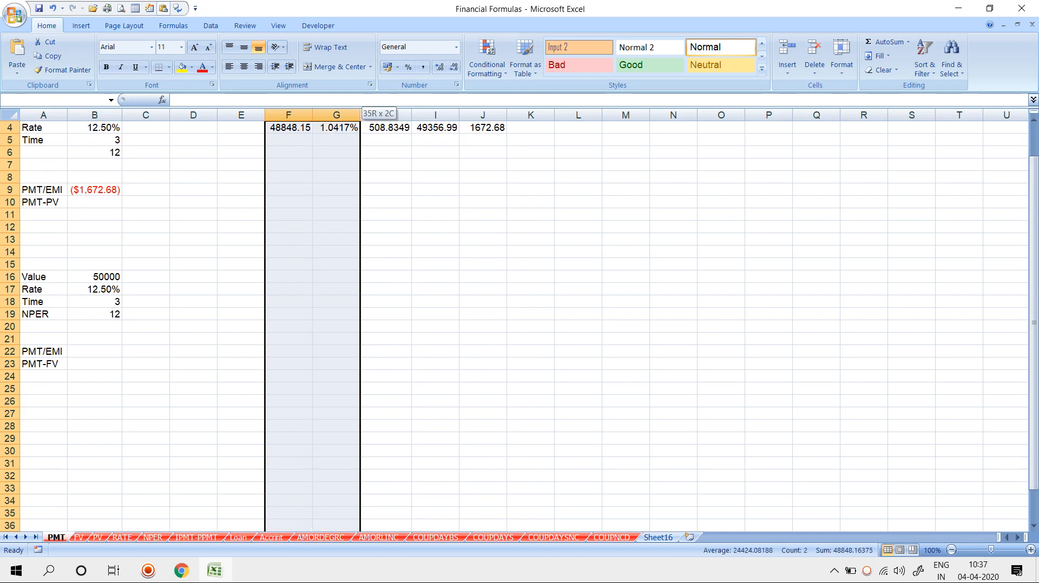
pyautogui.hotkey('ctrl', 'd')
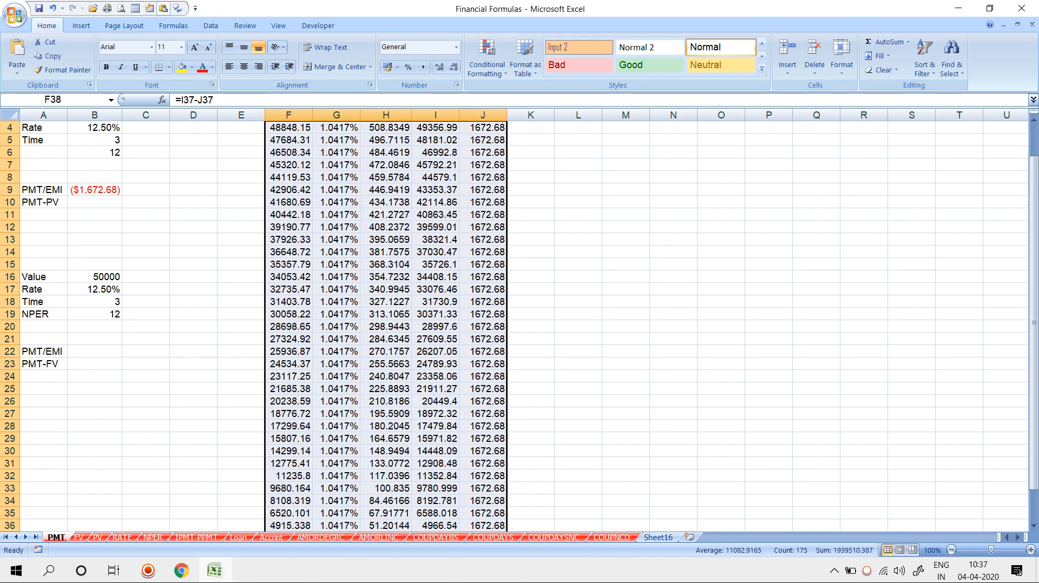
pyautogui.scroll(1, 520, 325)
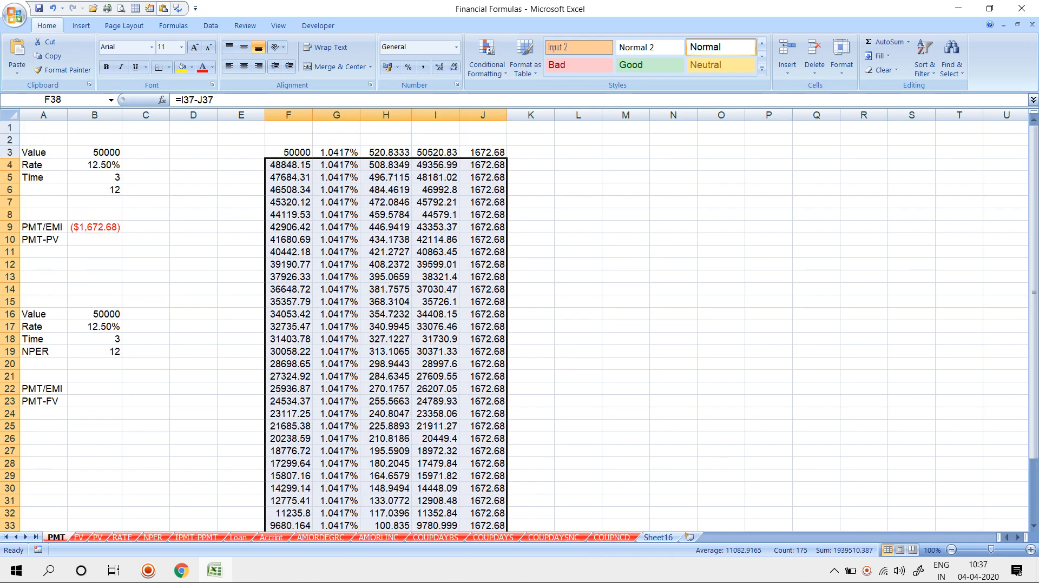
pyautogui.click(194, 314)
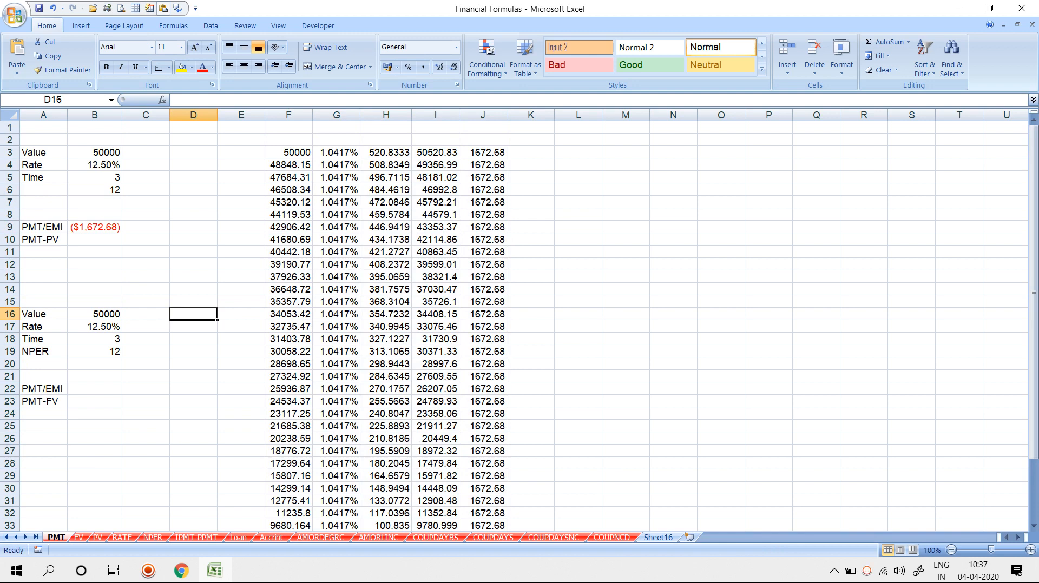
# Step: Enter =PMT(B17/12,B18*12,,B16) in B22 to calculate the monthly payment needed to reach the future value in B16
pyautogui.click(94, 152)
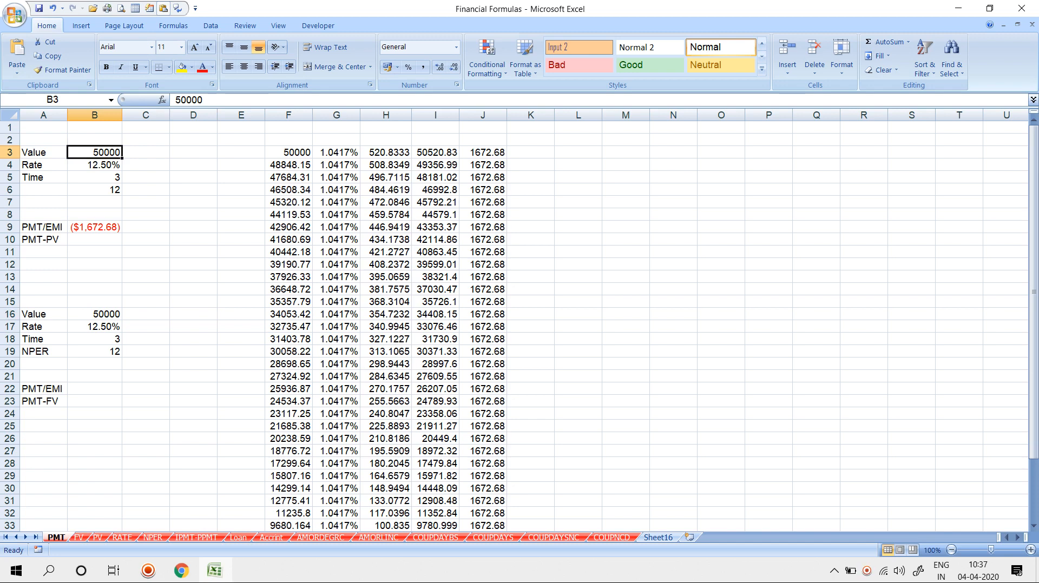
pyautogui.click(95, 389)
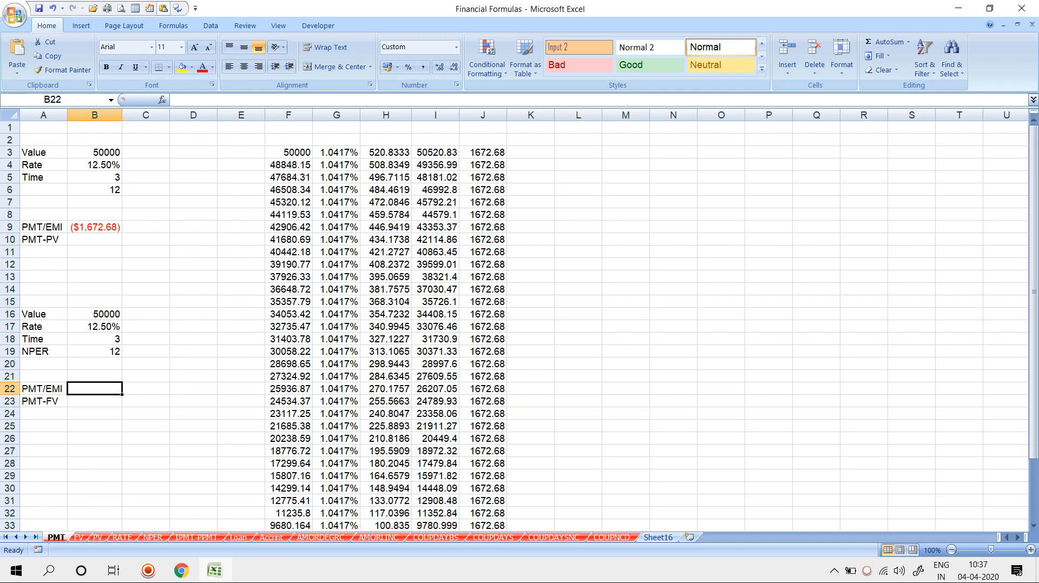
pyautogui.write('=p')
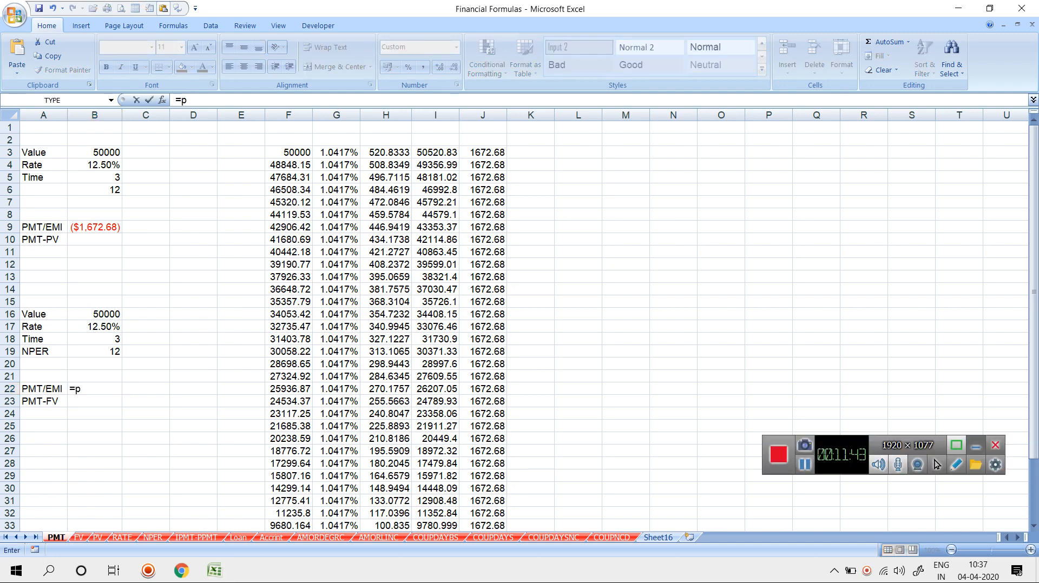
pyautogui.click(975, 445)
pyautogui.press('Escape')
pyautogui.press('Escape')
pyautogui.write('=pmt')
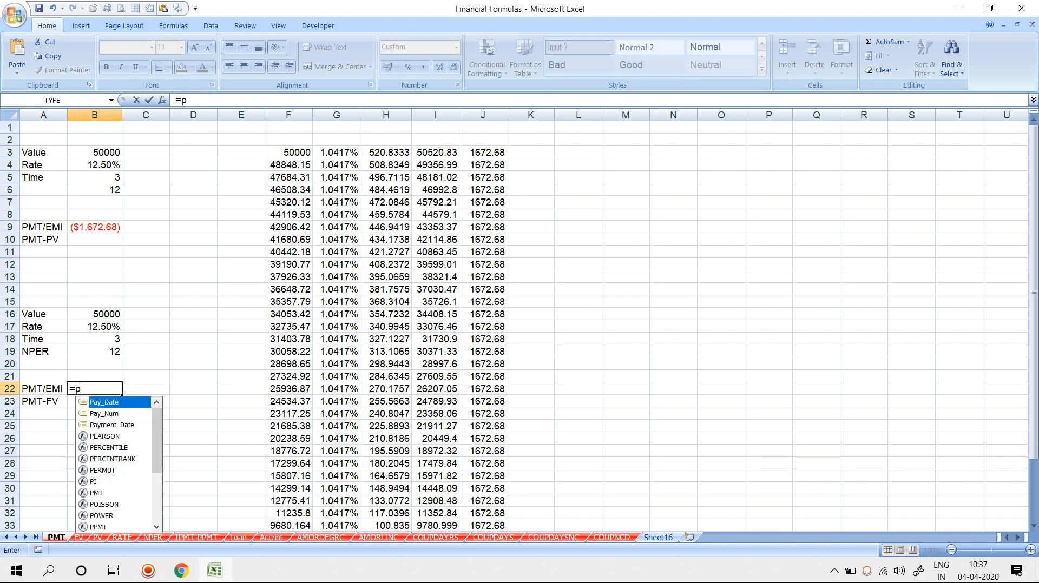
pyautogui.press('Tab')
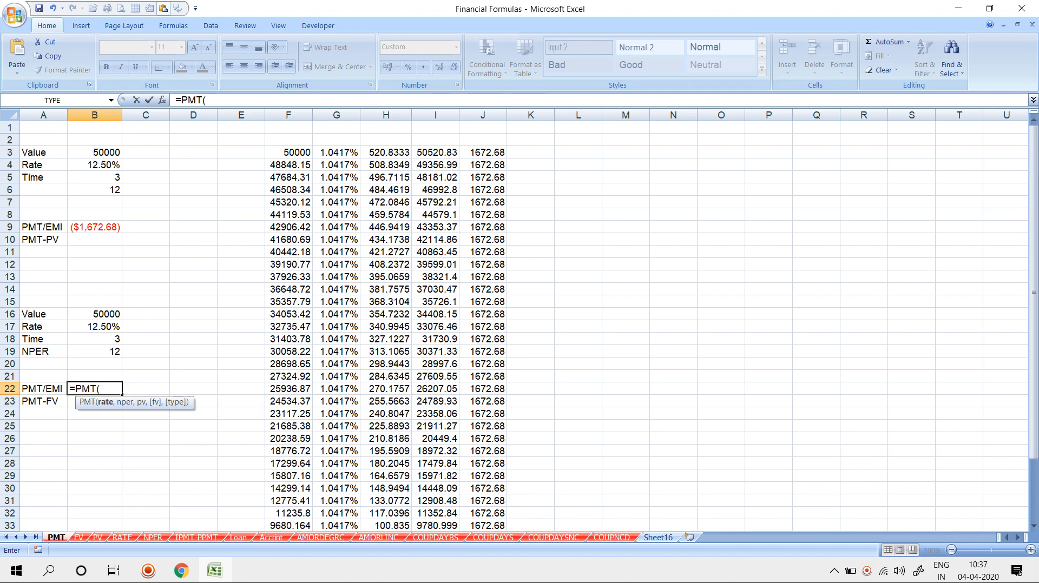
pyautogui.click(95, 326)
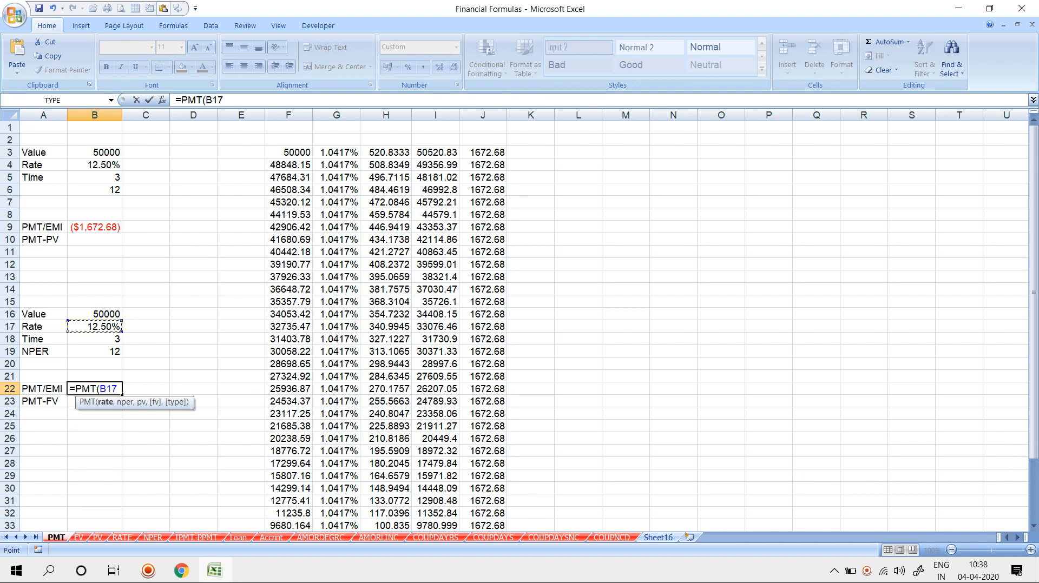
pyautogui.write('/12,')
pyautogui.press('Up')
pyautogui.press('Up')
pyautogui.press('Up')
pyautogui.press('Up')
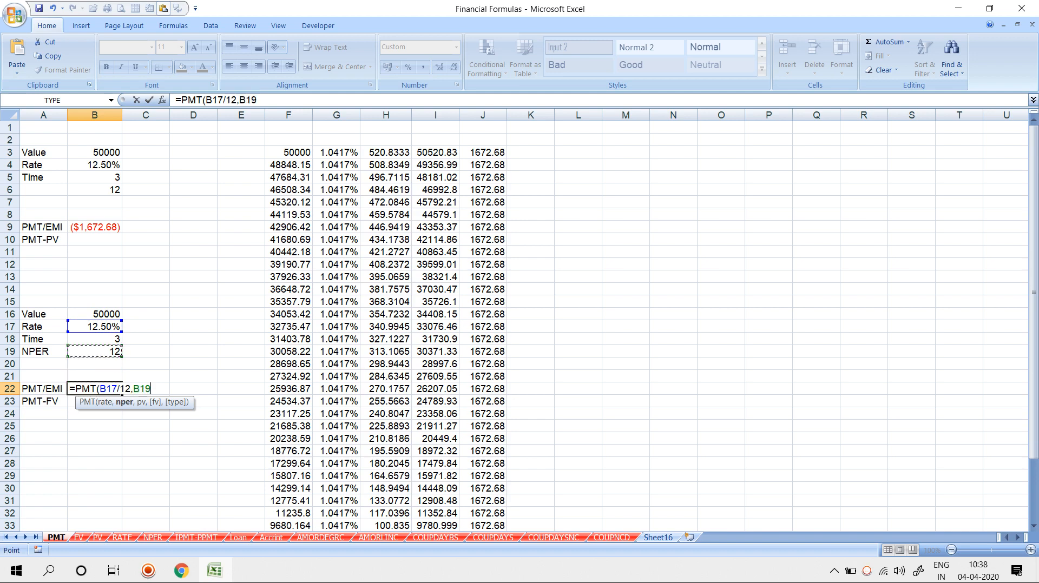
pyautogui.write('*12,')
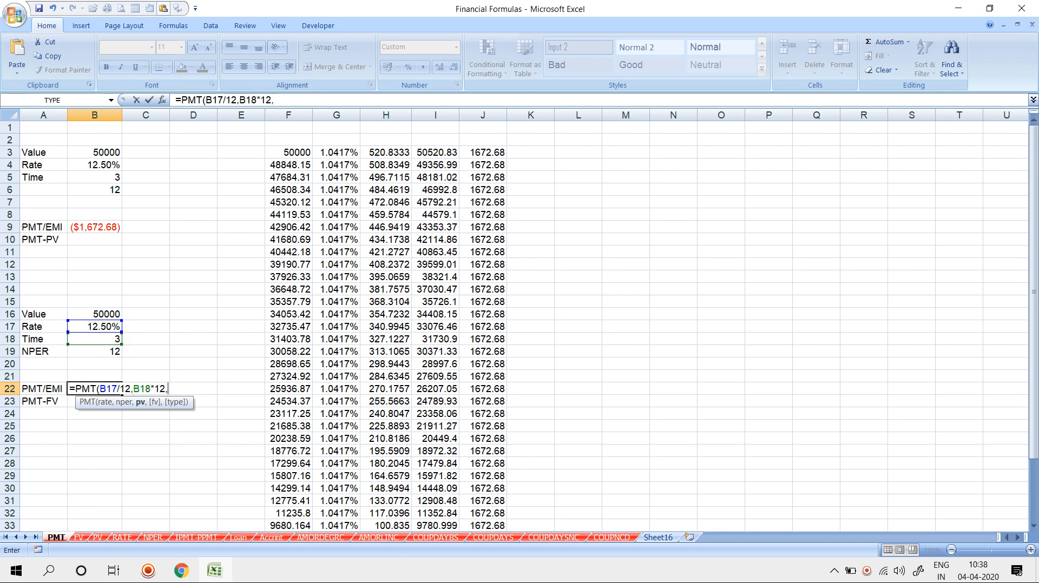
pyautogui.write(',')
pyautogui.click(94, 314)
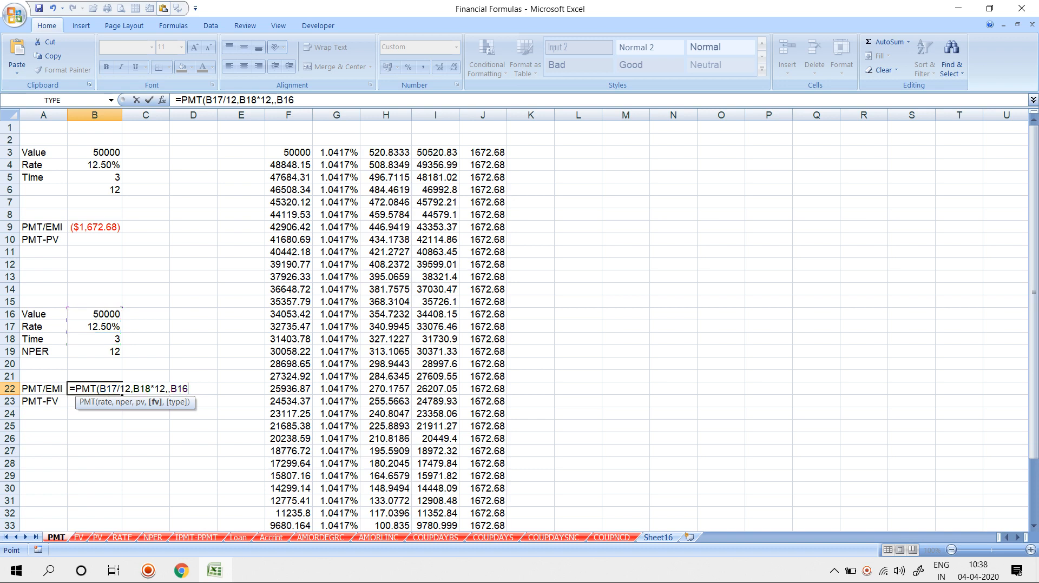
pyautogui.press('Return')
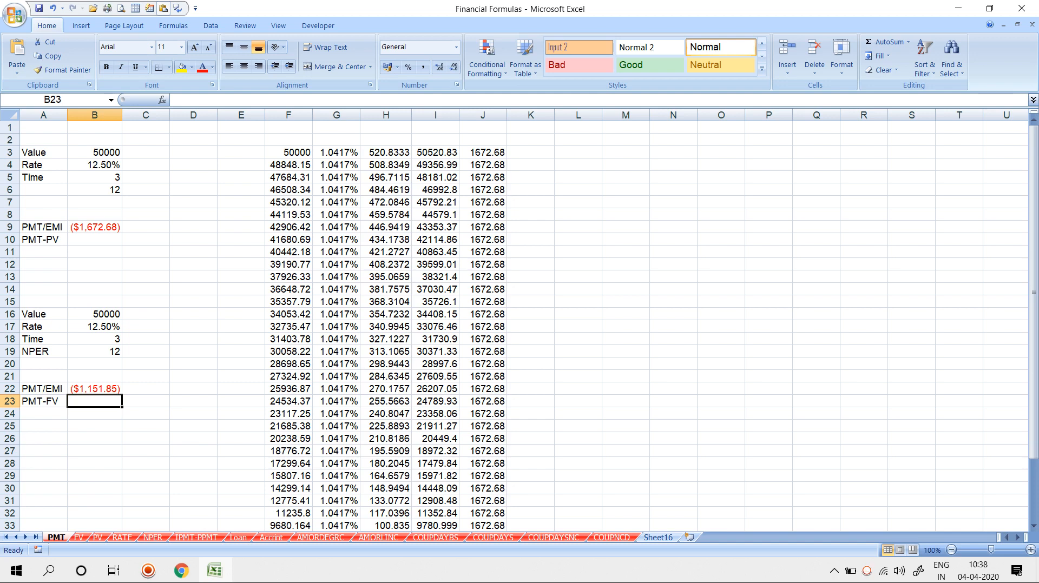
# Step: On the FV sheet, clear the FV-PMT cell B10 and enter =FV(B4/12,B5*12,B3) in it
pyautogui.click(79, 537)
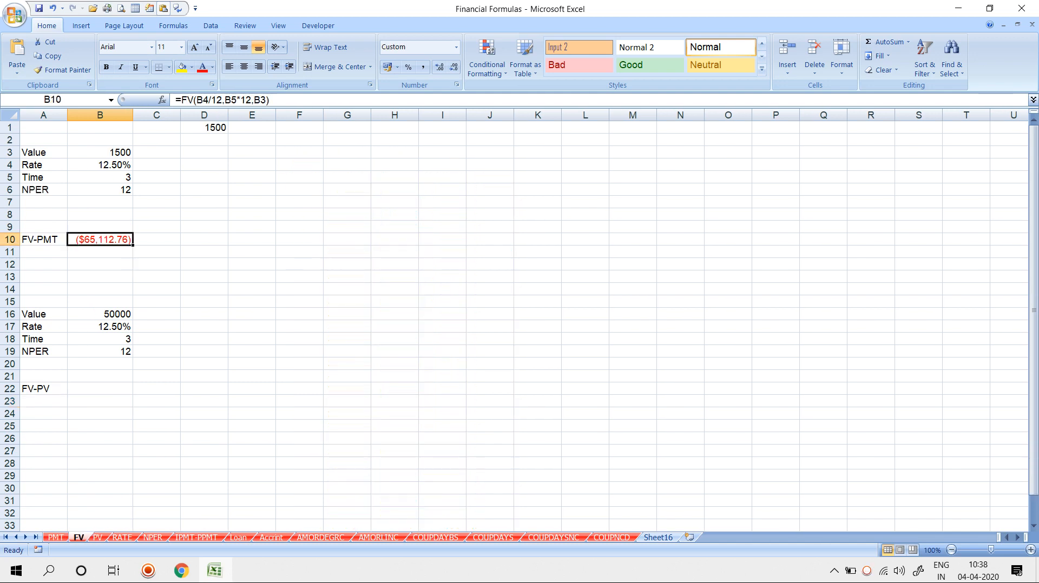
pyautogui.press('Delete')
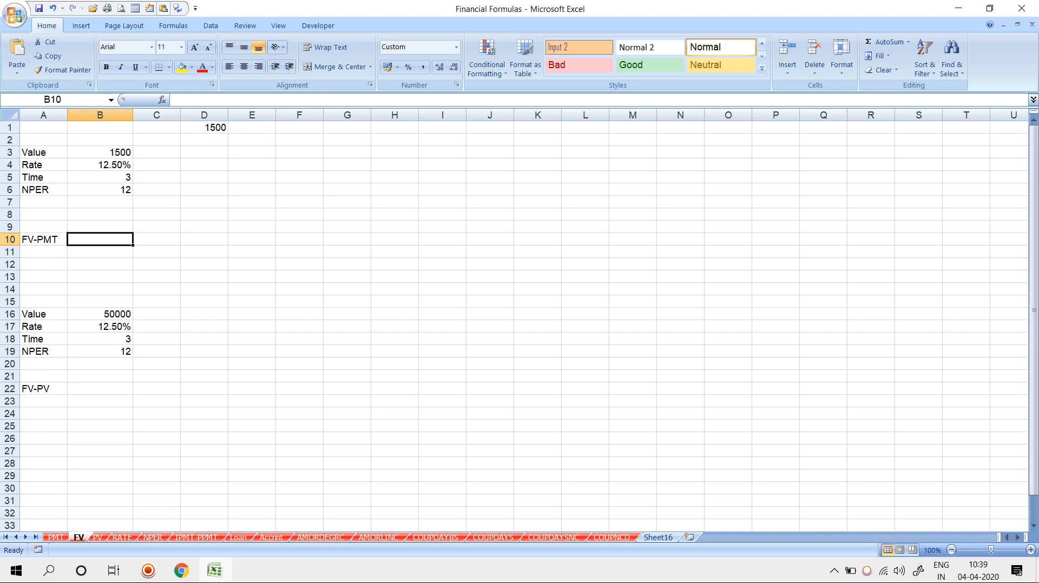
pyautogui.write('=fv')
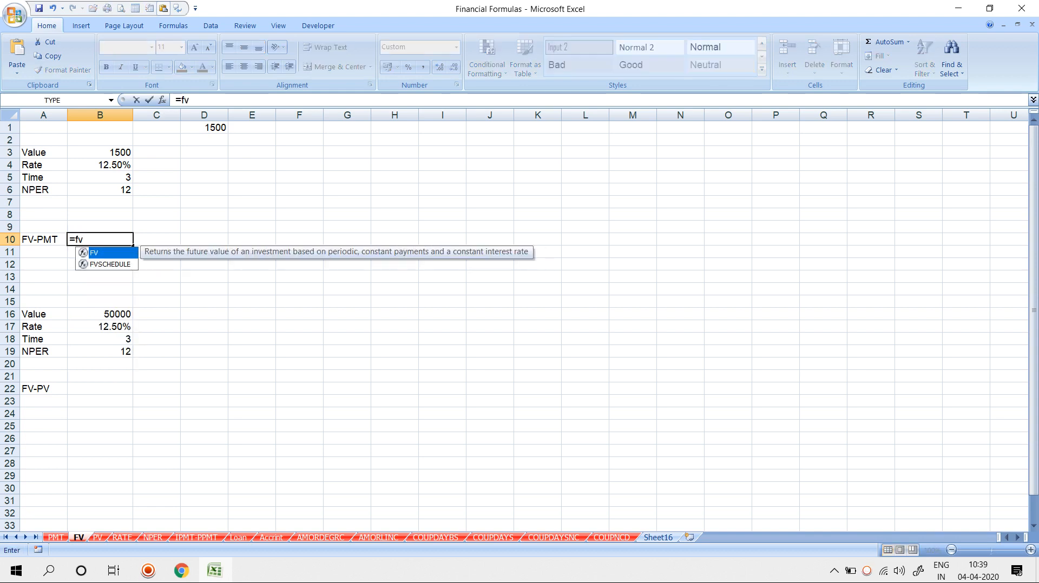
pyautogui.press('Tab')
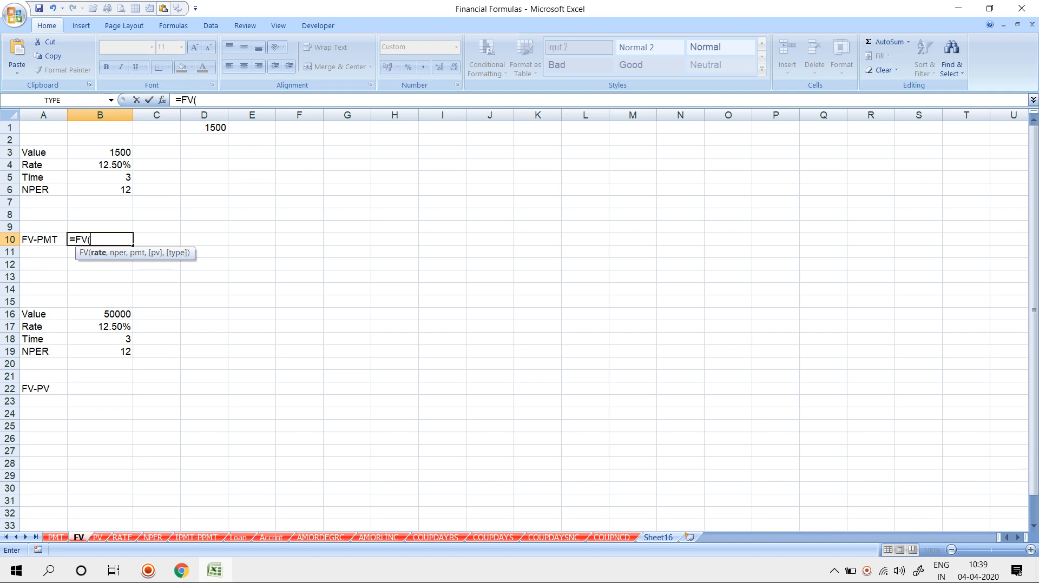
pyautogui.press('Up')
pyautogui.press('Up')
pyautogui.press('Up')
pyautogui.press('Up')
pyautogui.press('Up')
pyautogui.press('Up')
pyautogui.write('/12,')
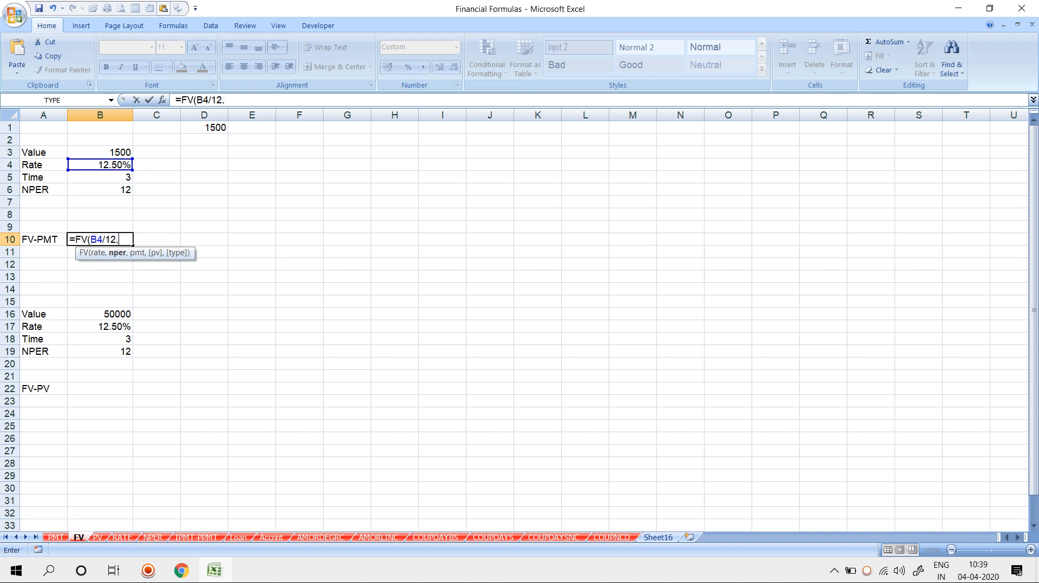
pyautogui.press('Up')
pyautogui.press('Up')
pyautogui.press('Up')
pyautogui.press('Up')
pyautogui.press('Up')
pyautogui.write('*12')
pyautogui.press('Return')
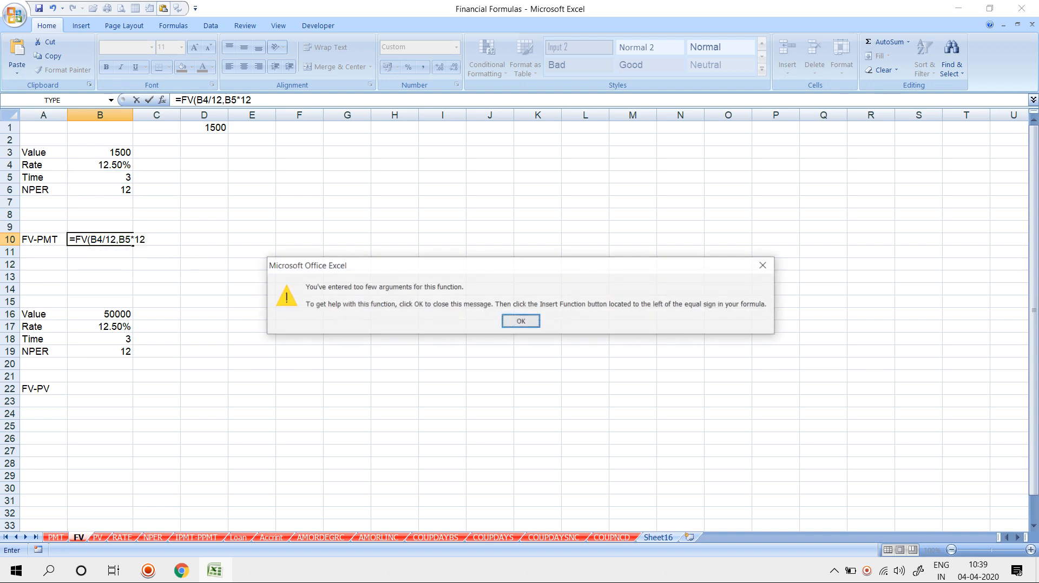
pyautogui.press('Return')
pyautogui.press('Right')
pyautogui.write(',')
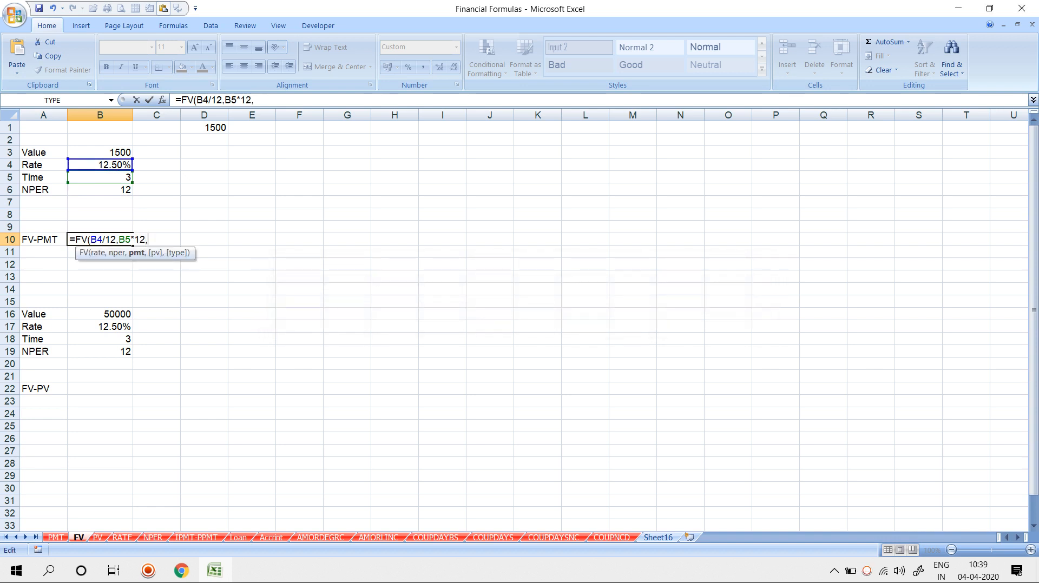
pyautogui.click(101, 153)
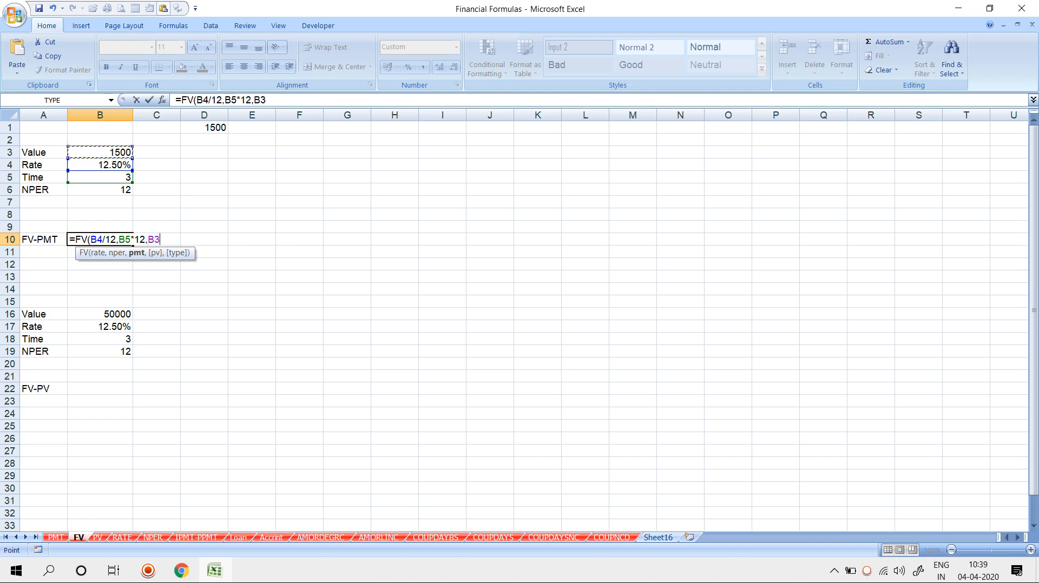
pyautogui.press('Return')
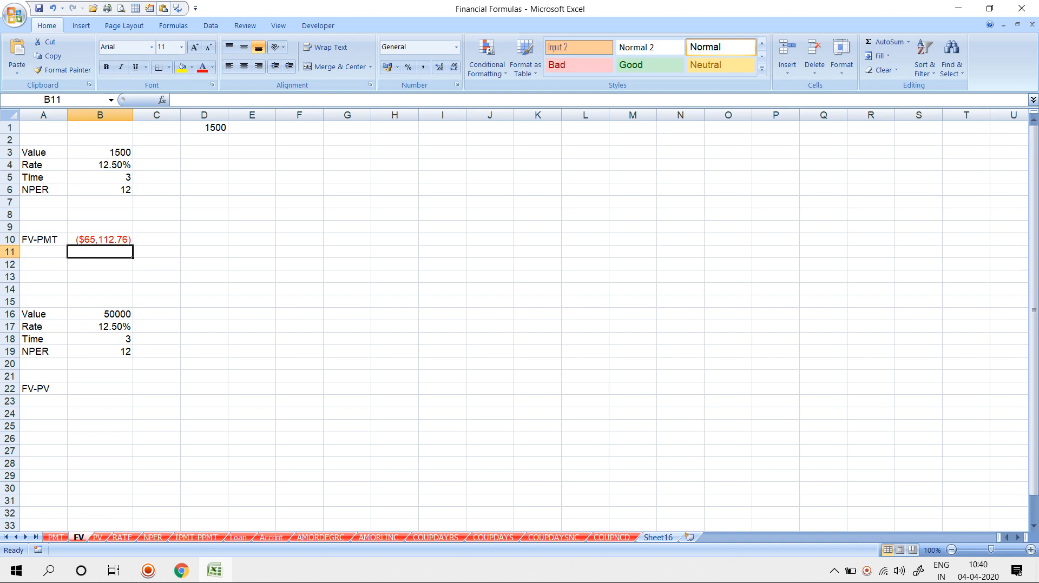
# Step: Enter =FV(B17/12,B18*12,,B16) in the FV-PV cell B22 to calculate the future value of the lump sum
pyautogui.scroll(-1, 520, 319)
pyautogui.click(100, 351)
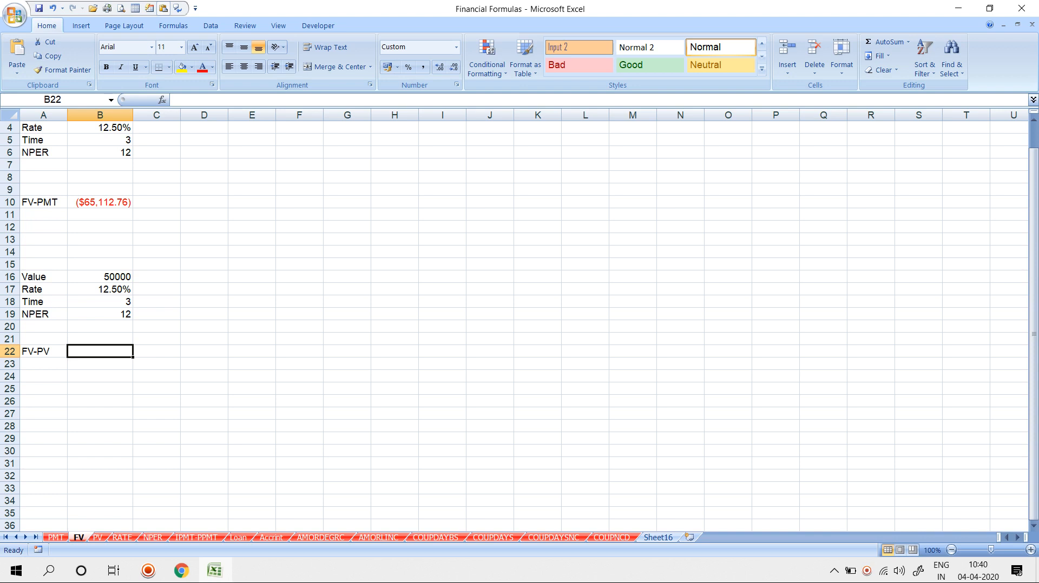
pyautogui.write('=f')
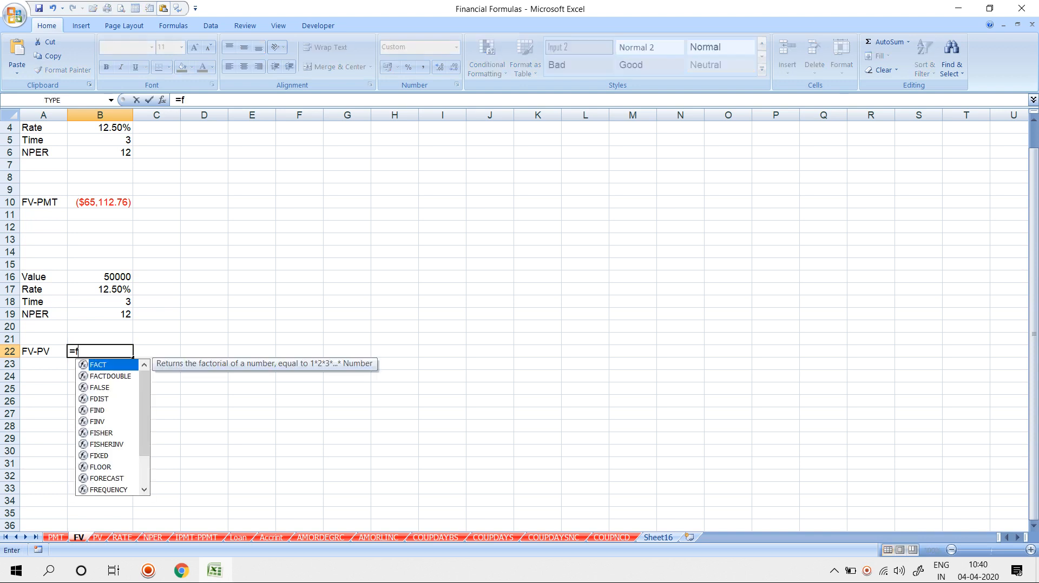
pyautogui.write('vp')
pyautogui.press('Left')
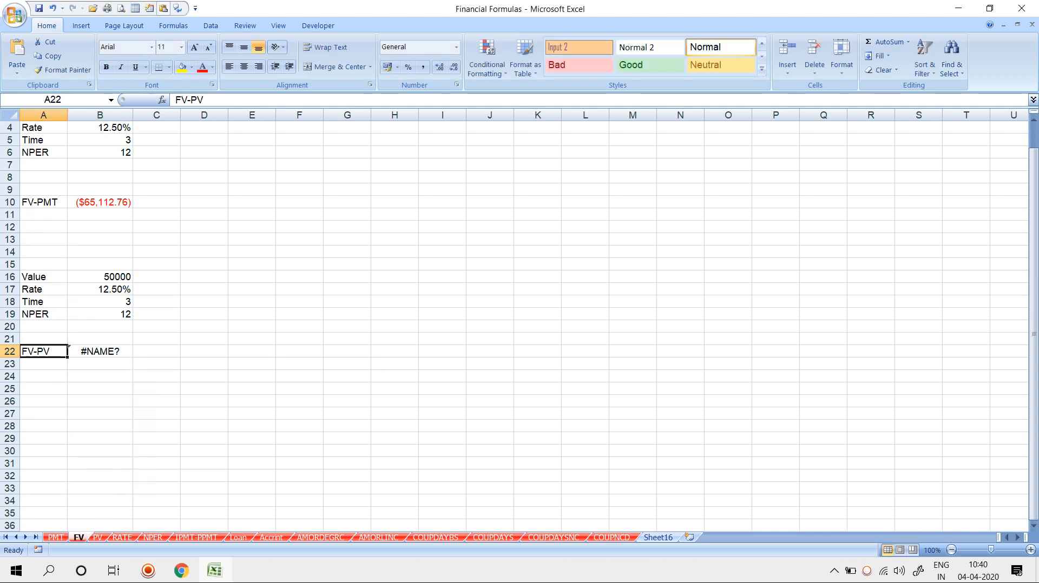
pyautogui.press('Right')
pyautogui.write('=FV(')
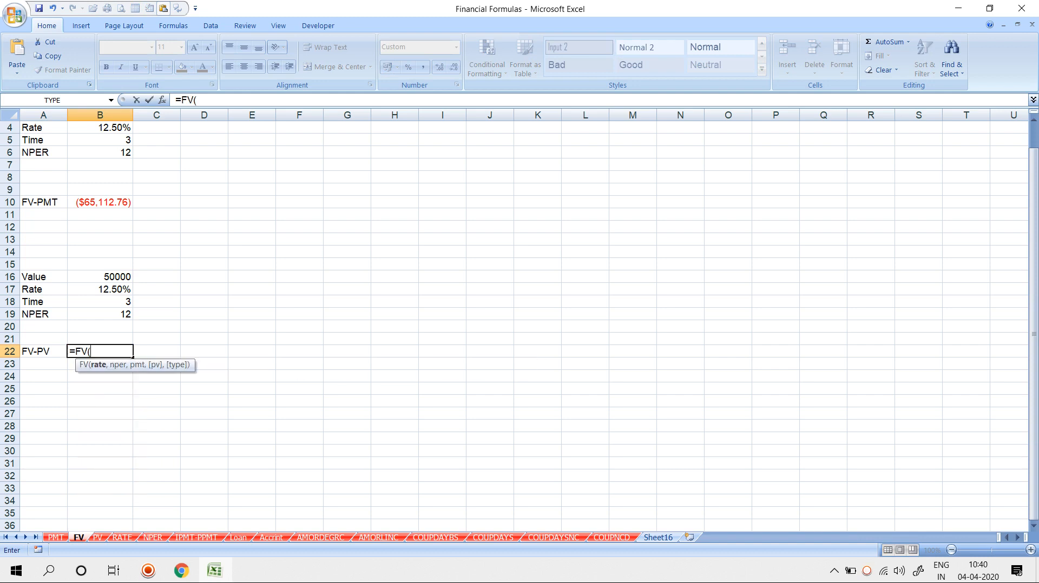
pyautogui.click(100, 290)
pyautogui.write('/12,')
pyautogui.click(100, 301)
pyautogui.write('*12,')
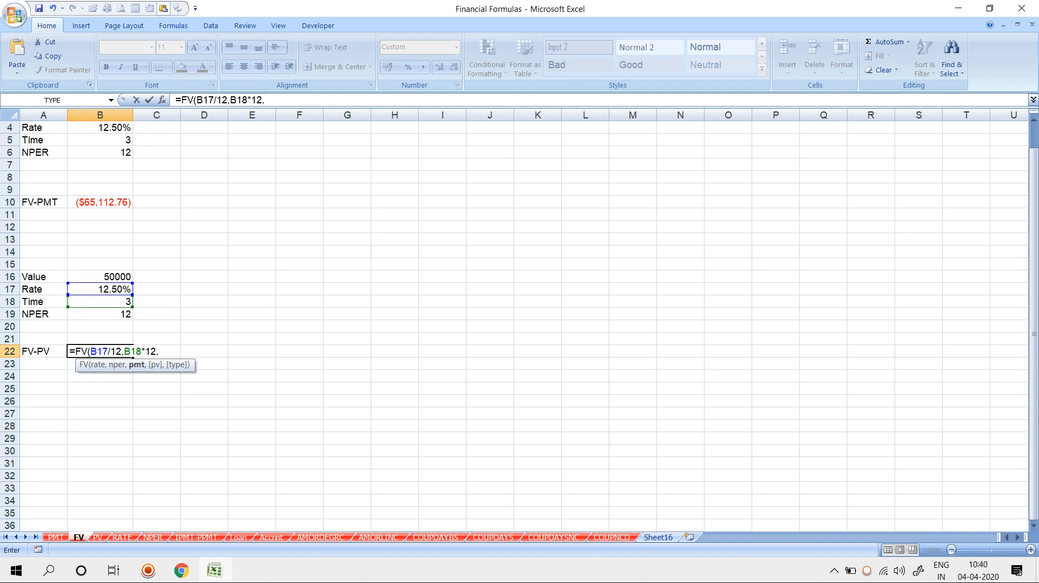
pyautogui.write(',')
pyautogui.click(100, 277)
pyautogui.press('Return')
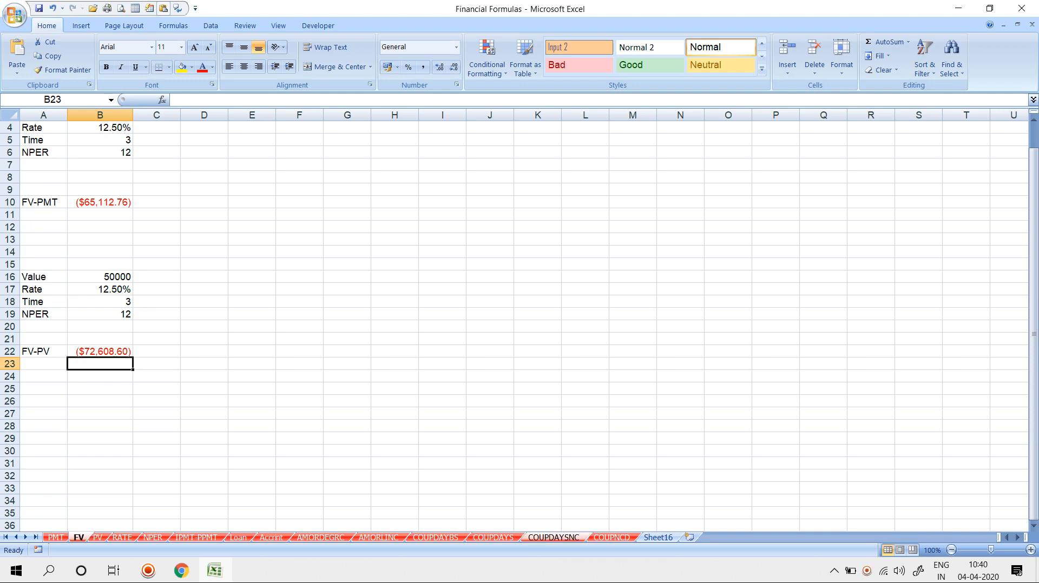
# Step: Switch to the PV sheet and clear the existing PV formula from B9
pyautogui.scroll(1, 519, 319)
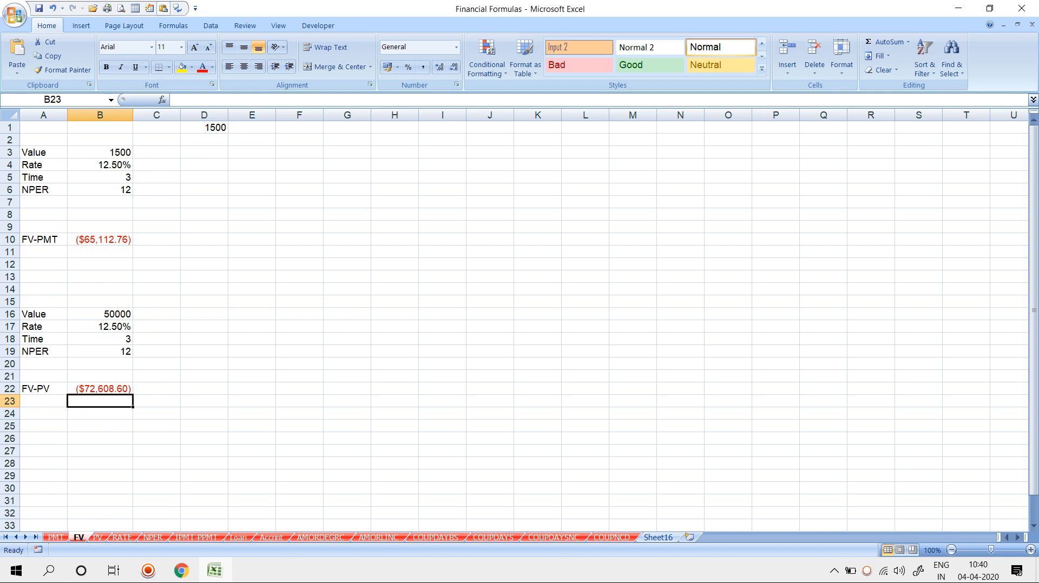
pyautogui.hotkey('ctrl', 'pagedown')
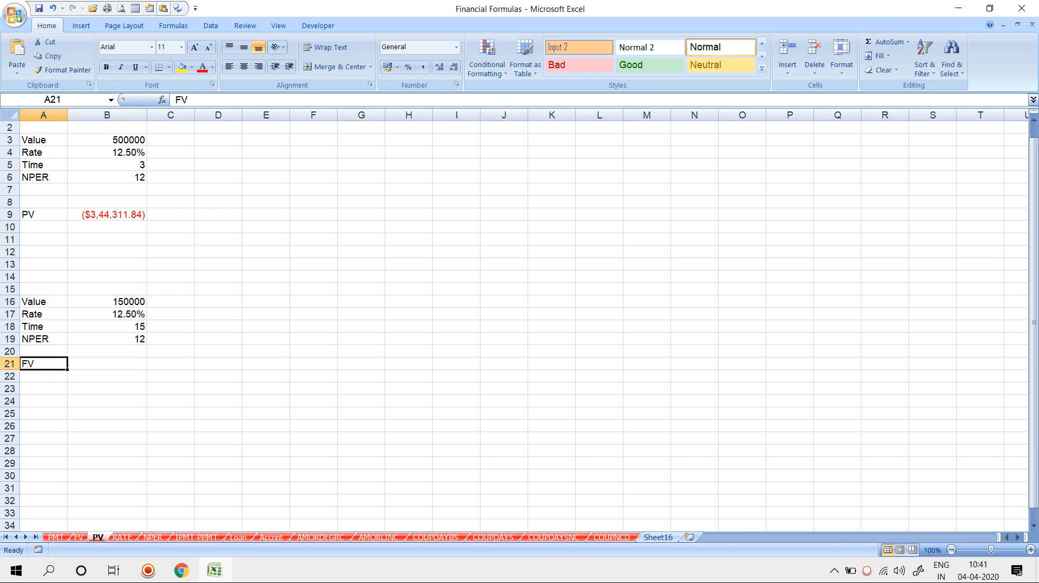
pyautogui.click(107, 227)
pyautogui.press('Up')
pyautogui.press('Delete')
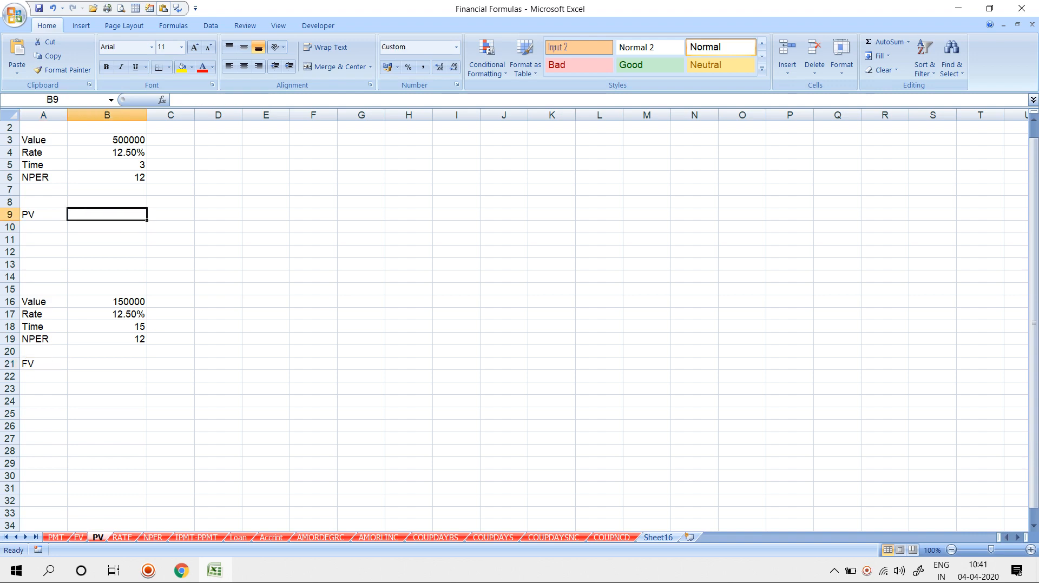
# Step: Review the value, rate and time inputs in B3:B5 of the PV sheet
pyautogui.press('Up')
pyautogui.press('Up')
pyautogui.press('Up')
pyautogui.press('Up')
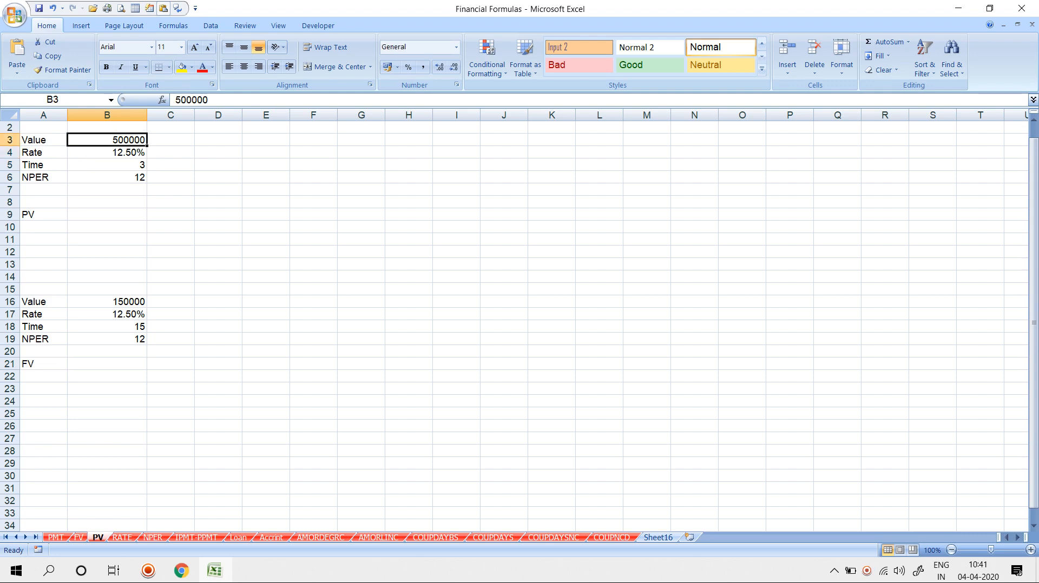
pyautogui.press('Down')
pyautogui.press('Down')
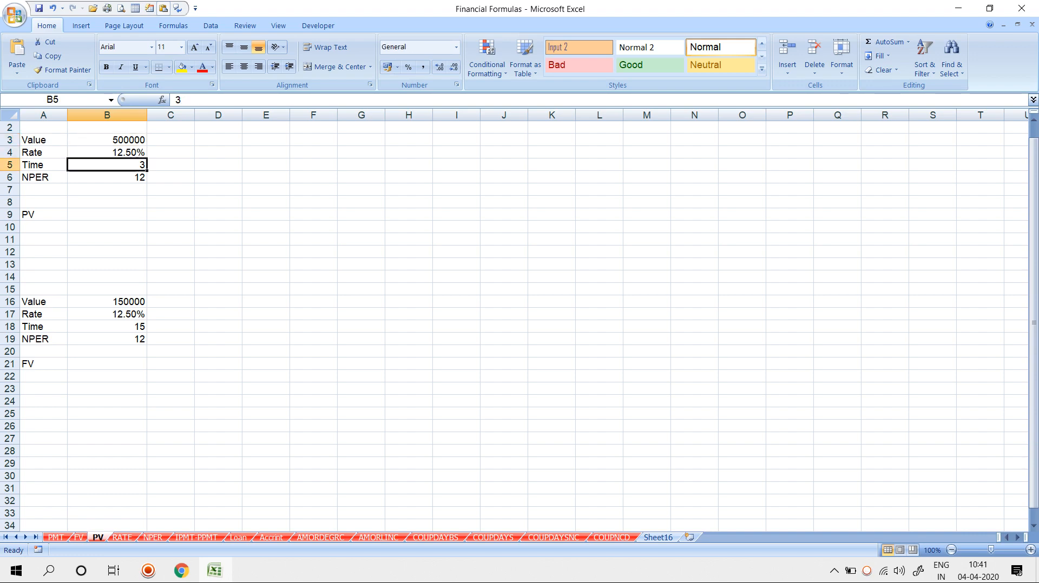
# Step: Enter =PV(B4/12,B5*12,,B3) in the PV cell B9 to calculate the present value of the future amount
pyautogui.press('Down')
pyautogui.press('Down')
pyautogui.press('Down')
pyautogui.press('Down')
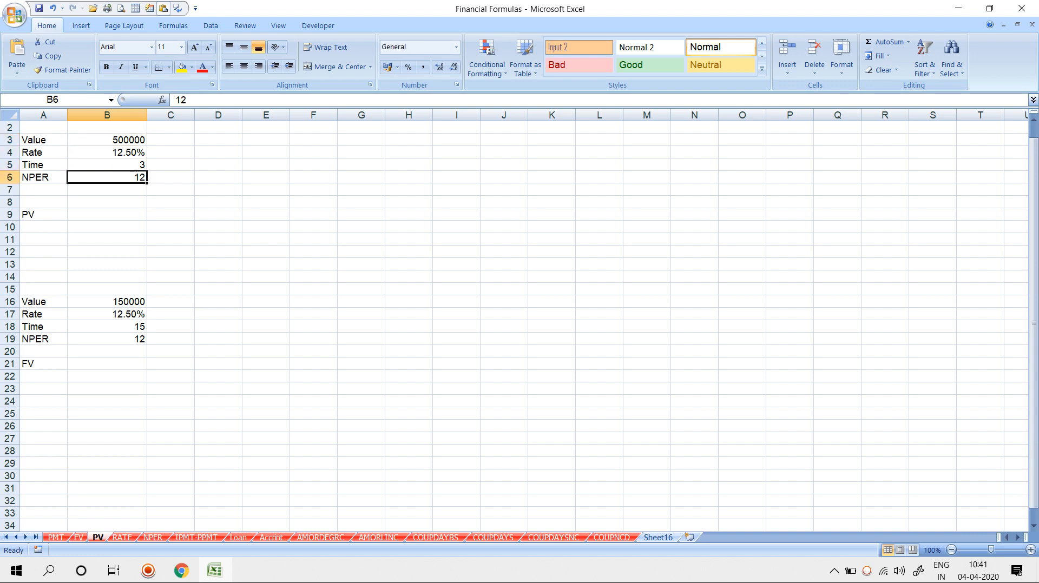
pyautogui.write('=')
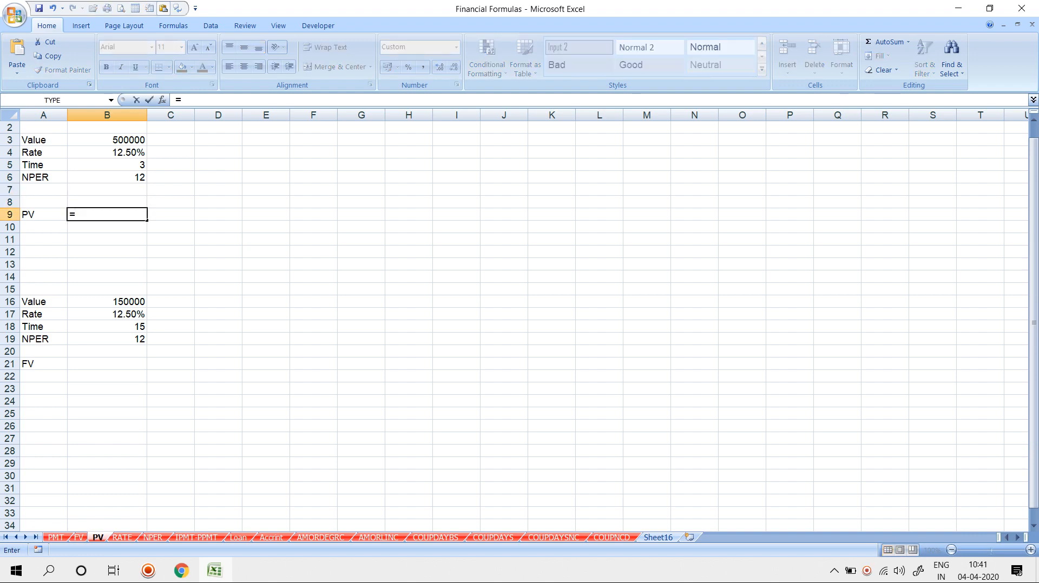
pyautogui.write('PV(')
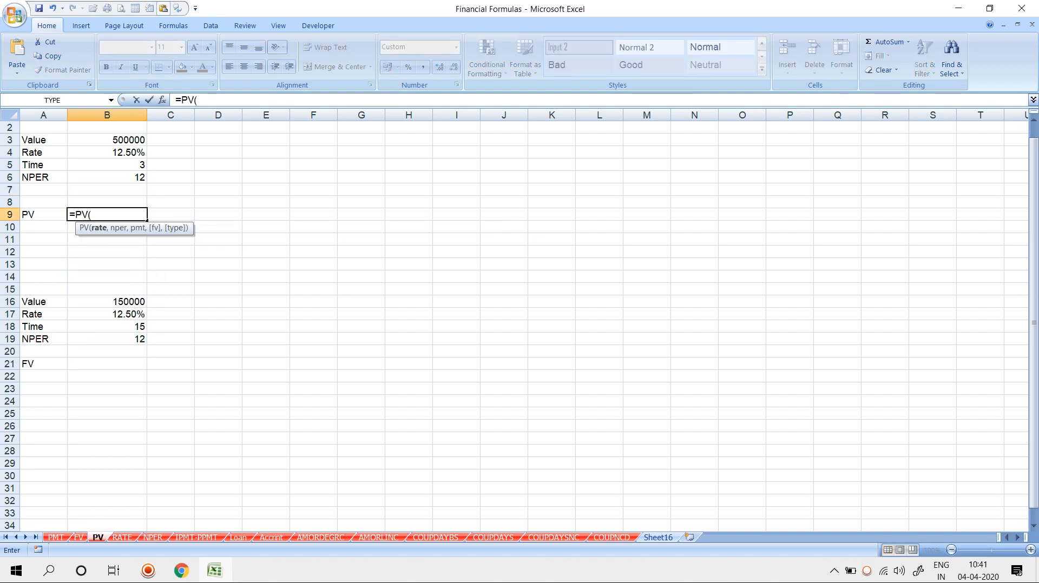
pyautogui.click(107, 152)
pyautogui.write('/1')
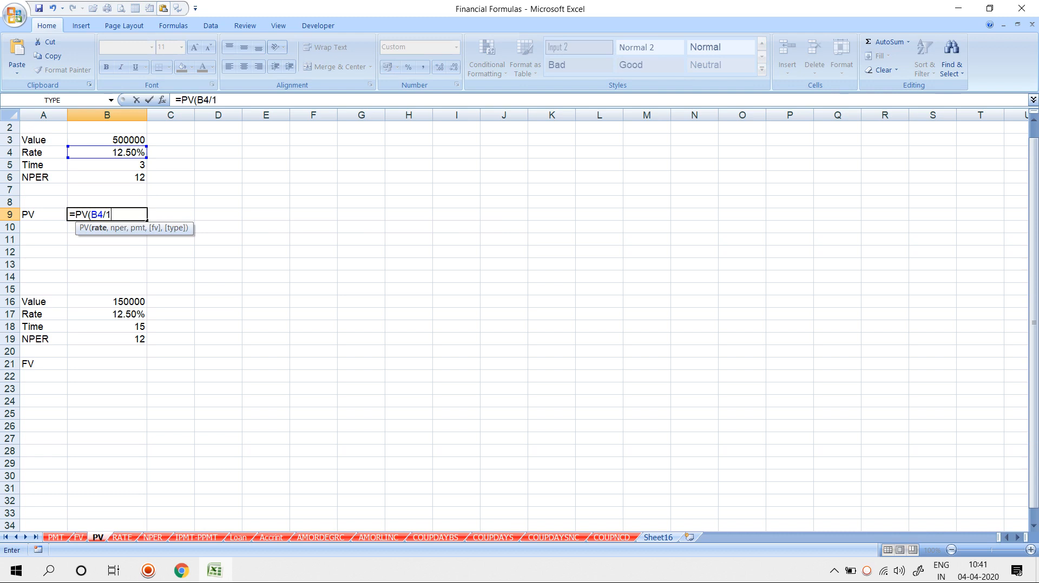
pyautogui.write('2,')
pyautogui.click(106, 165)
pyautogui.write('*12,')
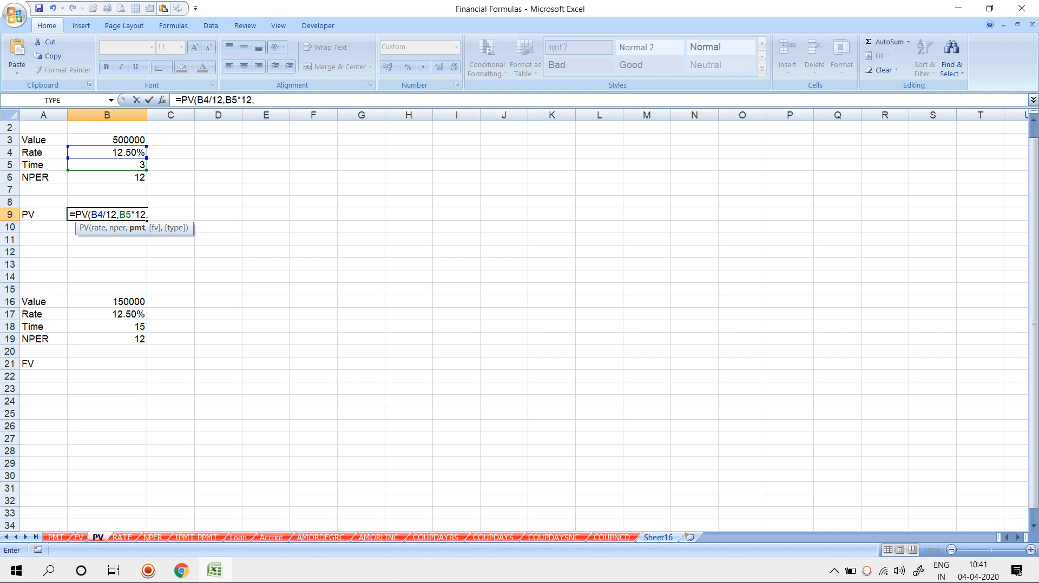
pyautogui.write(',')
pyautogui.write('B3')
pyautogui.press('Return')
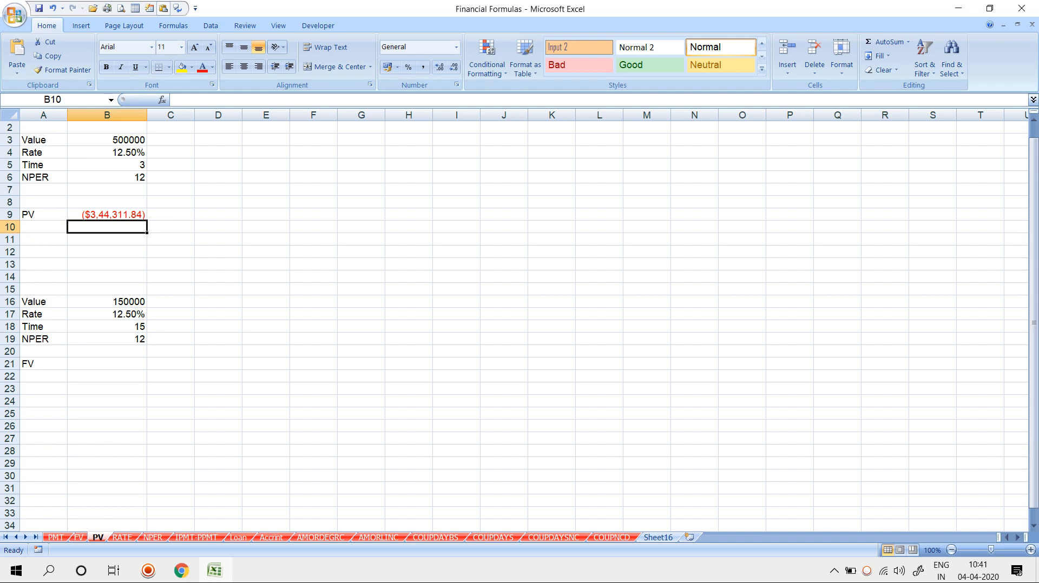
# Step: Change the second example's value in B16 to 1500000
pyautogui.click(108, 314)
pyautogui.press('Up')
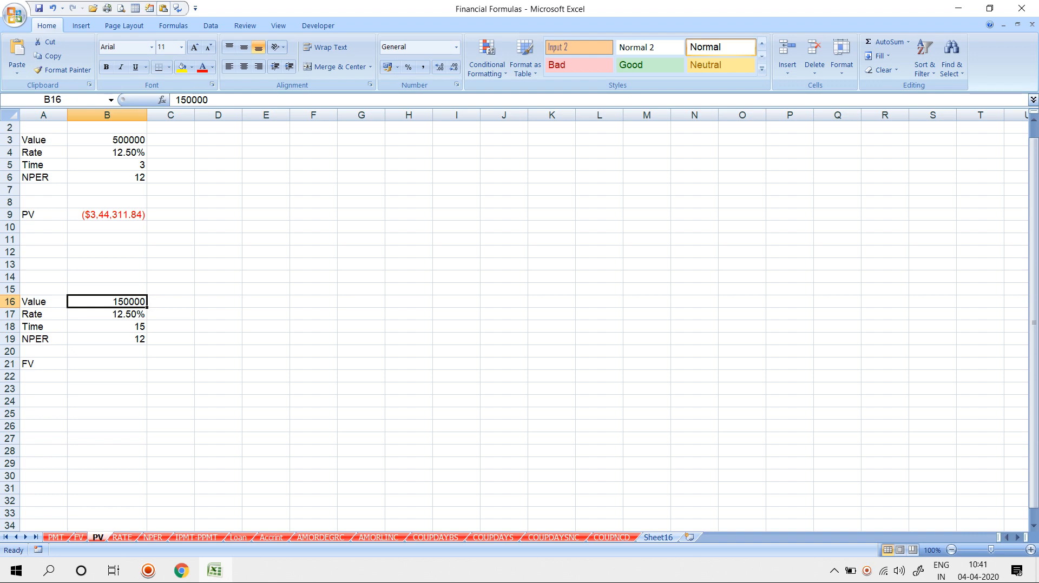
pyautogui.doubleClick(128, 301)
pyautogui.write('0')
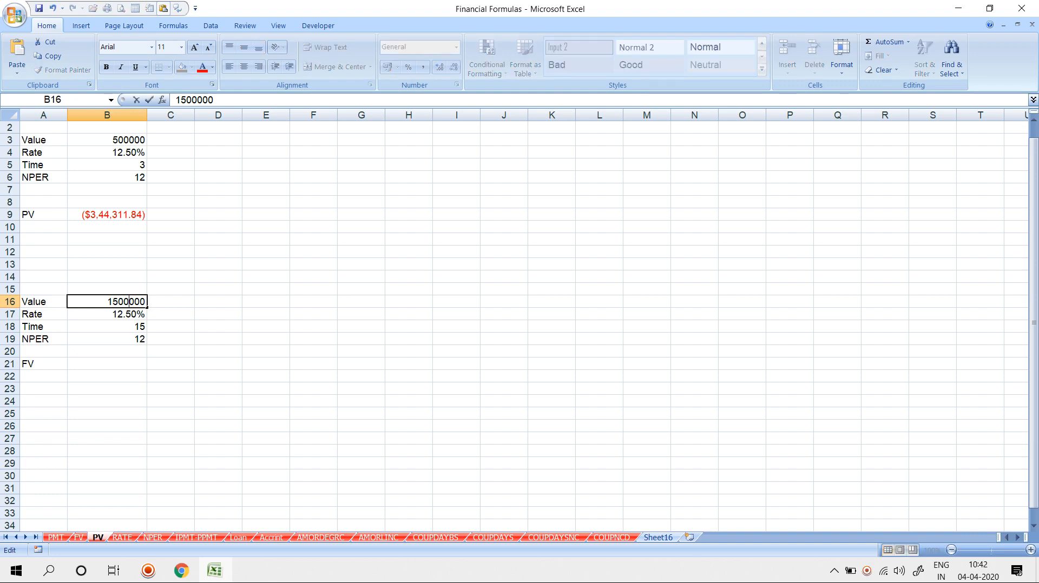
pyautogui.press('Return')
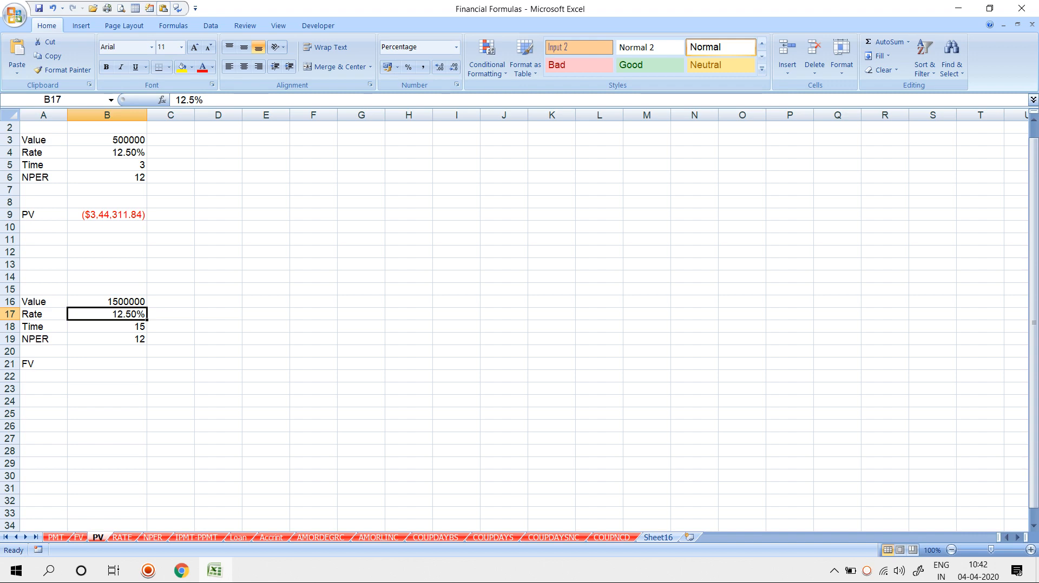
# Step: Replace the label in A21 with PV
pyautogui.click(43, 365)
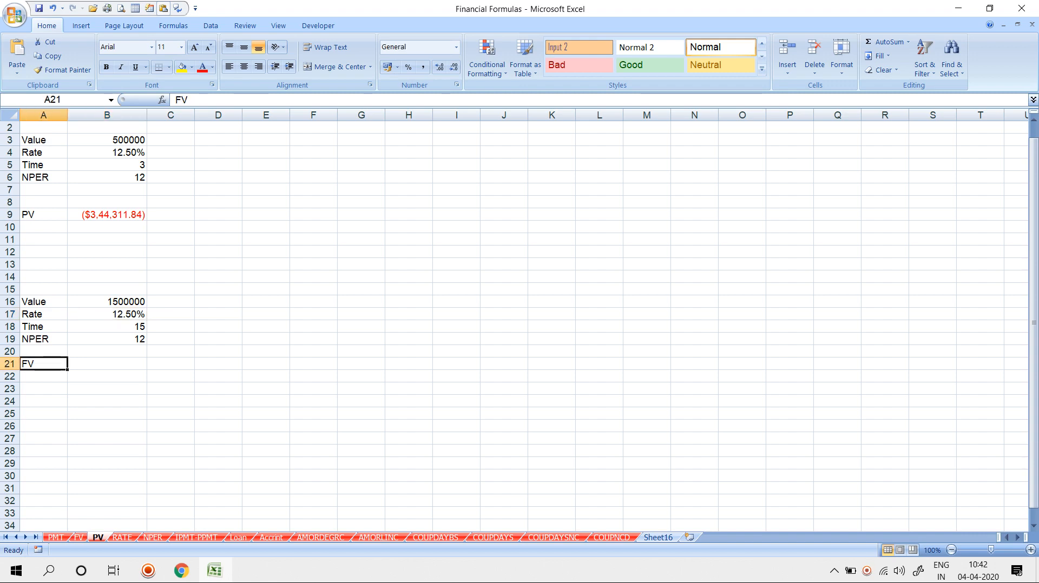
pyautogui.write('PV')
pyautogui.press('Return')
# Step: Enter =PV(B17/12,B18*12,,B16) in B21 to calculate the present value for the second example
pyautogui.press('Up')
pyautogui.press('Right')
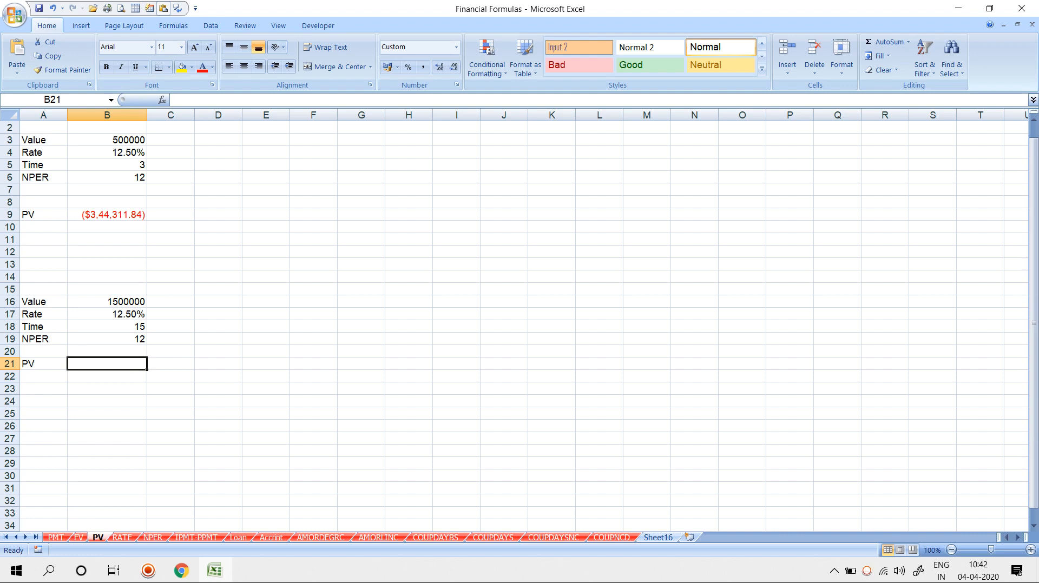
pyautogui.write('=')
pyautogui.press('BackSpace')
pyautogui.write('=PV(')
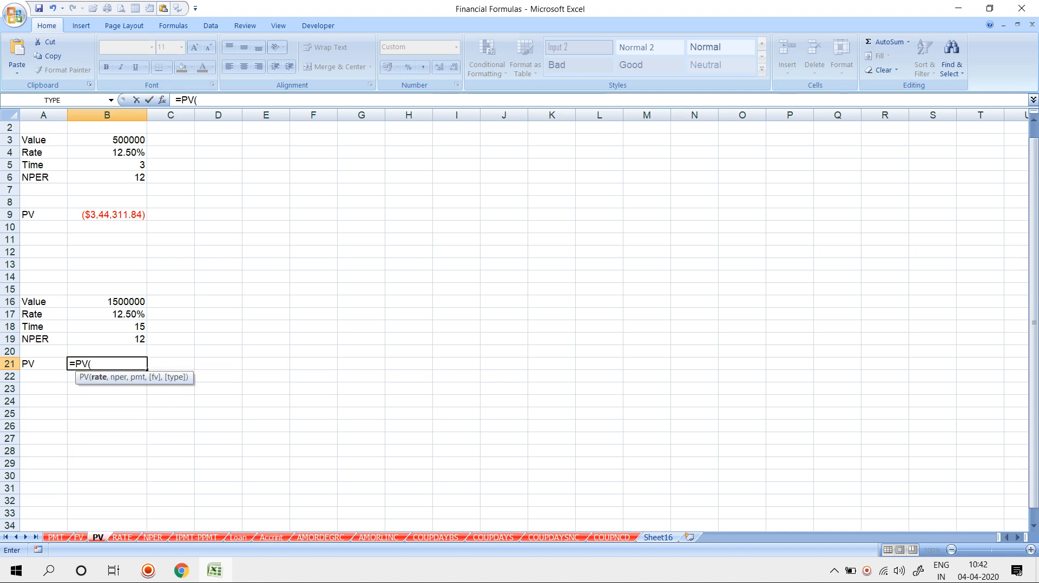
pyautogui.press('Up')
pyautogui.press('Up')
pyautogui.press('Up')
pyautogui.press('Up')
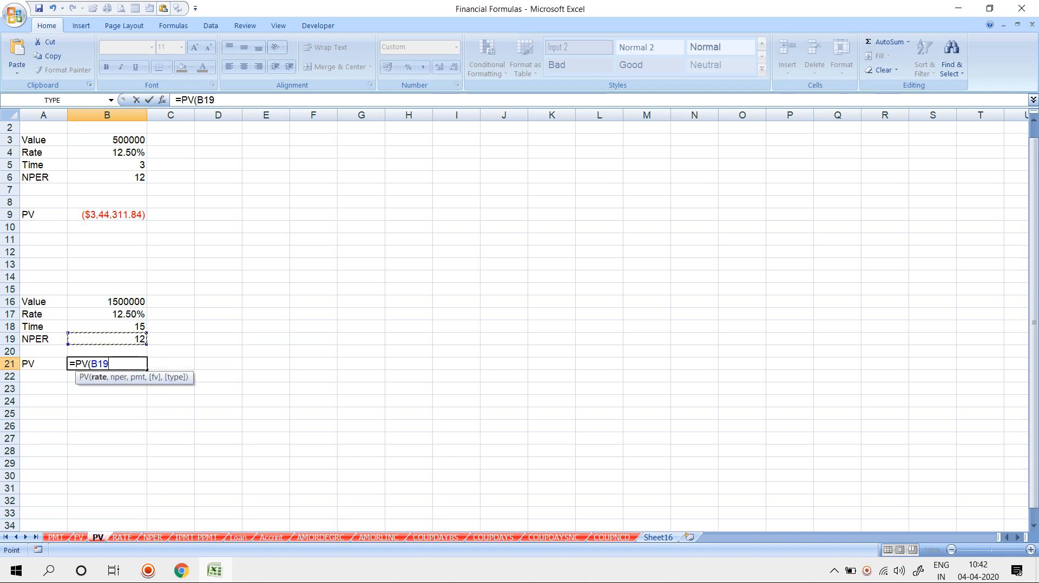
pyautogui.write('/')
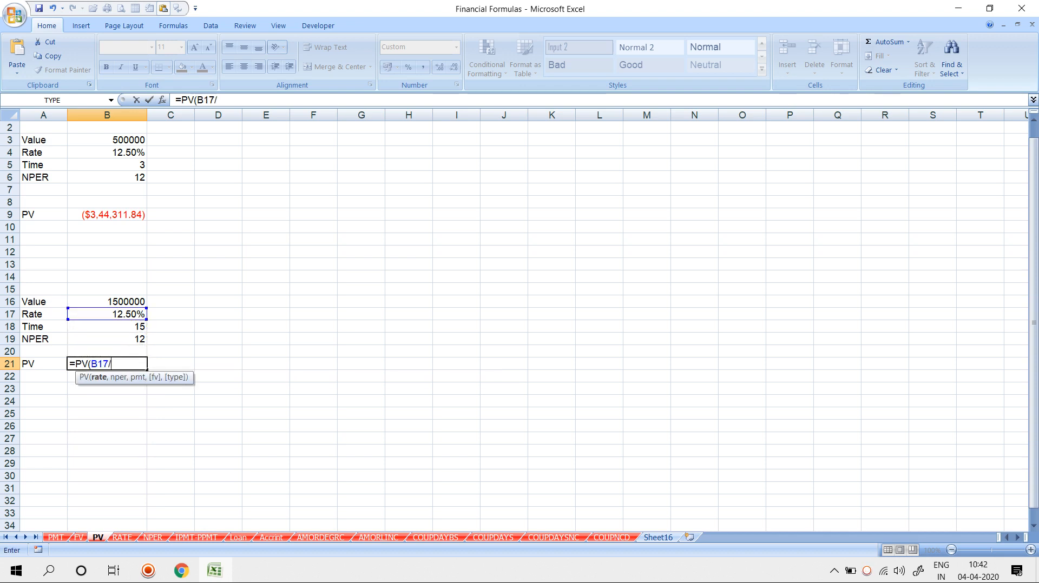
pyautogui.write('12,')
pyautogui.press('Up')
pyautogui.press('Up')
pyautogui.press('Up')
pyautogui.write('*12,,')
pyautogui.press('Up')
pyautogui.press('Up')
pyautogui.press('Up')
pyautogui.press('Up')
pyautogui.press('Up')
pyautogui.press('Return')
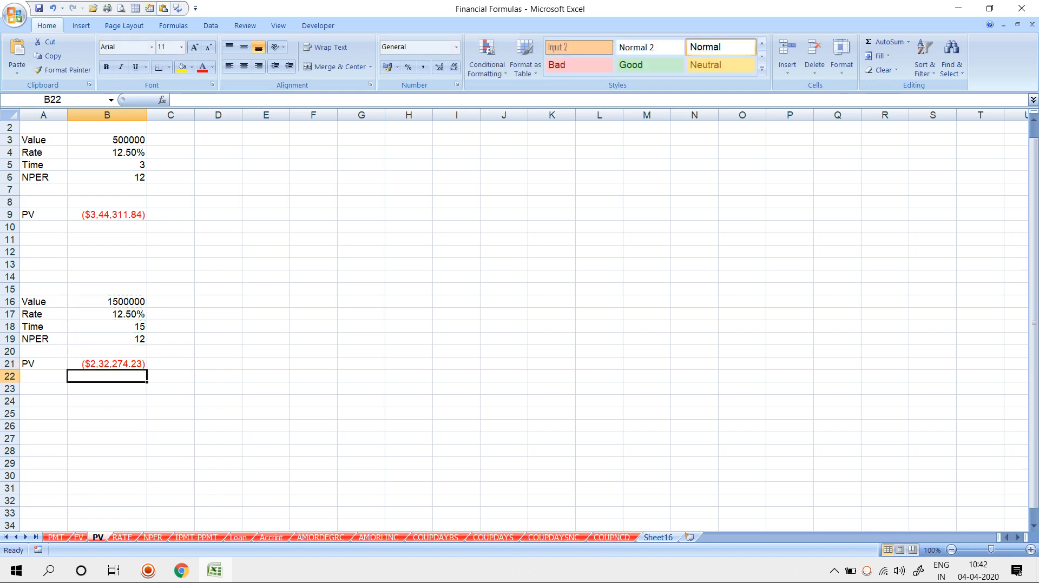
# Step: Enter a payment amount of 5500 in C17, beside the second example's rate
pyautogui.press('Up')
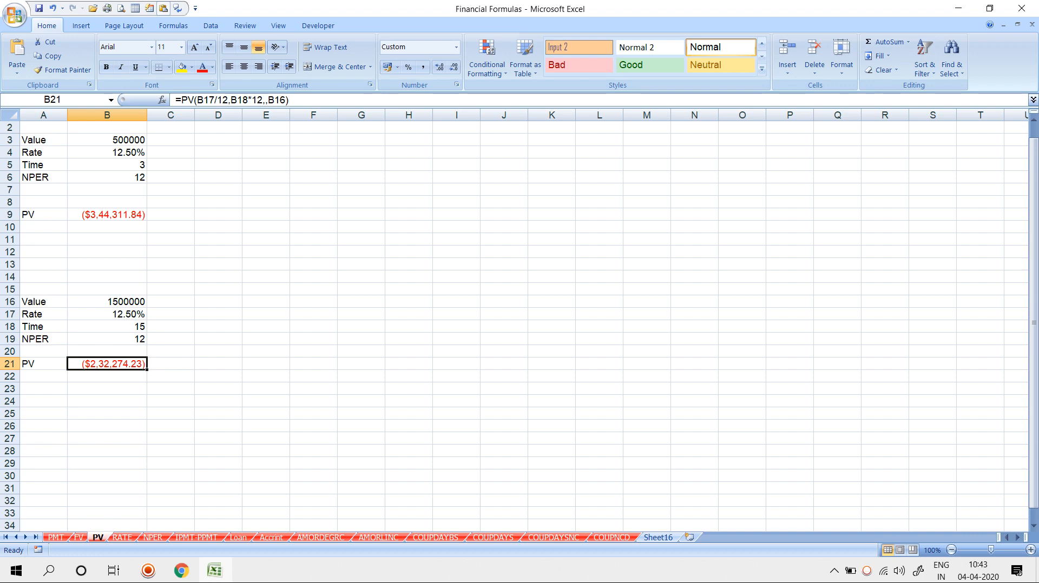
pyautogui.press('Up')
pyautogui.press('Up')
pyautogui.press('Up')
pyautogui.press('Up')
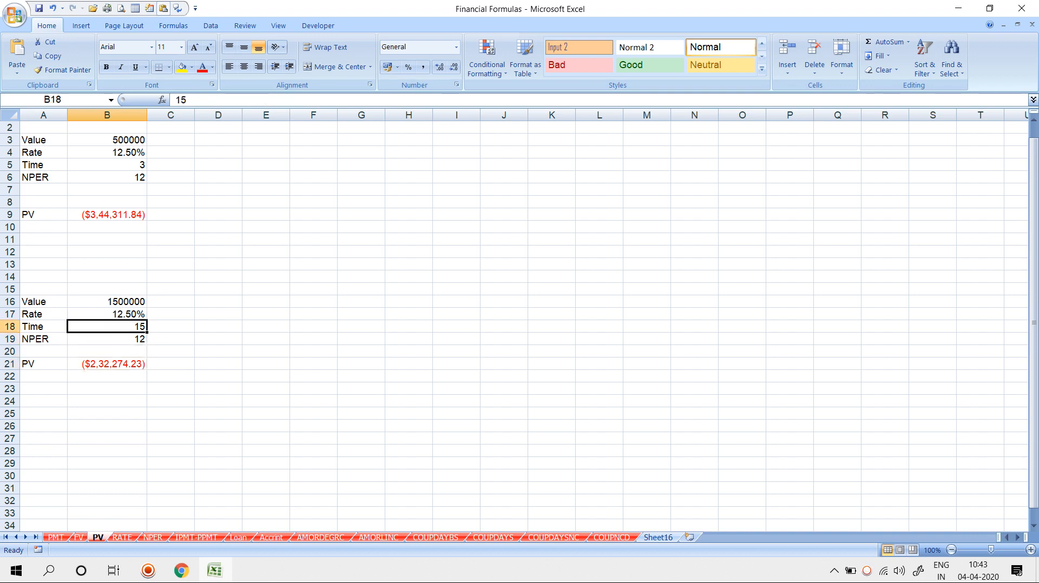
pyautogui.press('Right')
pyautogui.write('15')
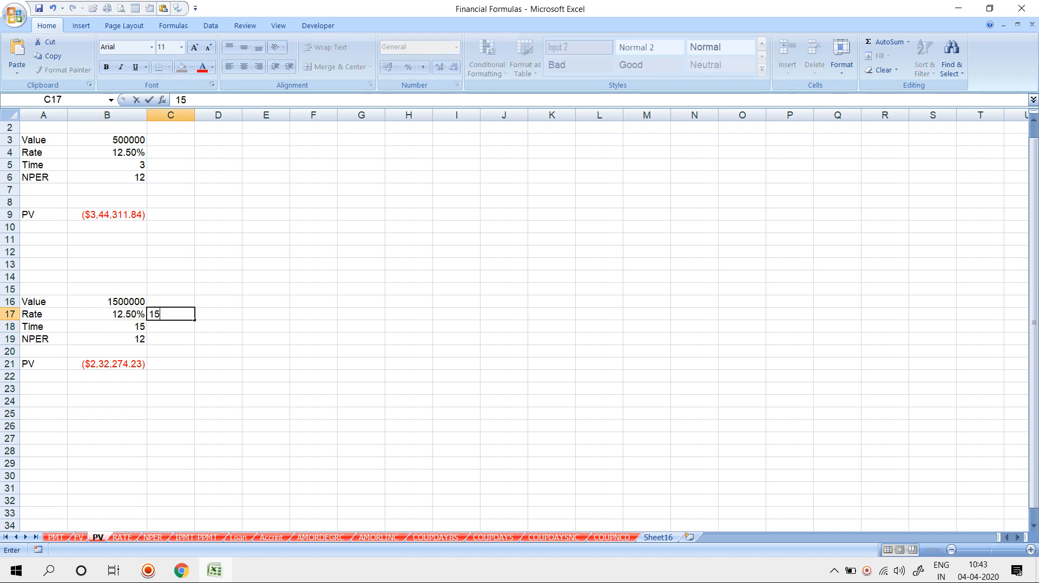
pyautogui.press('Escape')
pyautogui.write('2')
pyautogui.press('Escape')
pyautogui.write('5500')
pyautogui.press('Return')
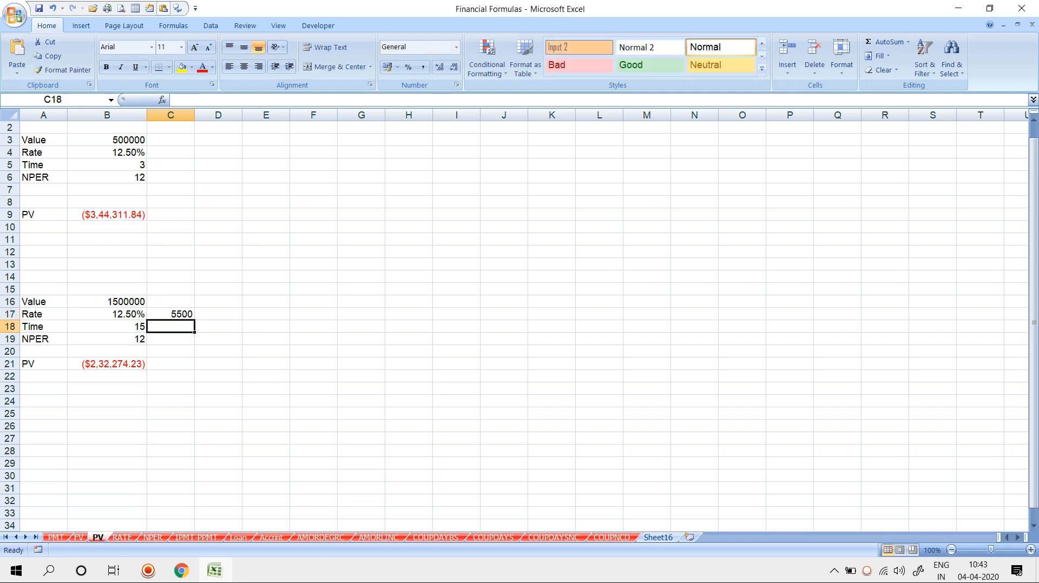
# Step: Enter =PV(B17/12,B18*12,C17) in C21 to calculate the present value of the regular payments
pyautogui.press('Up')
pyautogui.press('Up')
pyautogui.press('Left')
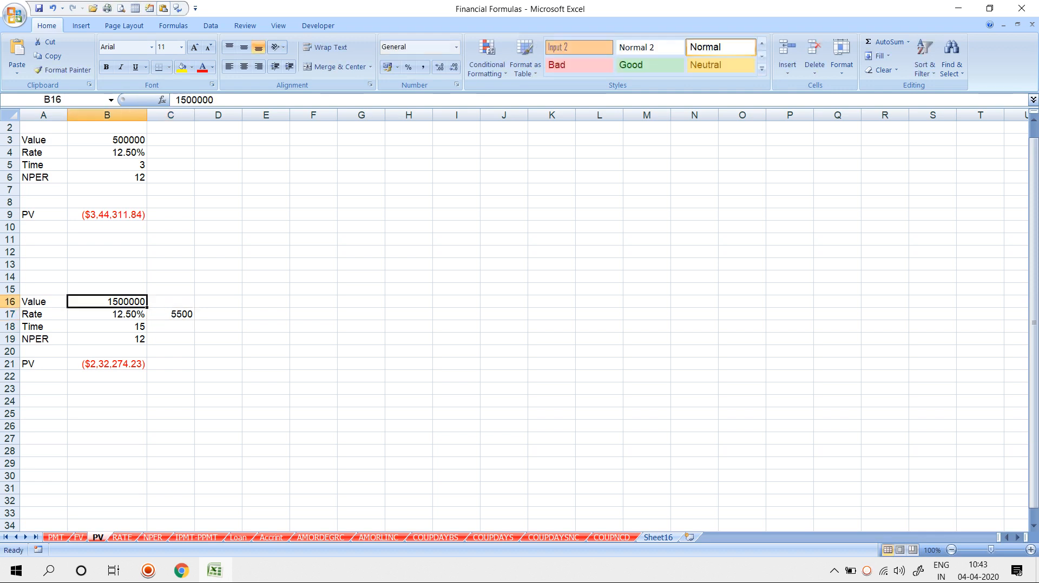
pyautogui.press('Down')
pyautogui.press('Down')
pyautogui.press('Down')
pyautogui.press('Down')
pyautogui.press('Down')
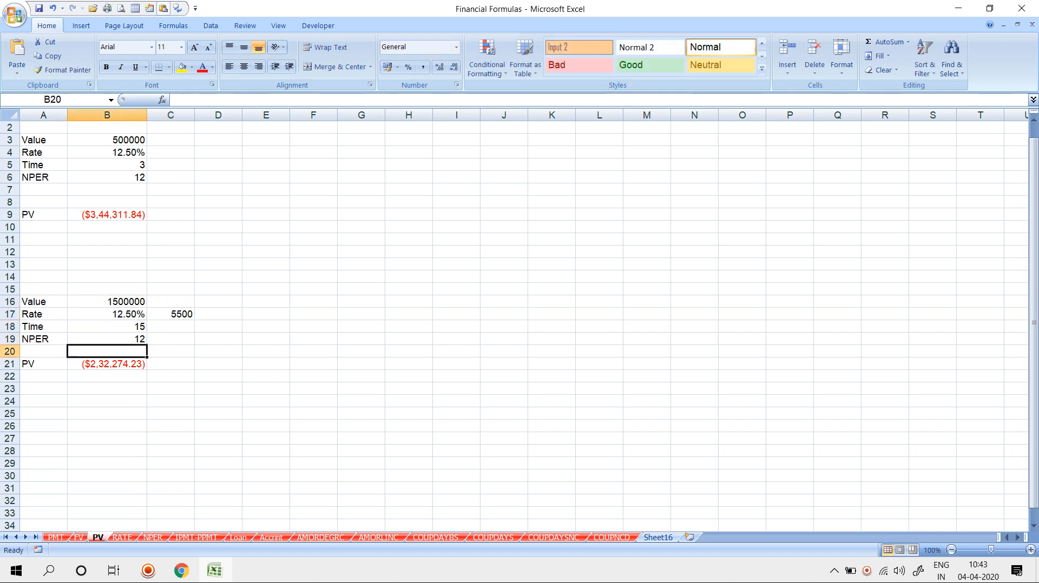
pyautogui.press('Right')
pyautogui.write('=')
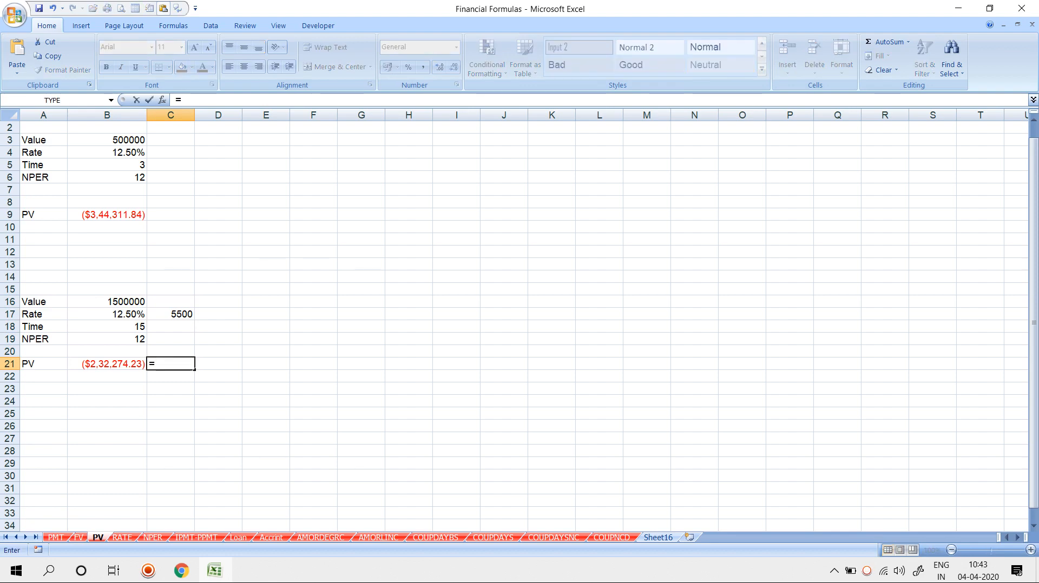
pyautogui.write('PV(')
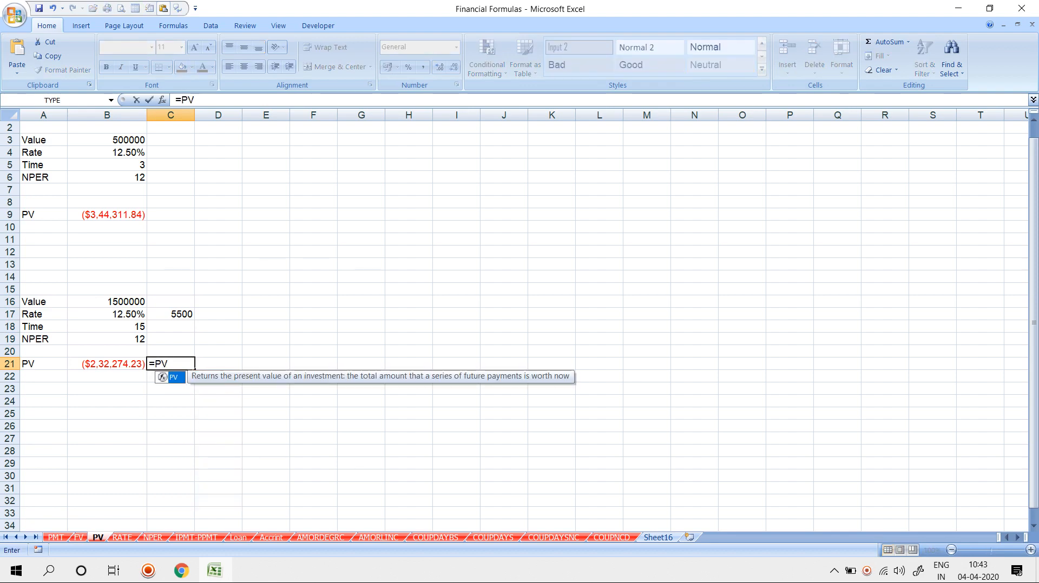
pyautogui.press('Up')
pyautogui.press('Up')
pyautogui.press('Up')
pyautogui.press('Up')
pyautogui.press('Left')
pyautogui.write('/12,')
pyautogui.press('Up')
pyautogui.press('Up')
pyautogui.press('Left')
pyautogui.press('Up')
pyautogui.write('*12,')
pyautogui.press('Up')
pyautogui.press('Up')
pyautogui.press('Up')
pyautogui.press('Up')
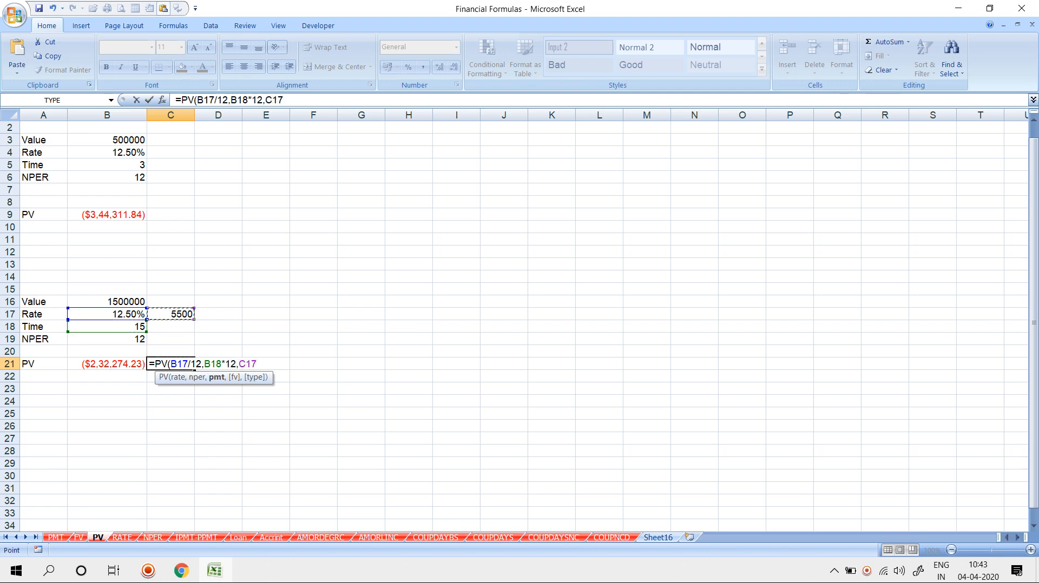
pyautogui.press('Return')
# Step: Add B16 as the future value argument in C21 so the formula reads =PV(B17/12,B18*12,C17,B16)
pyautogui.press('Up')
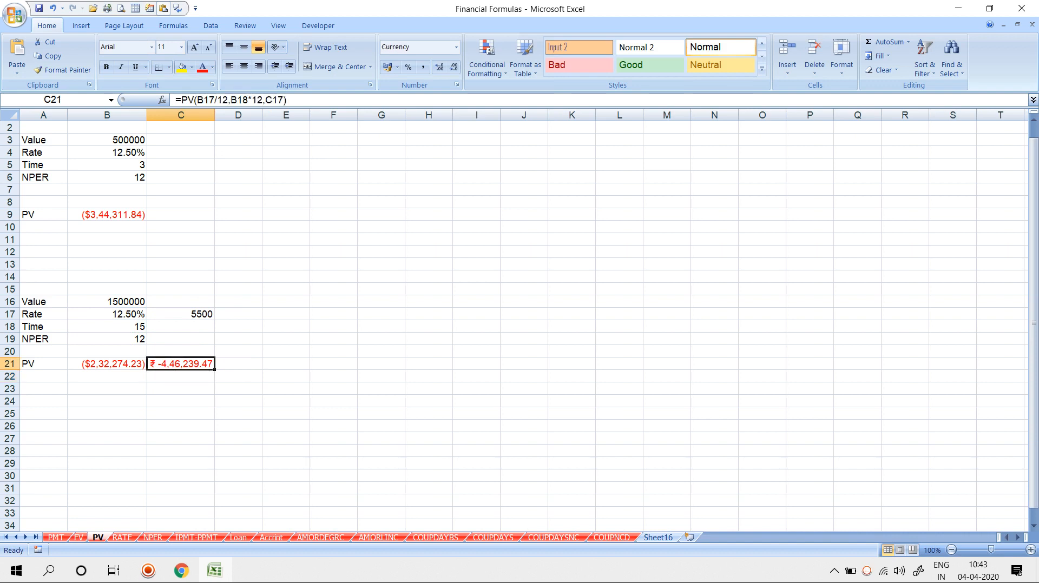
pyautogui.press('F2')
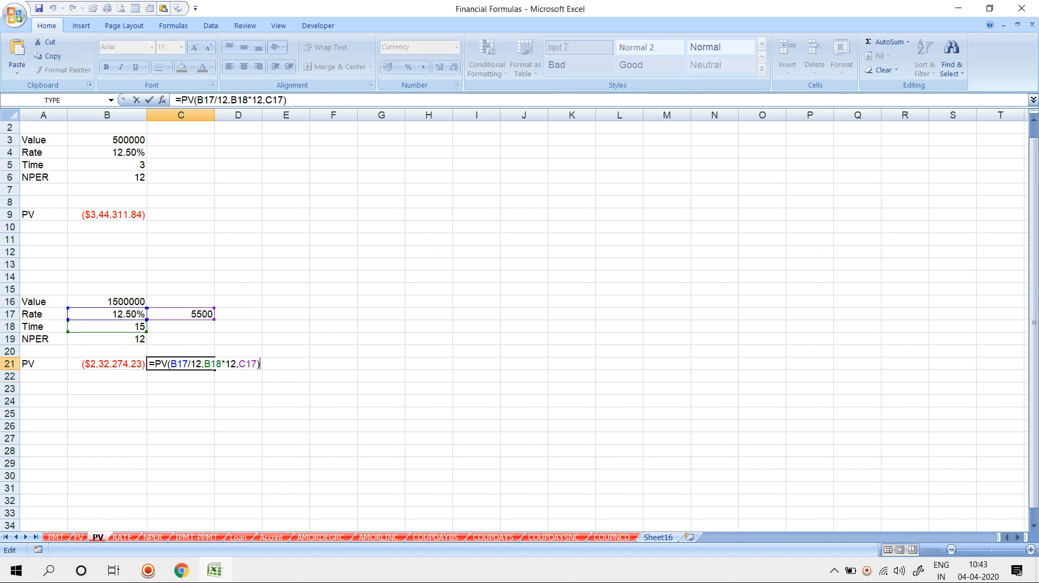
pyautogui.press('BackSpace')
pyautogui.write(',')
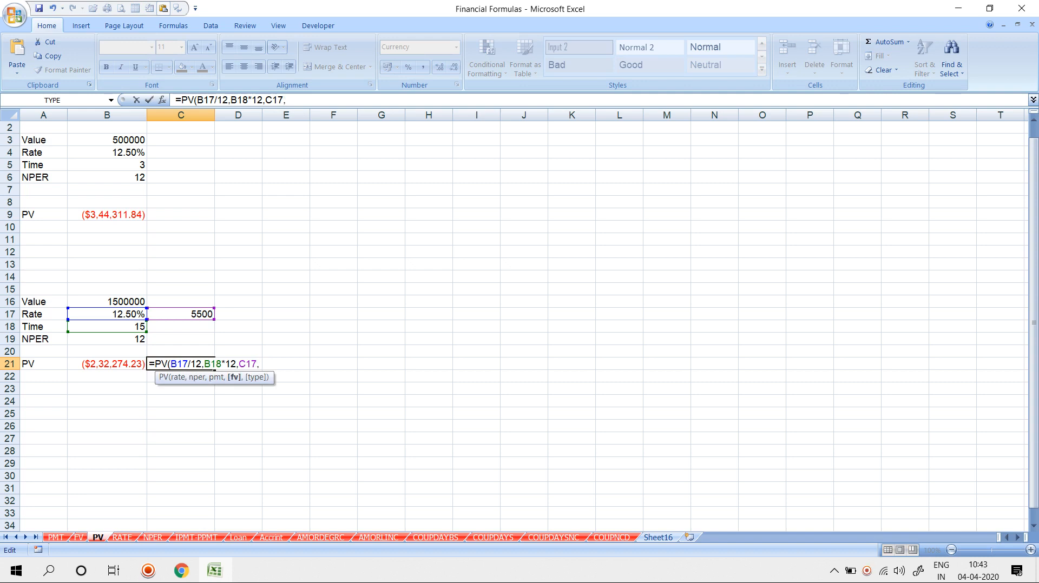
pyautogui.click(107, 302)
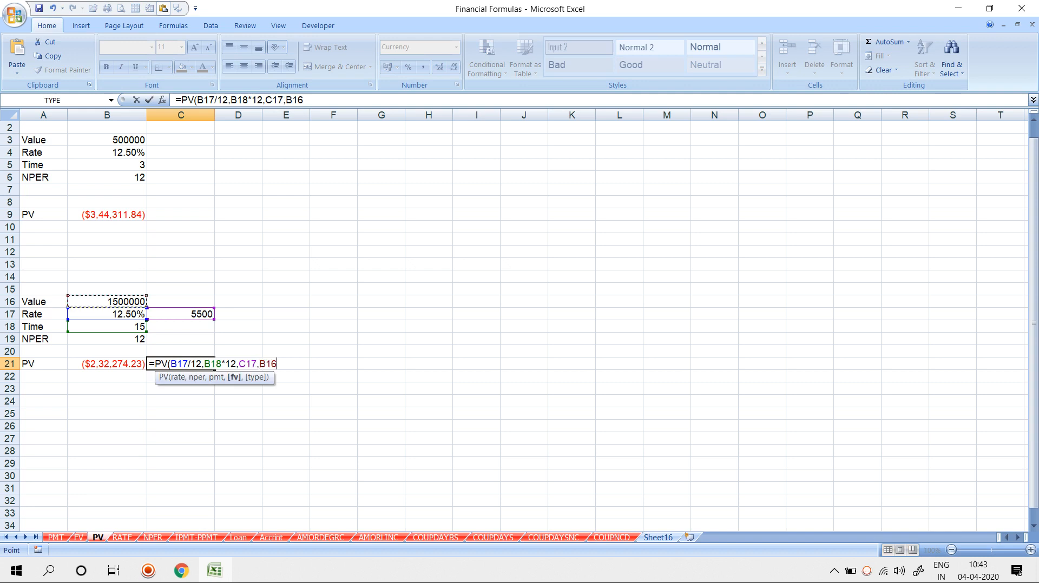
pyautogui.press('Return')
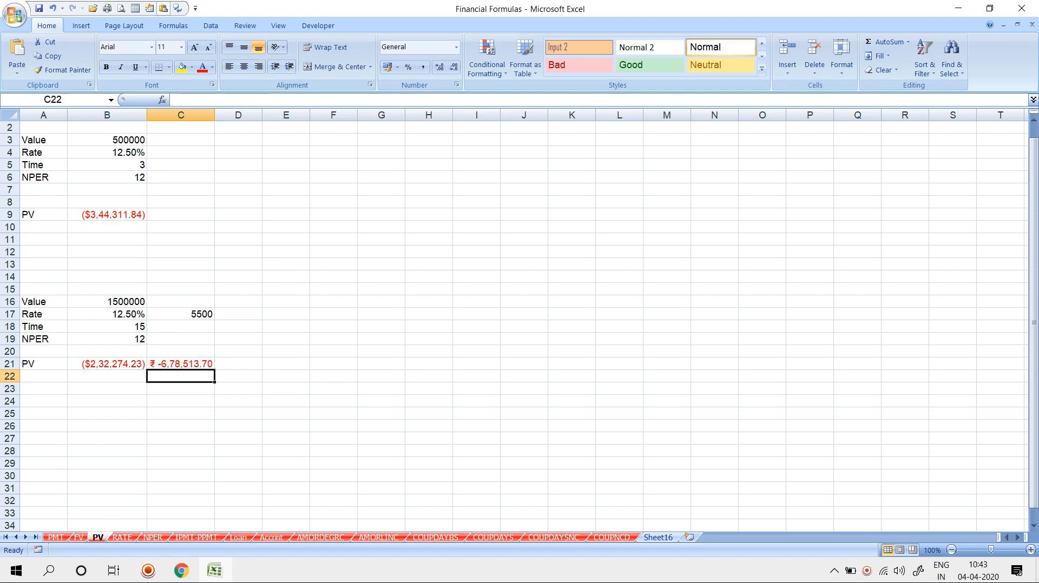
pyautogui.click(181, 364)
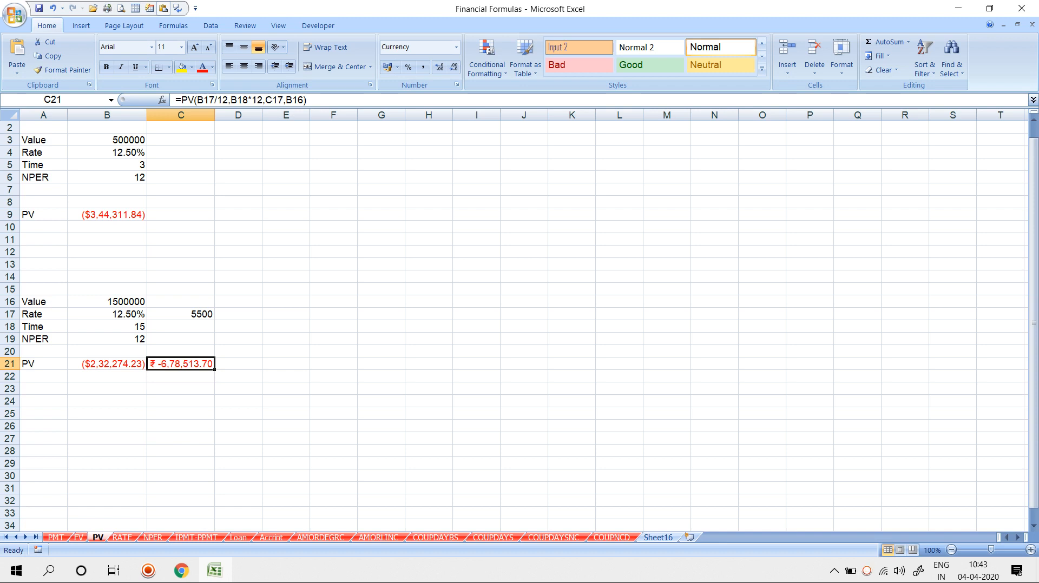
pyautogui.click(107, 302)
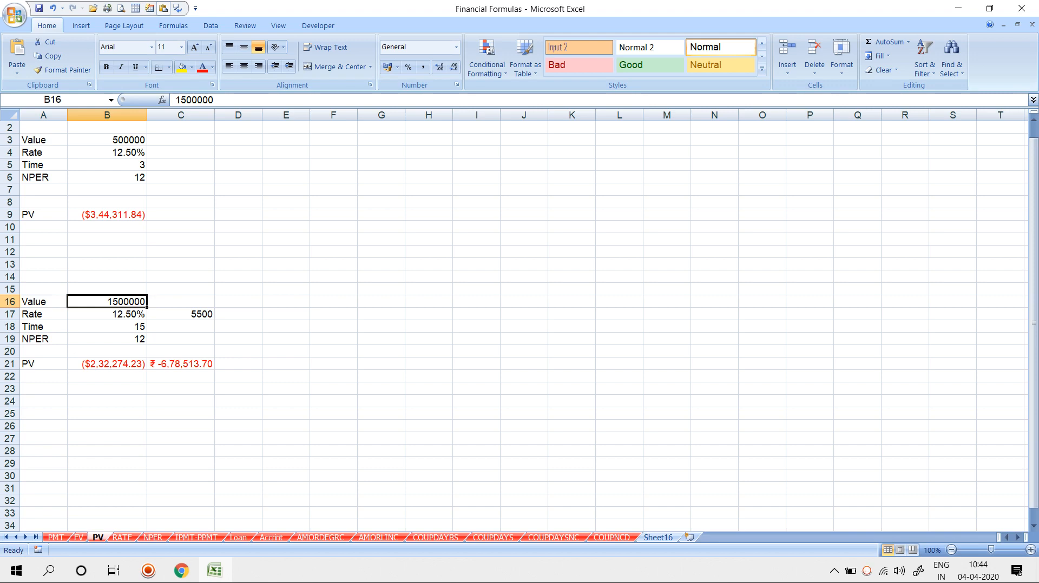
# Step: Switch to the RATE sheet and select the first example's value in B3
pyautogui.hotkey('ctrl', 'pagedown')
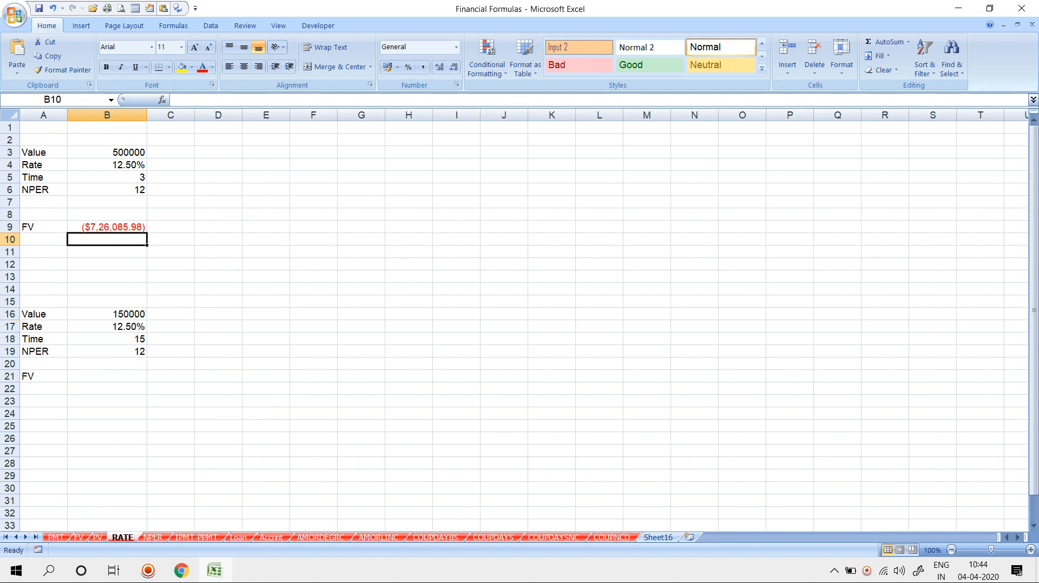
pyautogui.click(107, 152)
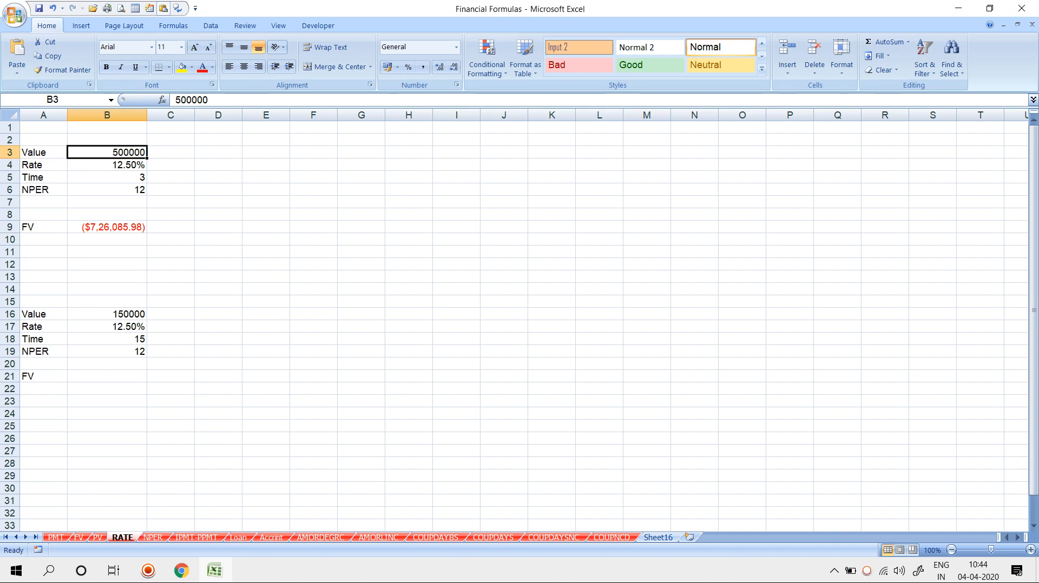
# Step: Try to calculate the first example's rate in D8 with =RATE(B5*12,,B3), leaving out the future value
pyautogui.click(219, 215)
pyautogui.write('=')
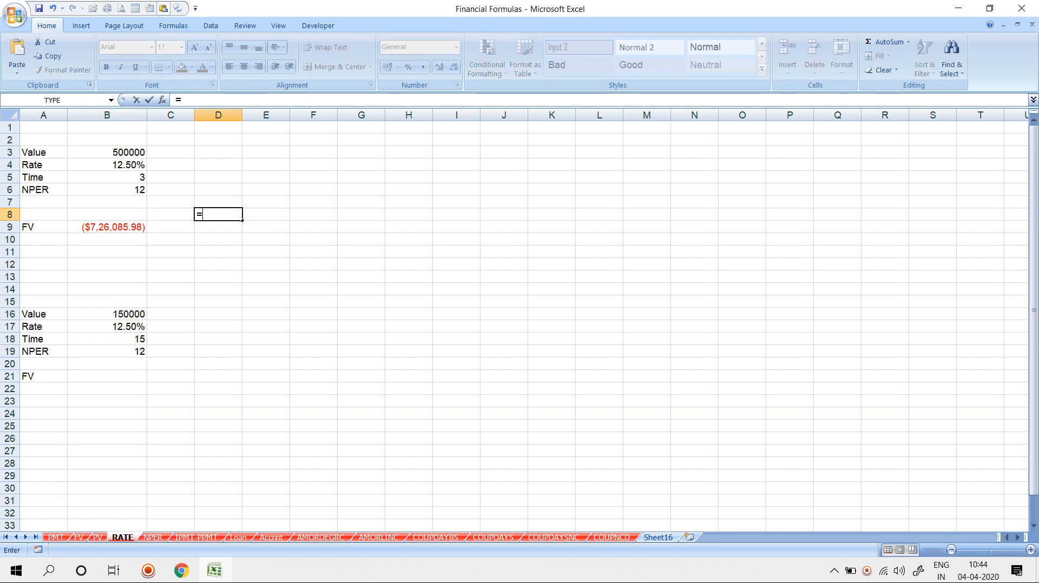
pyautogui.write('RATER')
pyautogui.press('BackSpace')
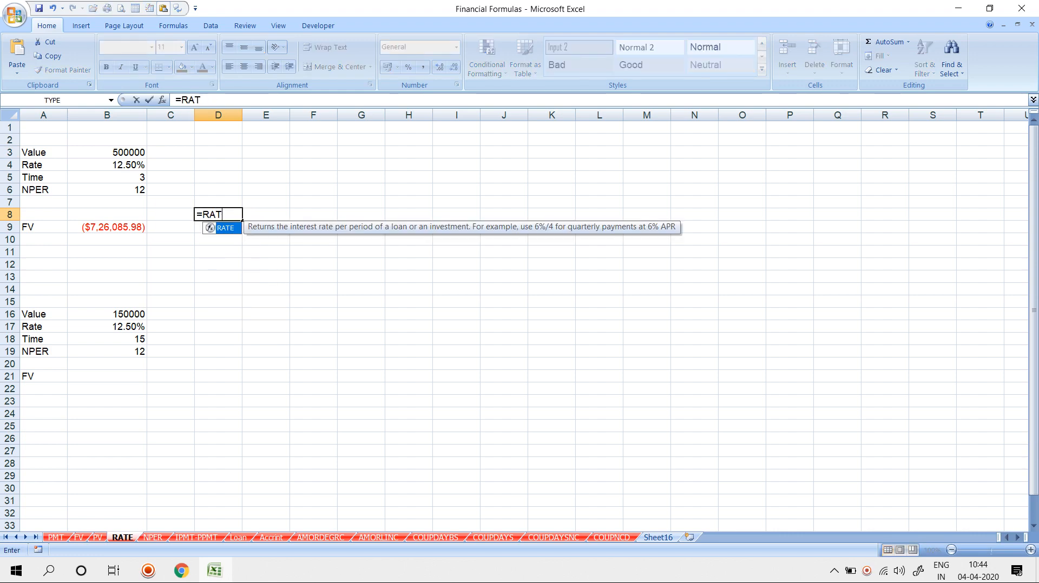
pyautogui.write('E(')
pyautogui.click(107, 177)
pyautogui.write('*12')
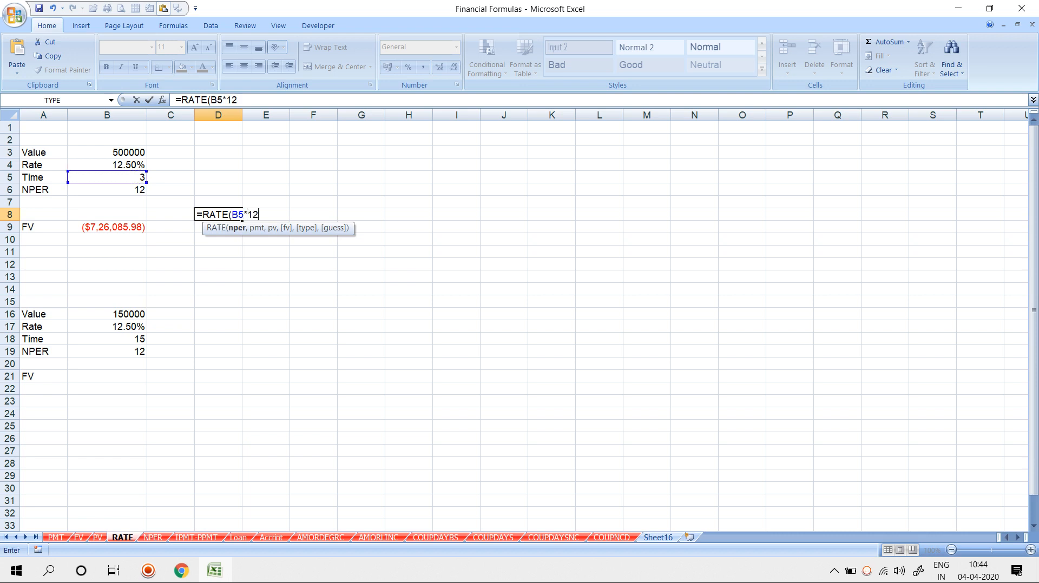
pyautogui.write(',,')
pyautogui.click(107, 152)
pyautogui.press('Return')
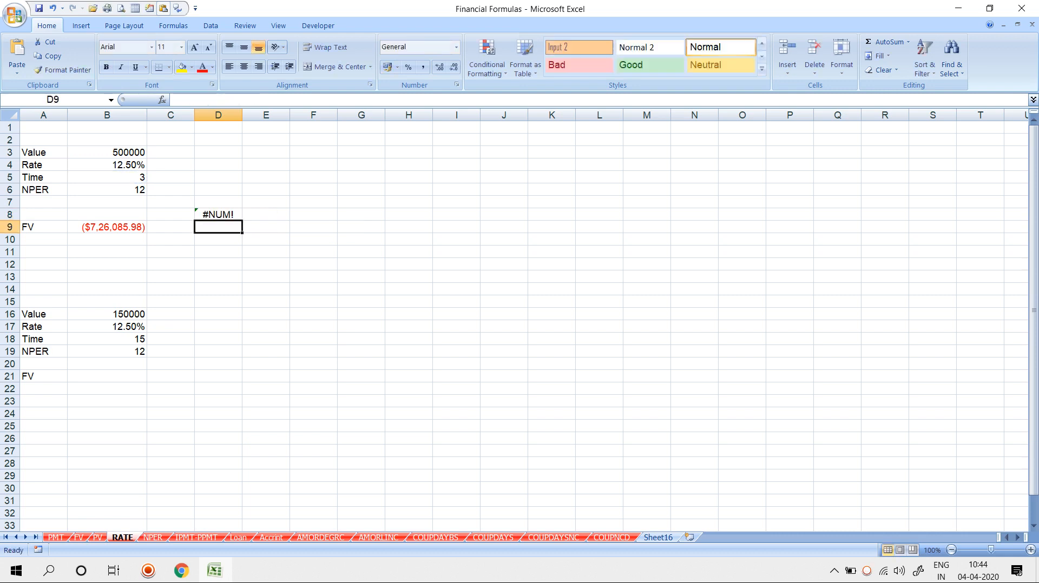
pyautogui.click(218, 215)
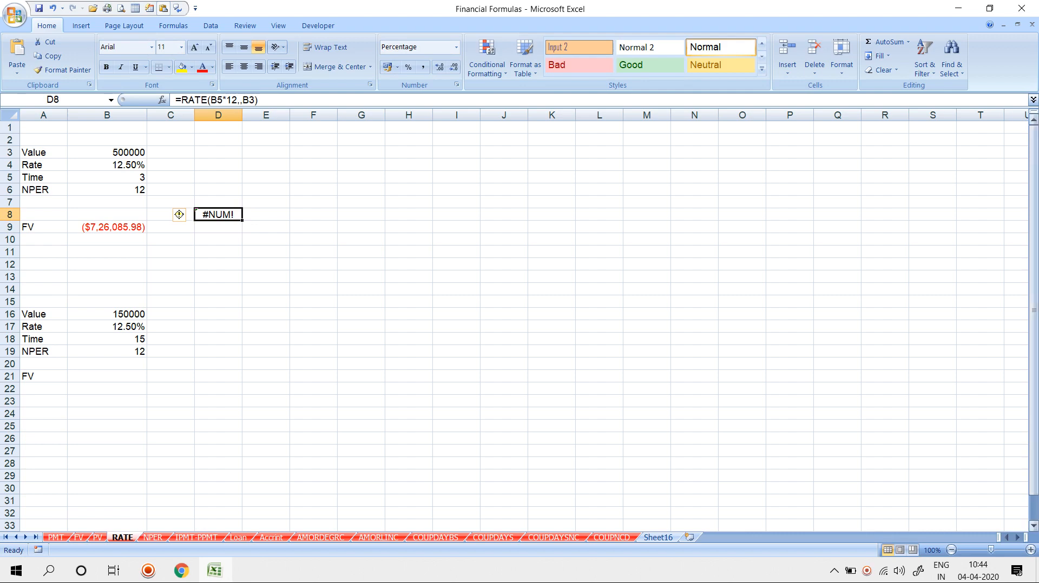
# Step: Make the first example's value in B3 negative, so it reads -500000
pyautogui.doubleClick(112, 153)
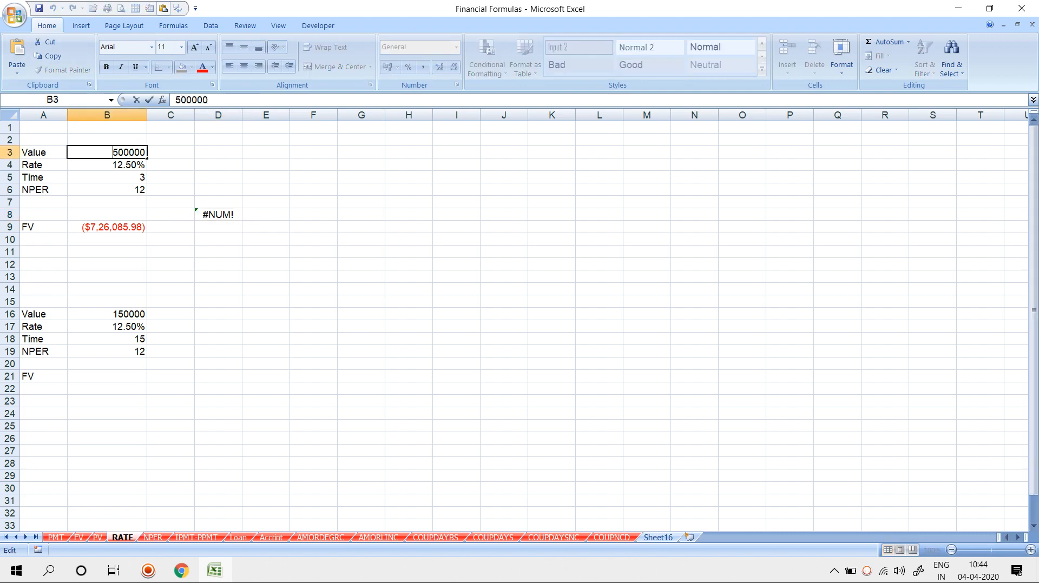
pyautogui.write('-')
pyautogui.press('Return')
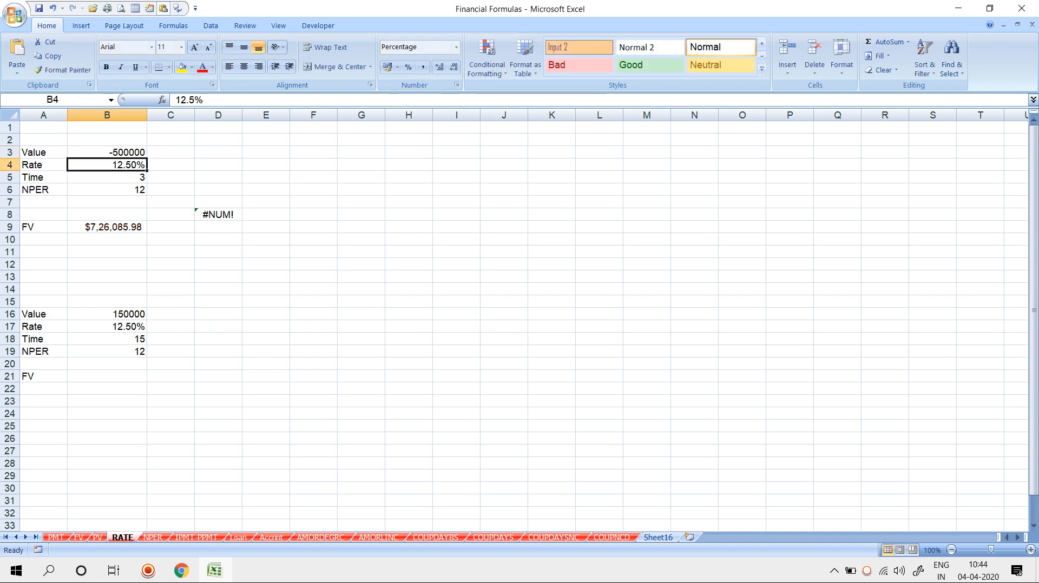
# Step: Replace the formula in D8 with =RATE(B5*12,,B3,B9) so that it includes the future value
pyautogui.doubleClick(218, 214)
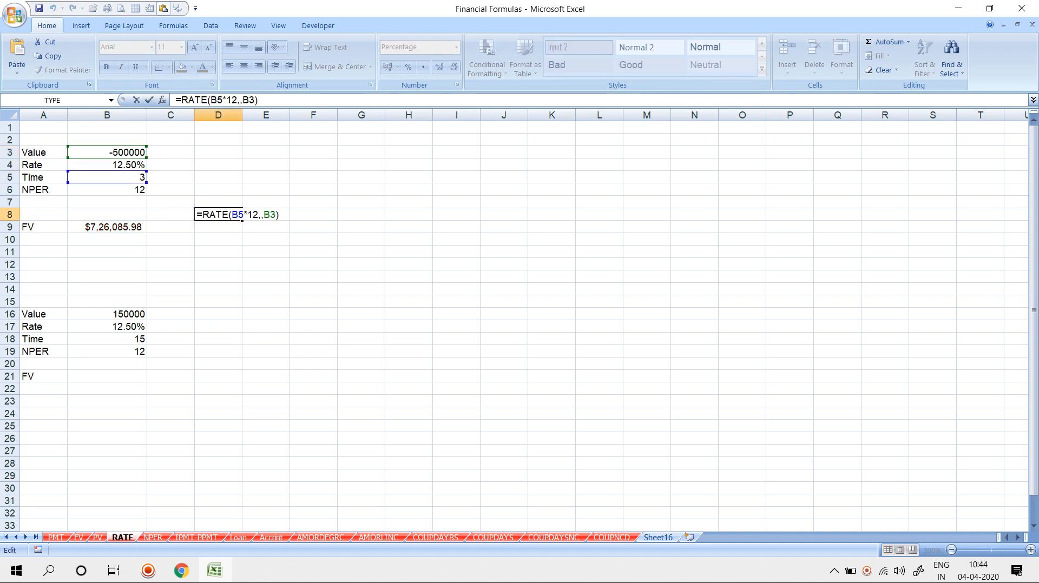
pyautogui.hotkey('ctrl', 'Return')
pyautogui.write('=')
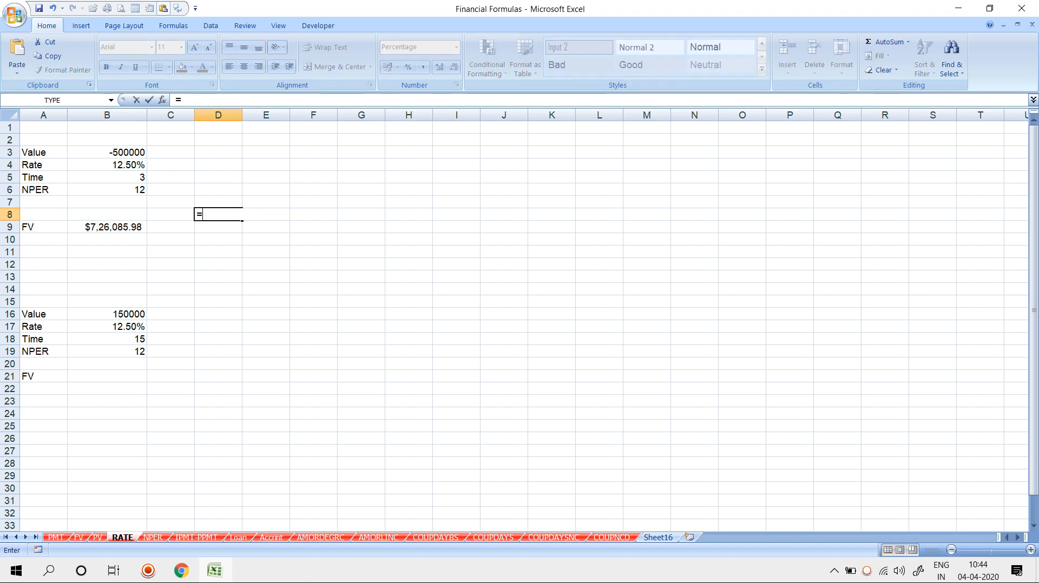
pyautogui.write('RATE')
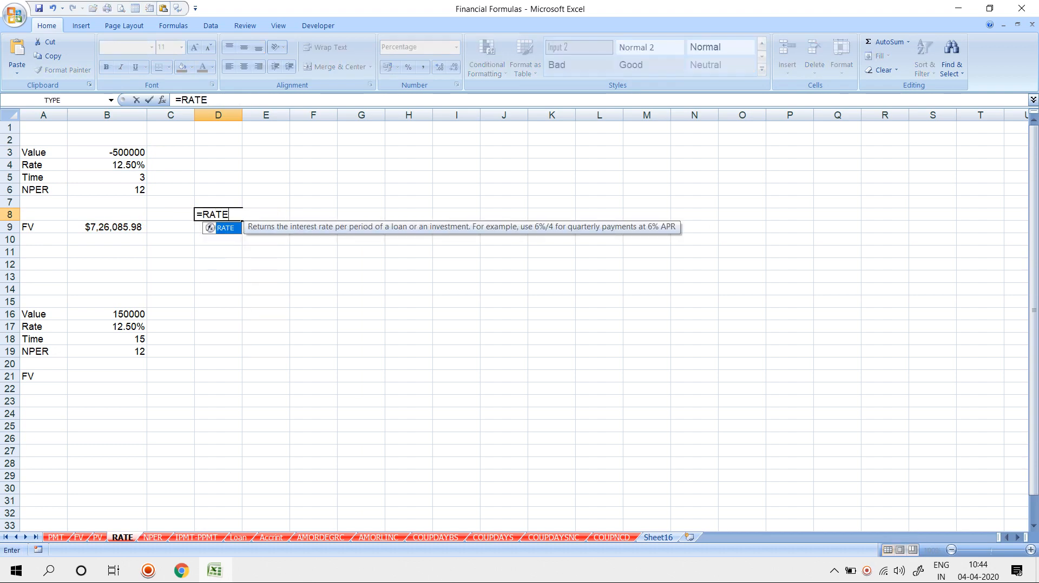
pyautogui.write('(')
pyautogui.click(107, 177)
pyautogui.write('*12,,')
pyautogui.click(107, 153)
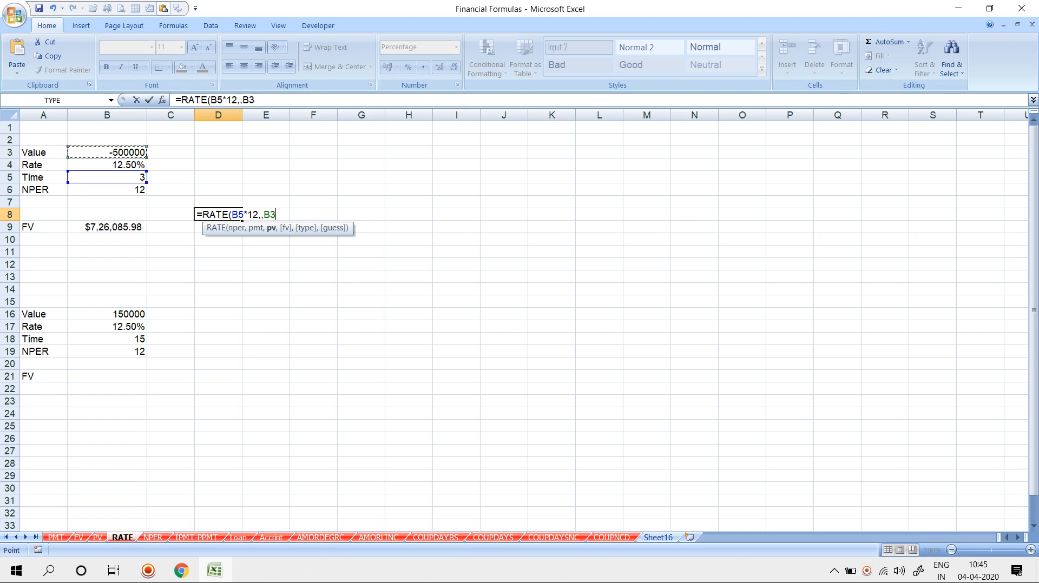
pyautogui.write(',')
pyautogui.click(107, 227)
pyautogui.press('Return')
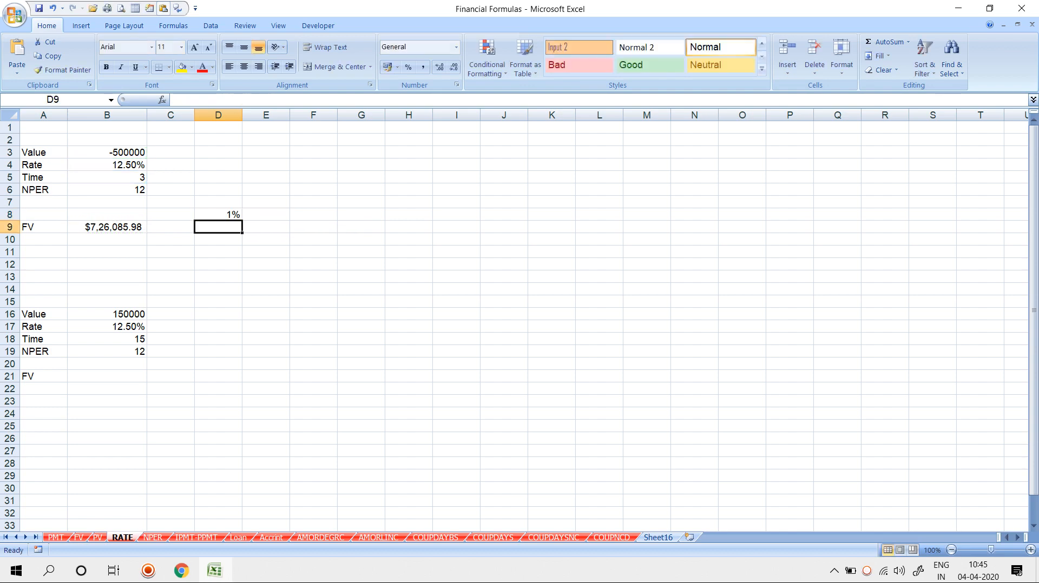
pyautogui.click(218, 215)
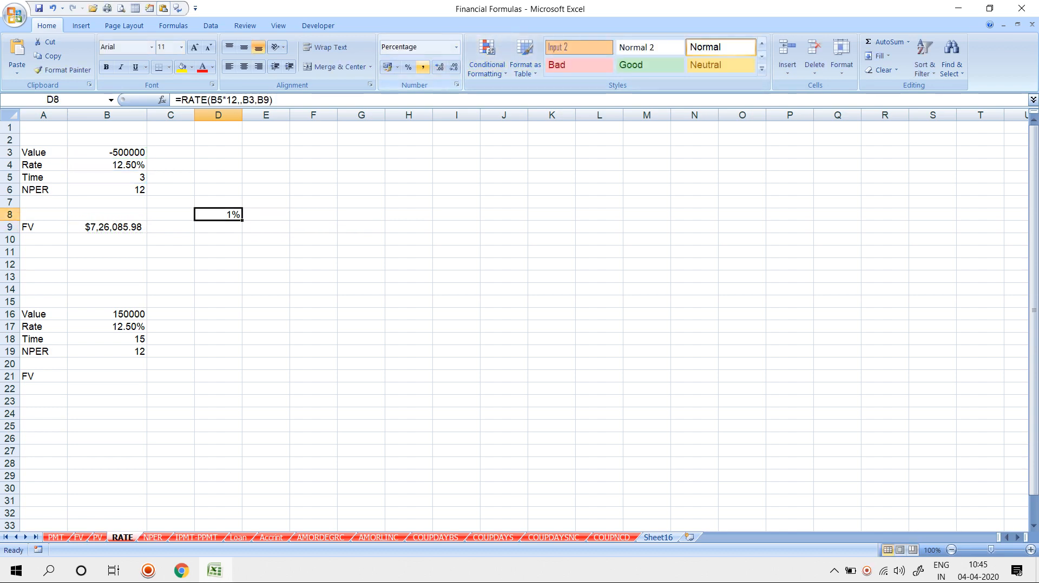
# Step: Enter =D8*12 in E8 to convert the monthly rate to an annual rate
pyautogui.click(266, 201)
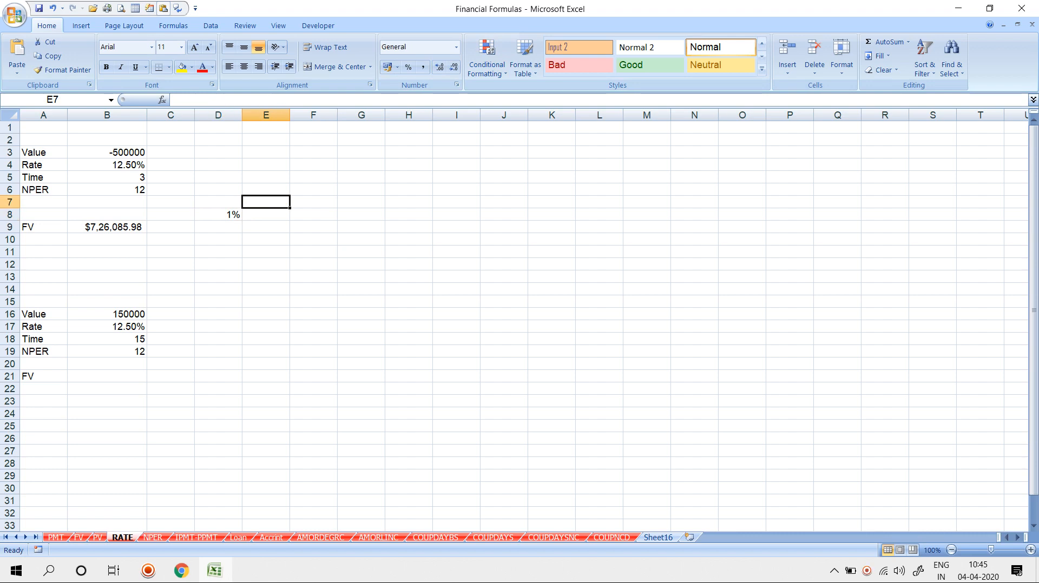
pyautogui.press('Down')
pyautogui.write('=')
pyautogui.press('Left')
pyautogui.write('*12')
pyautogui.press('Return')
pyautogui.press('Up')
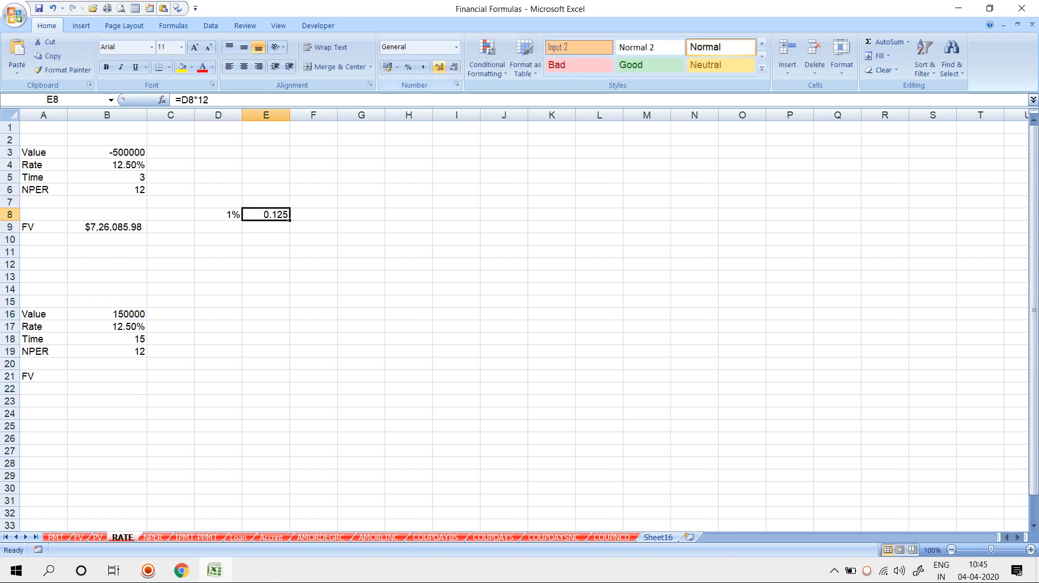
# Step: Format the annual rate in E8 as a percentage with three decimal places
pyautogui.click(408, 67)
pyautogui.click(439, 67)
pyautogui.click(438, 67)
pyautogui.click(439, 67)
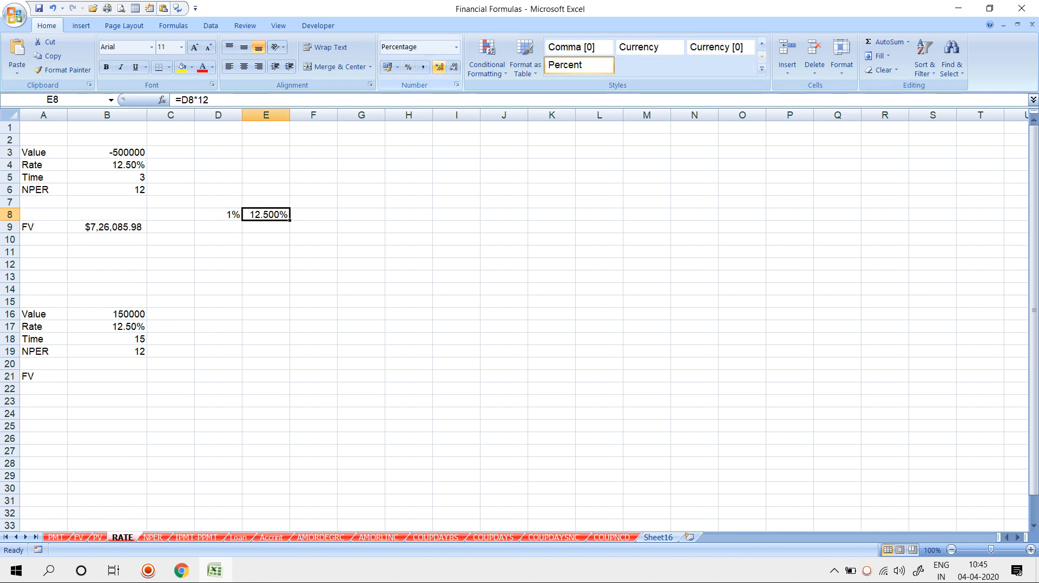
# Step: Clear both rate formulas from D8:E8
pyautogui.click(107, 227)
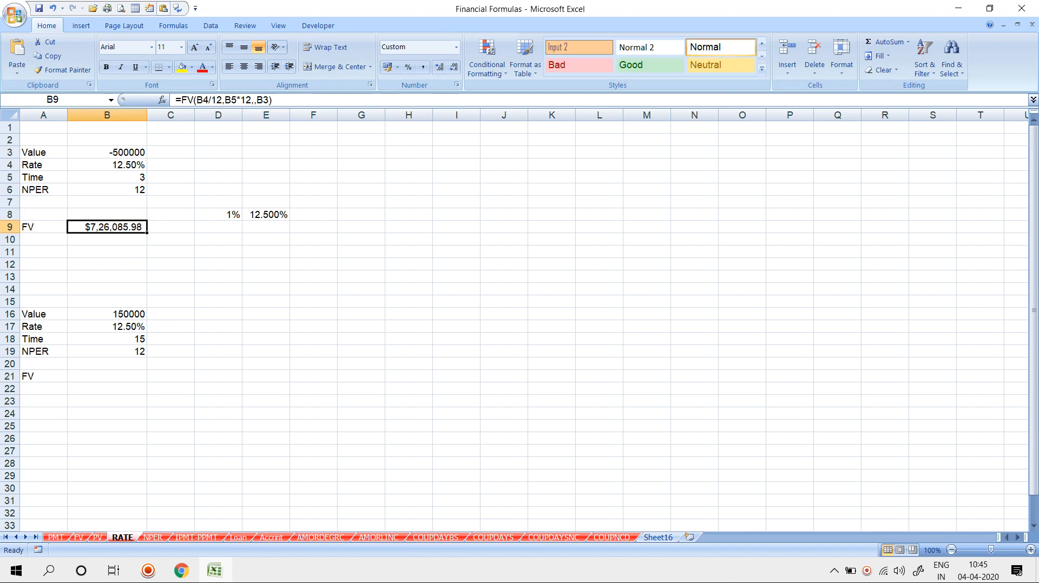
pyautogui.moveTo(218, 215); pyautogui.dragTo(266, 215)
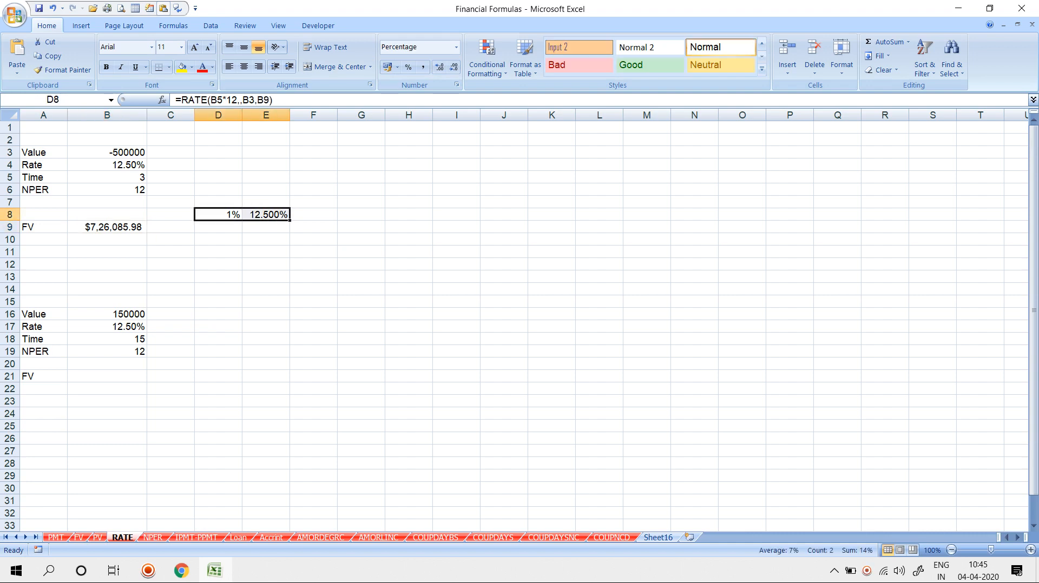
pyautogui.press('Delete')
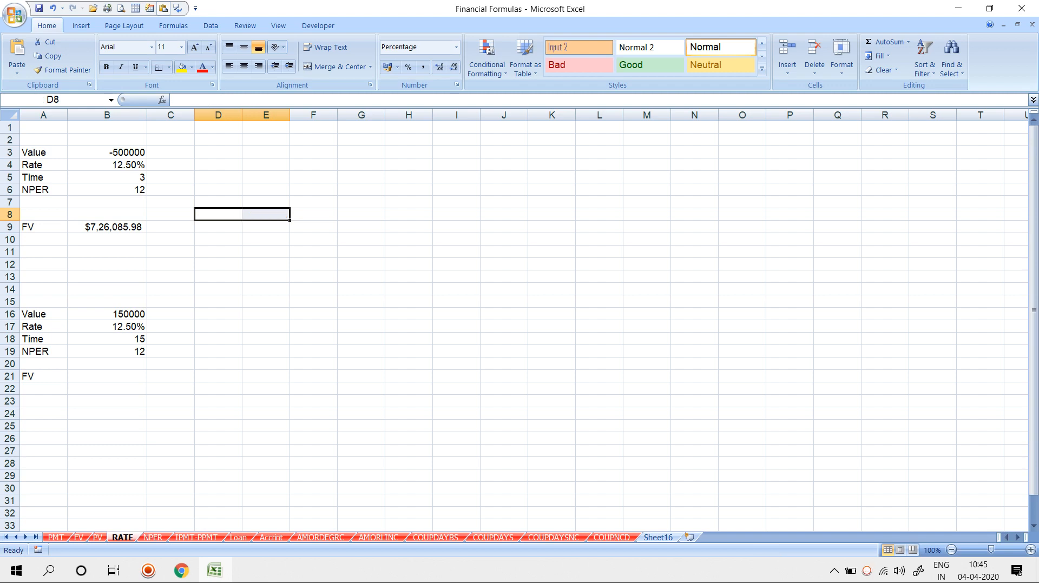
# Step: Enter =RATE(B5*12,,B3,B9) in the empty cell D8 to calculate the monthly rate
pyautogui.press('Up')
pyautogui.press('Down')
pyautogui.write('=')
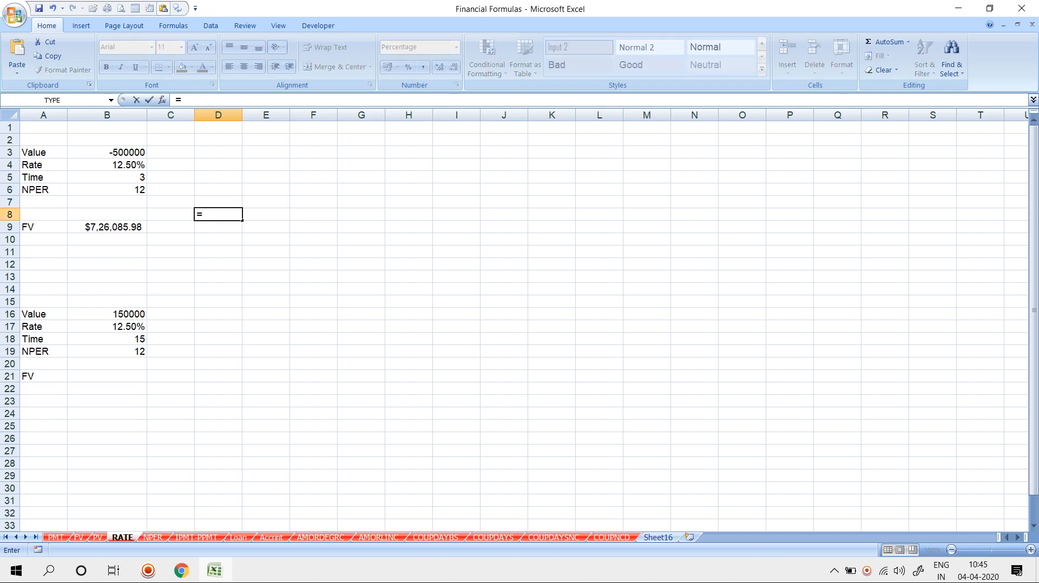
pyautogui.write('RATE(')
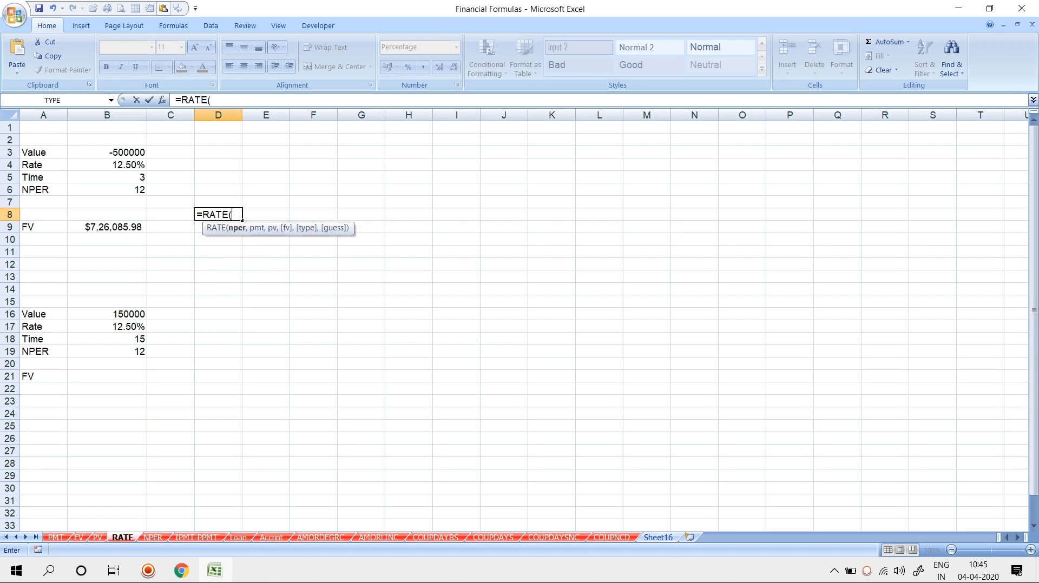
pyautogui.click(107, 178)
pyautogui.write('*1')
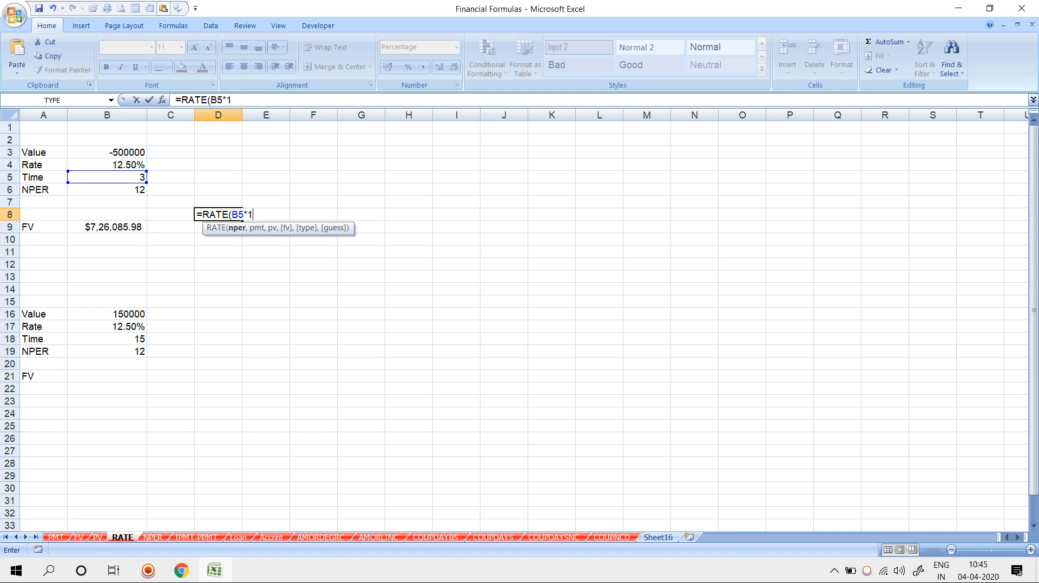
pyautogui.write('2,,')
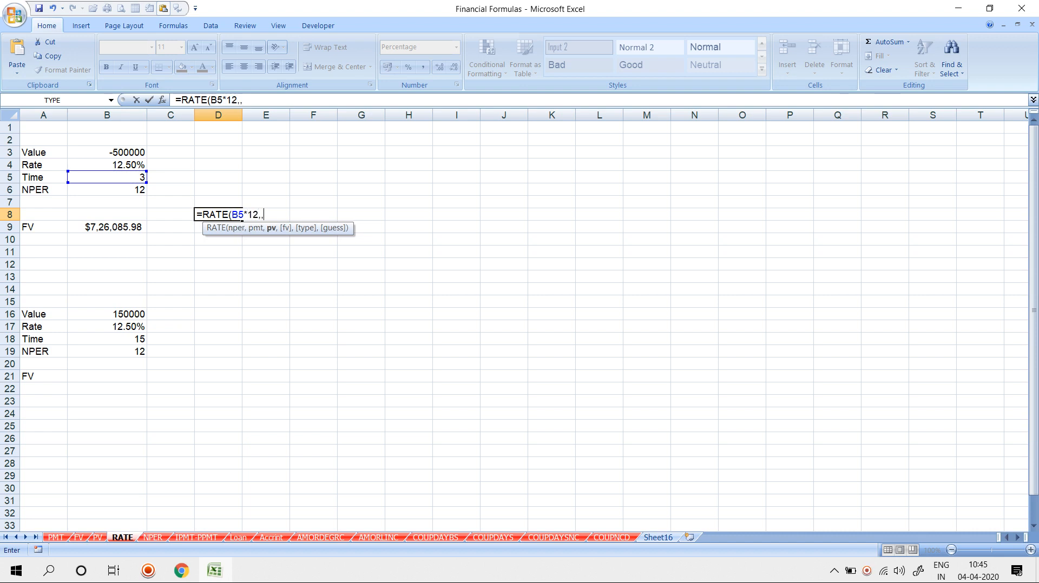
pyautogui.click(107, 228)
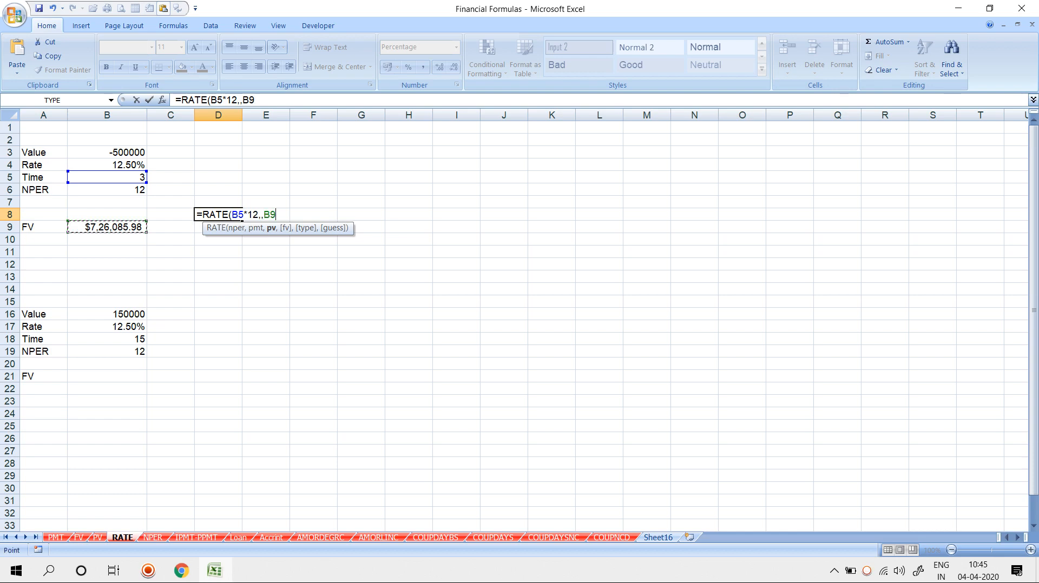
pyautogui.write(',')
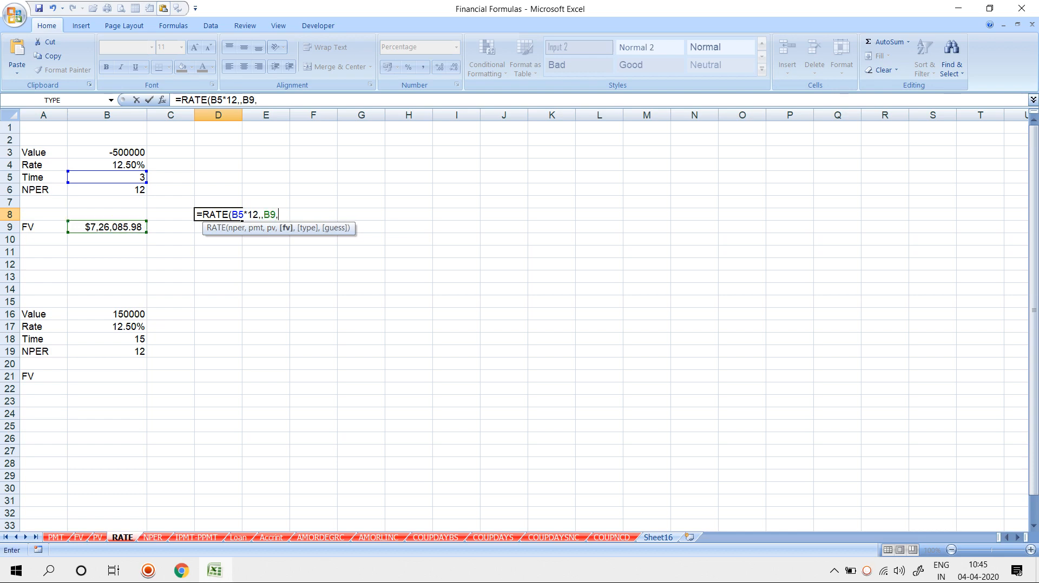
pyautogui.press('BackSpace')
pyautogui.press('BackSpace')
pyautogui.press('BackSpace')
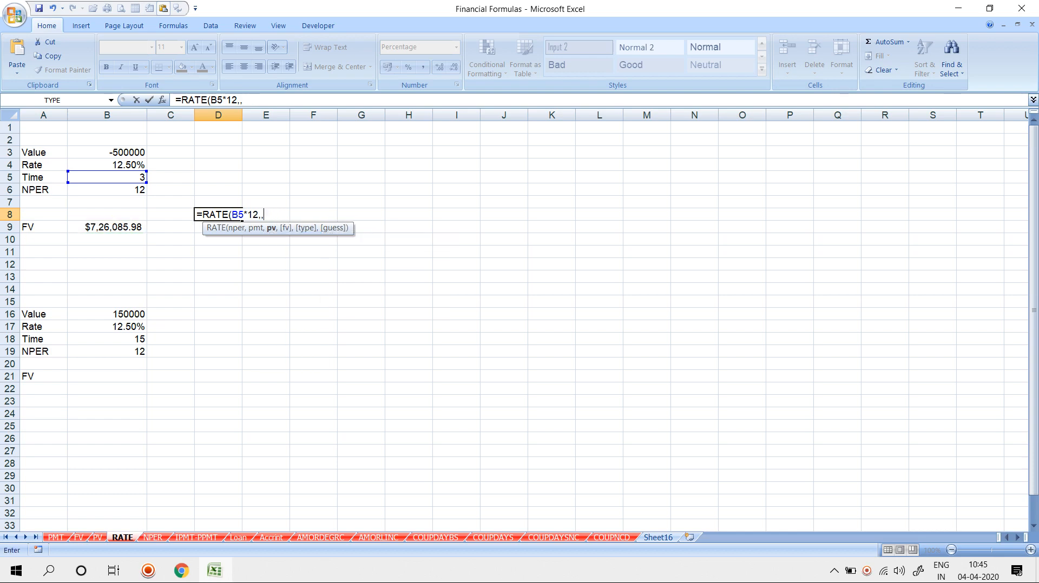
pyautogui.click(107, 152)
pyautogui.write(',')
pyautogui.click(107, 228)
pyautogui.press('Return')
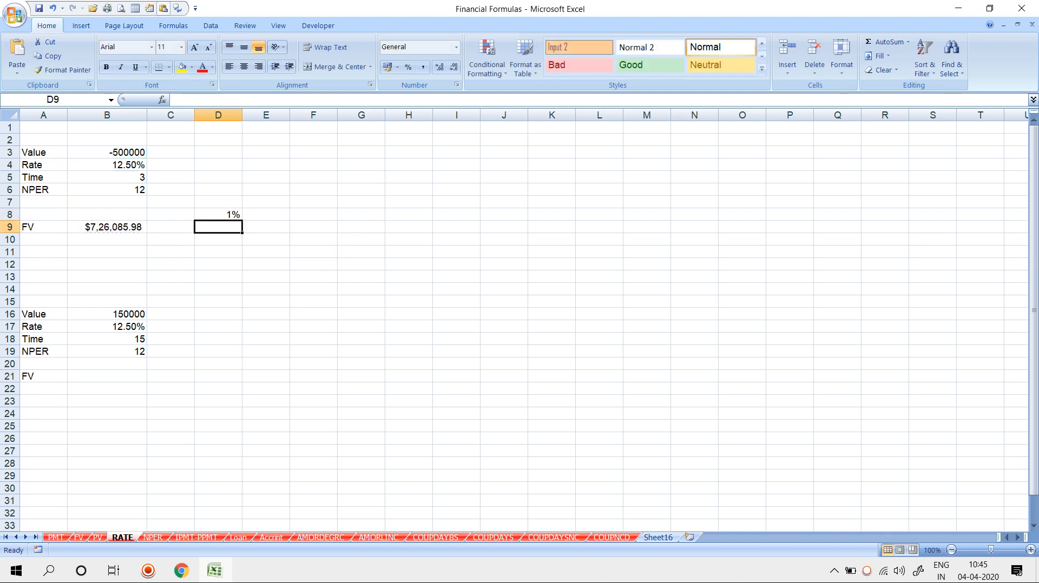
# Step: Annualise the monthly rate by entering =D8*12 in E8
pyautogui.press('Up')
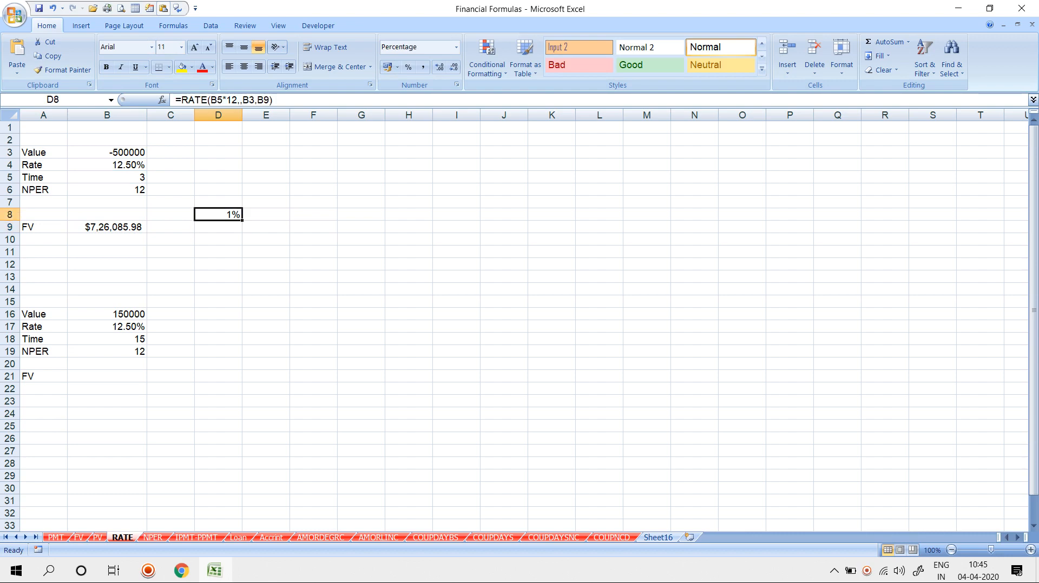
pyautogui.press('Right')
pyautogui.write('=')
pyautogui.press('Left')
pyautogui.write('*12')
pyautogui.press('Return')
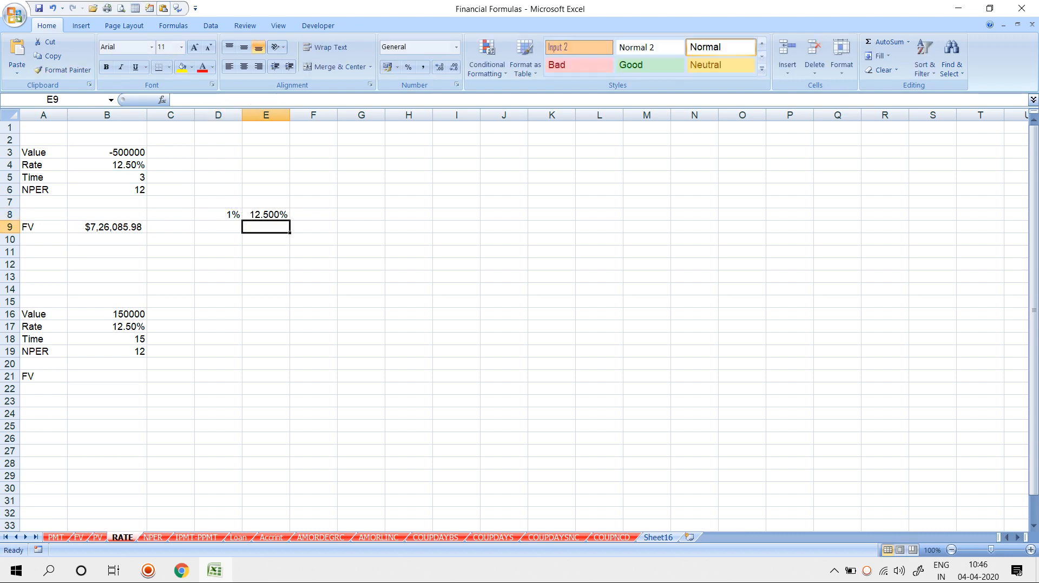
# Step: Switch to the NPER sheet and select the empty FV result cell B9
pyautogui.hotkey('ctrl', 'pagedown')
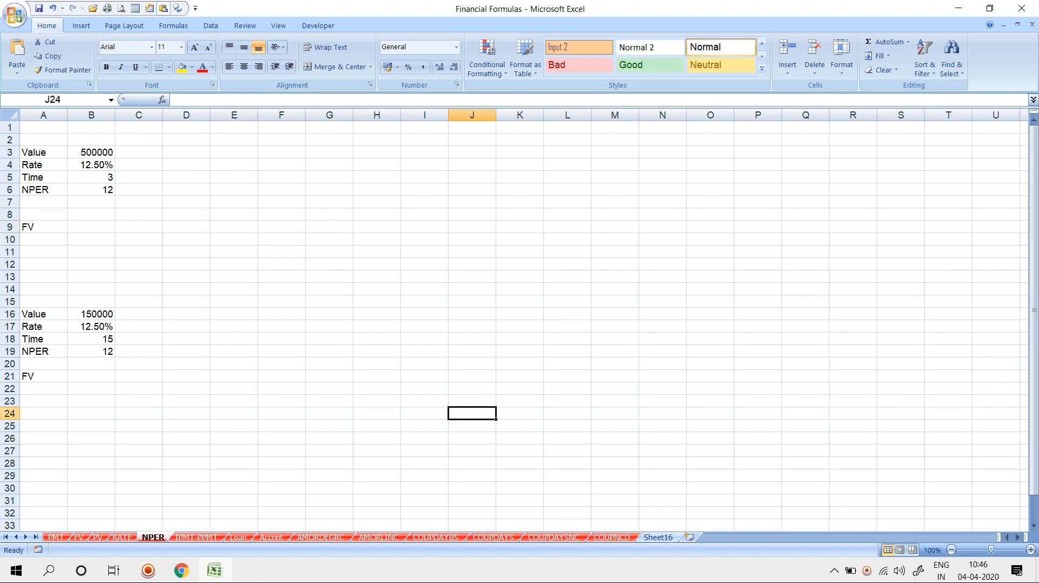
pyautogui.click(91, 215)
pyautogui.press('Down')
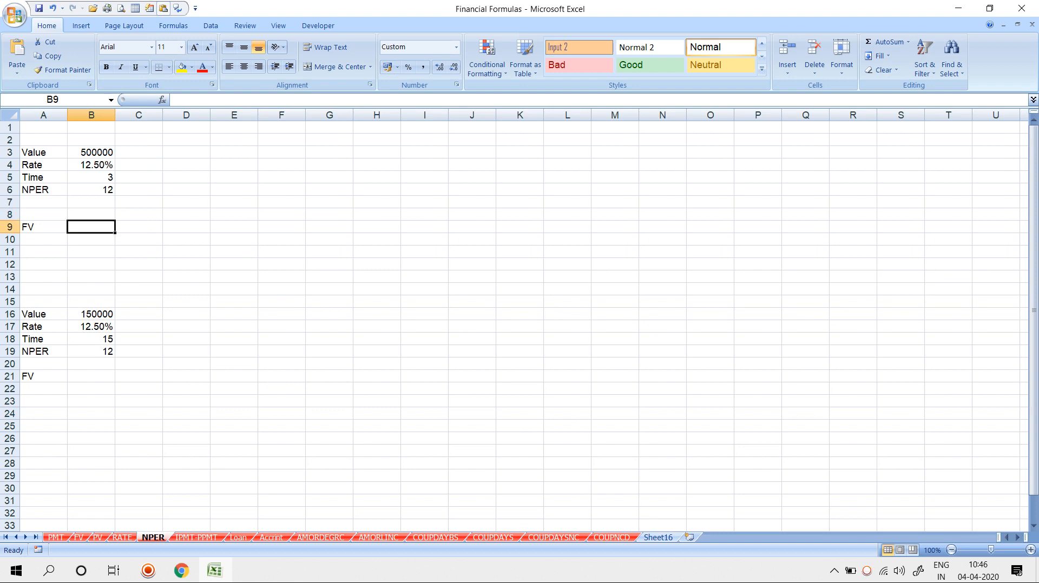
pyautogui.write('=NPER')
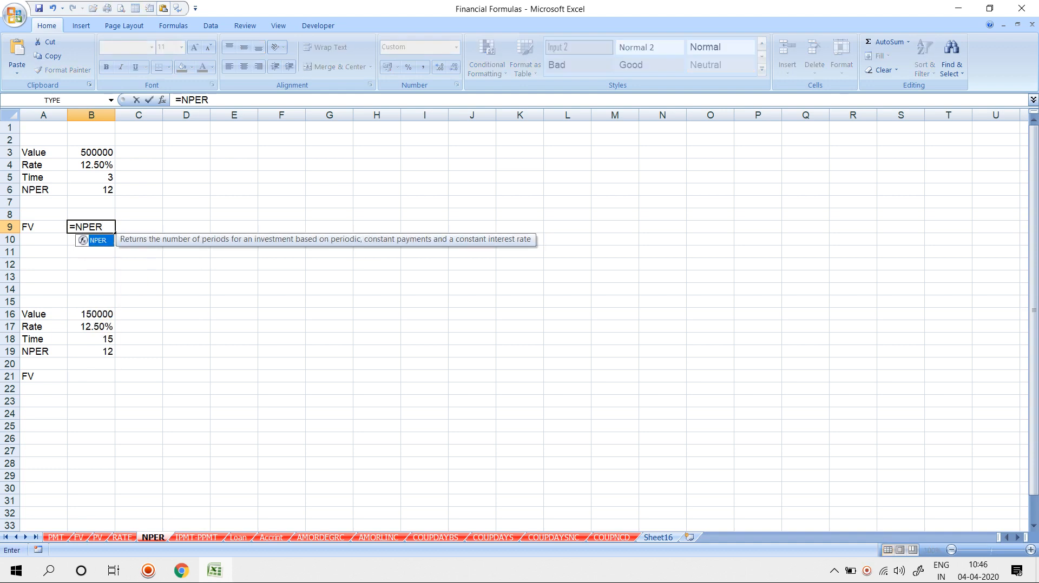
pyautogui.write('(')
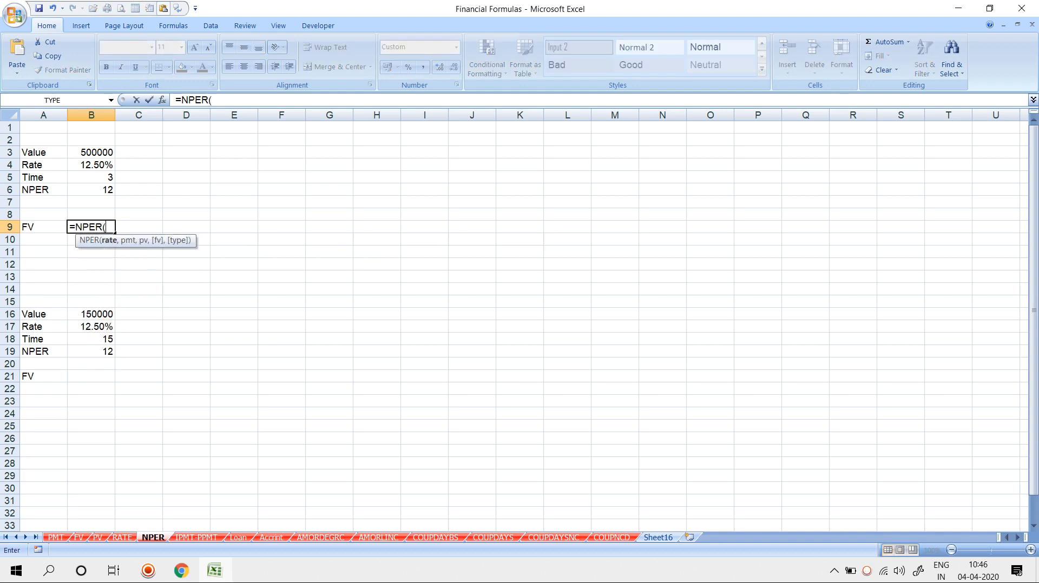
pyautogui.click(91, 165)
pyautogui.write('/12')
pyautogui.press('Escape')
# Step: Enter =FV(B4/12,B5*12,,B3) in B9 to calculate the future value of the lump sum
pyautogui.write('=FV(')
pyautogui.click(91, 165)
pyautogui.write('/12,')
pyautogui.press('Up')
pyautogui.press('Up')
pyautogui.press('Up')
pyautogui.press('Up')
pyautogui.write('*12,,')
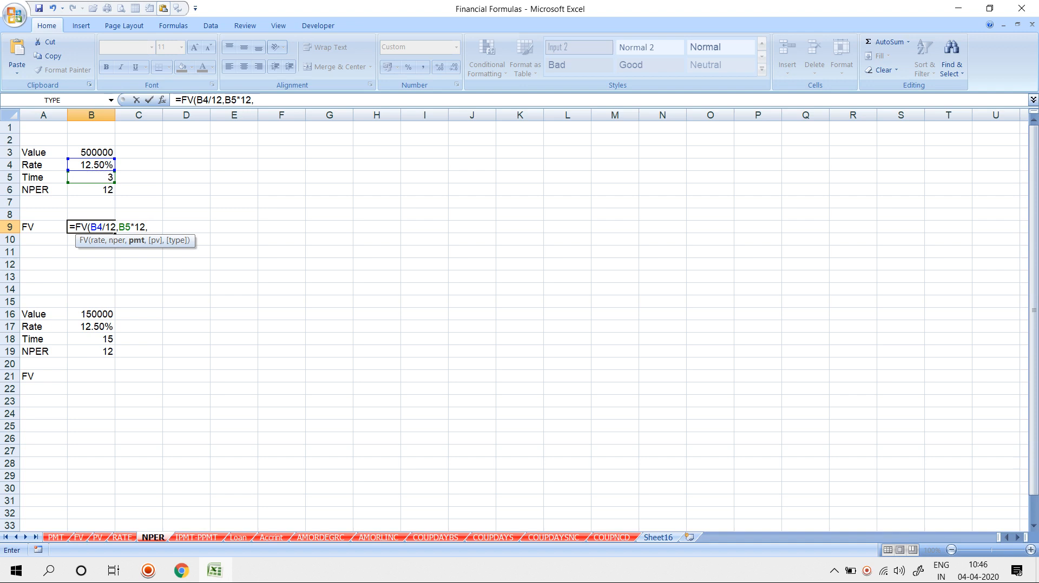
pyautogui.press('Up')
pyautogui.press('Up')
pyautogui.press('Up')
pyautogui.press('Up')
pyautogui.press('Up')
pyautogui.press('Up')
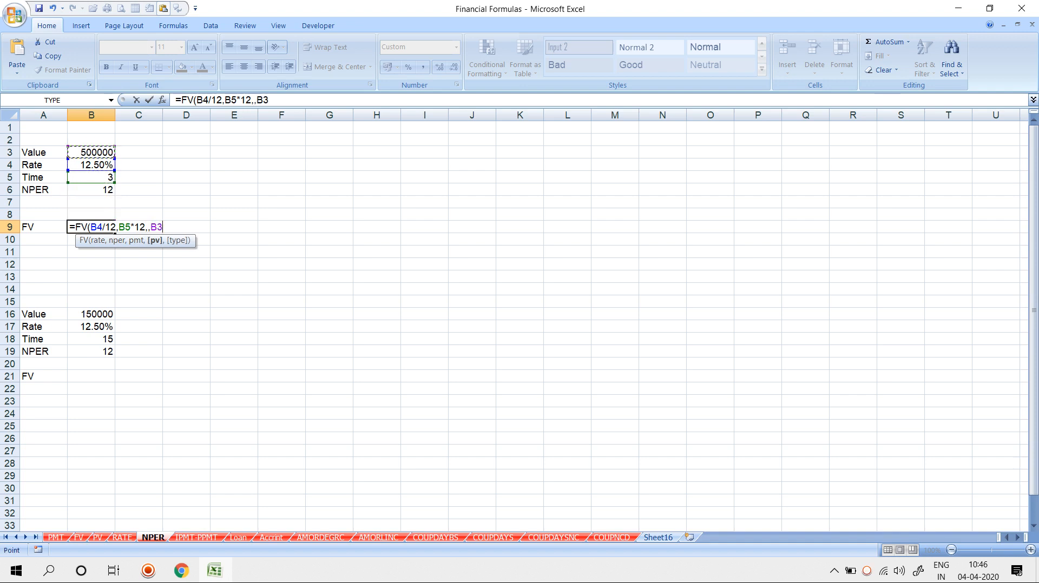
pyautogui.press('Return')
# Step: Enter =NPER(B4/12,,B9,B3) in D9 to calculate the number of monthly periods
pyautogui.press('Up')
pyautogui.press('Right')
pyautogui.press('Right')
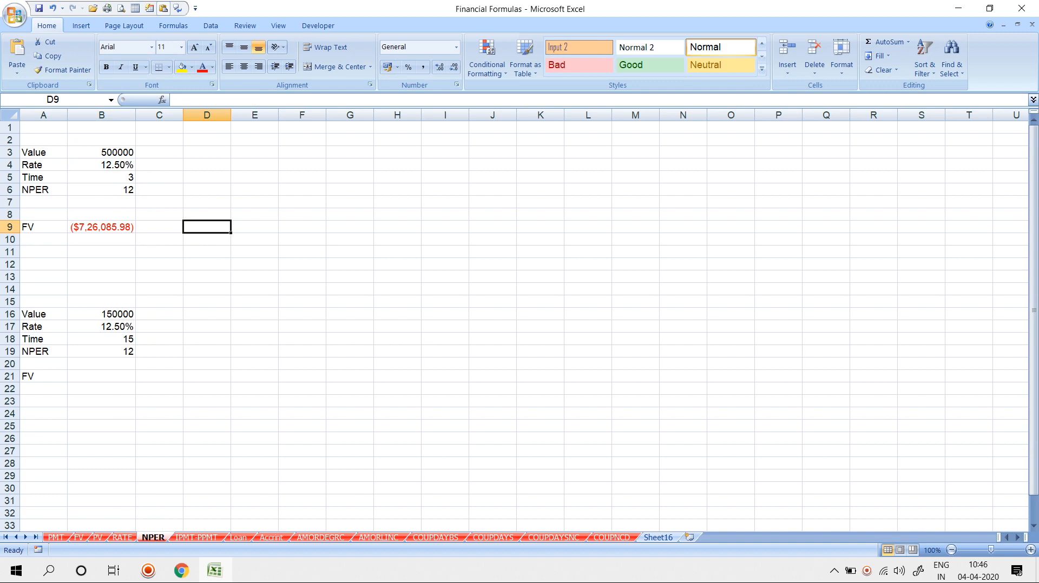
pyautogui.write('=NP')
pyautogui.press('Tab')
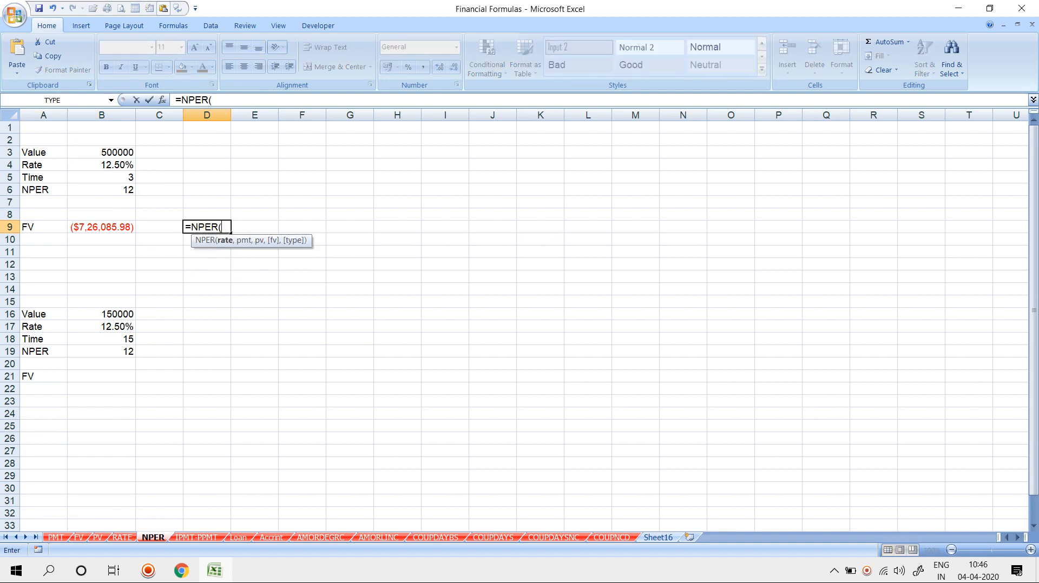
pyautogui.click(102, 165)
pyautogui.write('/12')
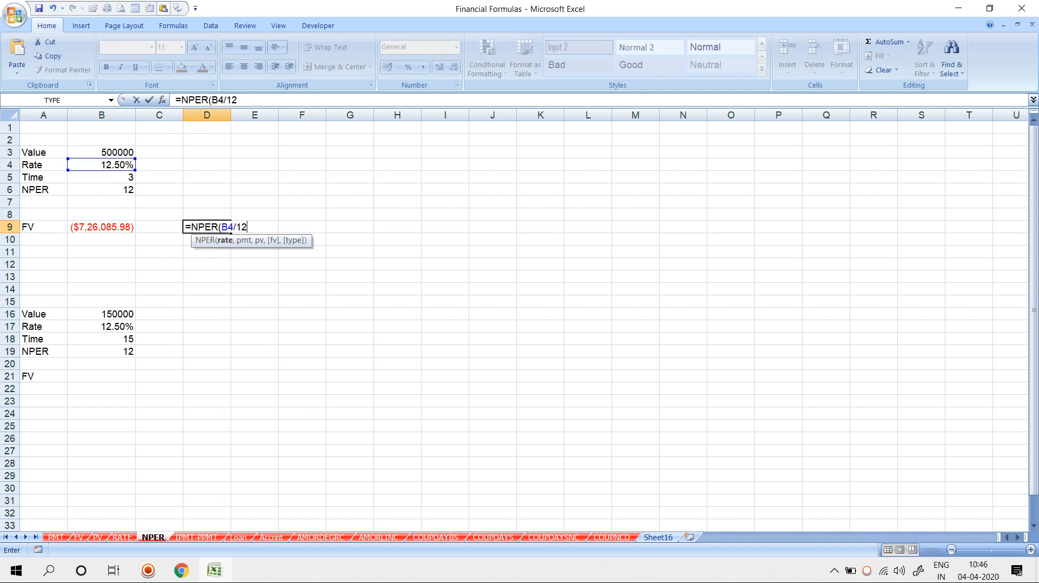
pyautogui.write(',,')
pyautogui.click(102, 227)
pyautogui.write(',')
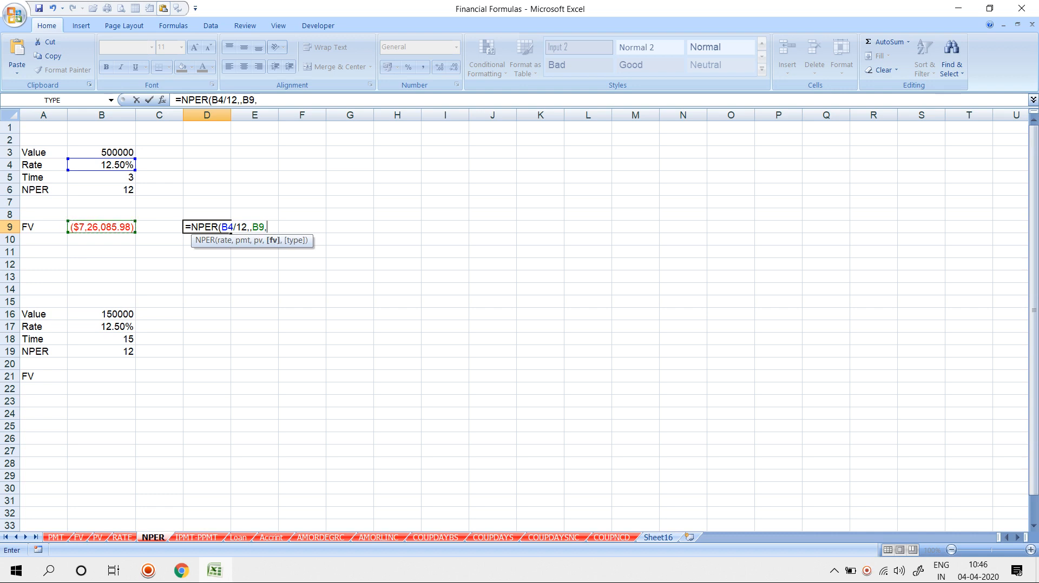
pyautogui.write('B3')
pyautogui.press('Return')
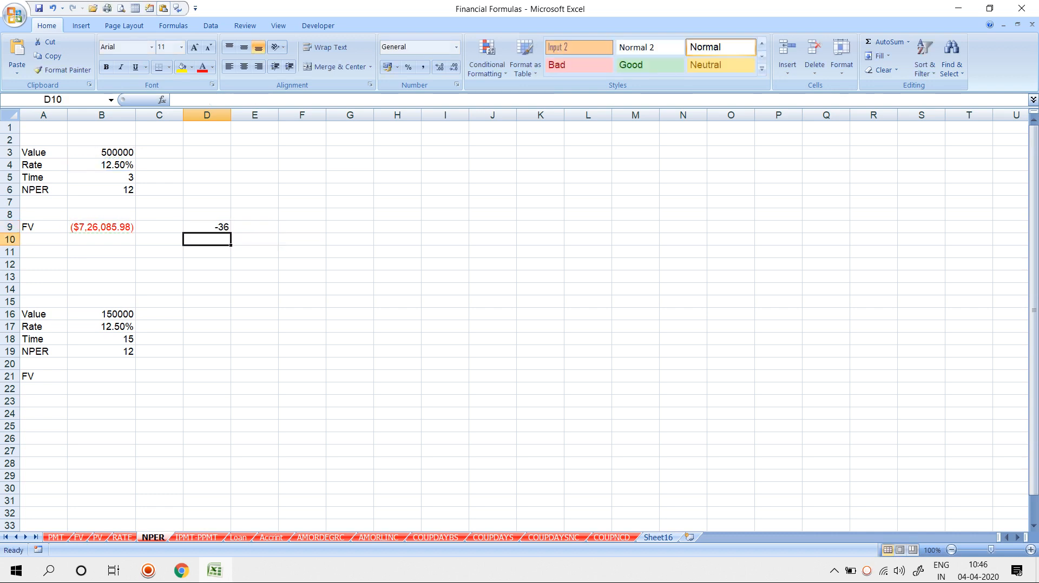
# Step: Convert the monthly periods to years by entering =D9/12 in E9
pyautogui.click(255, 228)
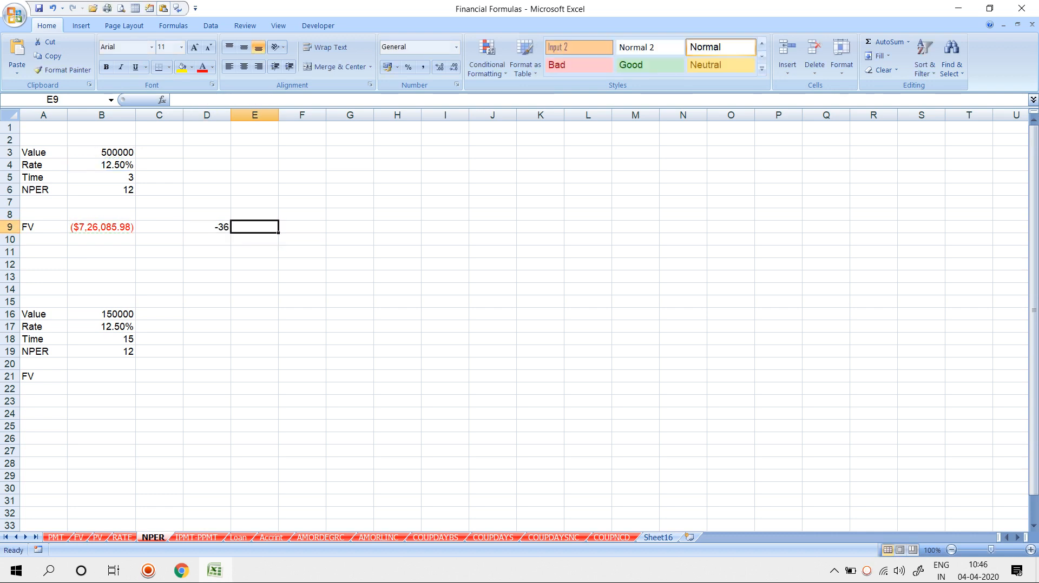
pyautogui.write('=D9/12')
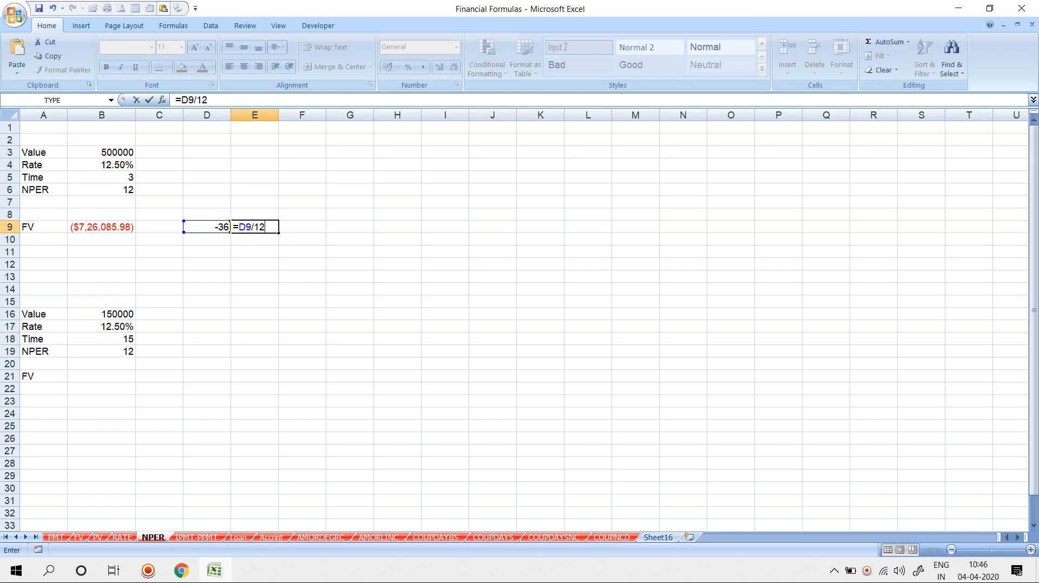
pyautogui.press('Return')
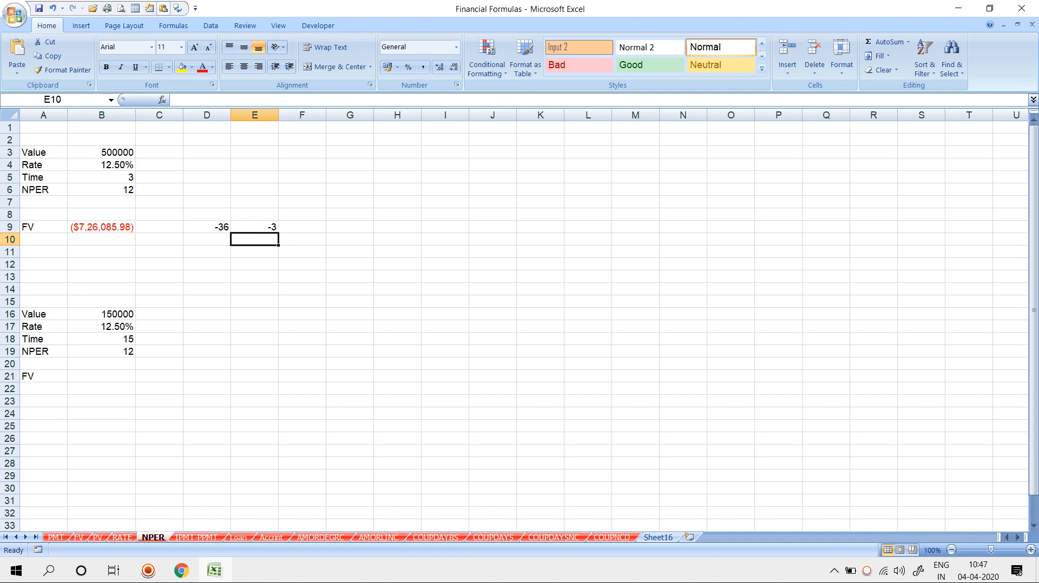
# Step: On the IPMT-PPMT sheet, fill the period column from A9 down to A44 with the series 1 to 36
pyautogui.hotkey('ctrl', 'pagedown')
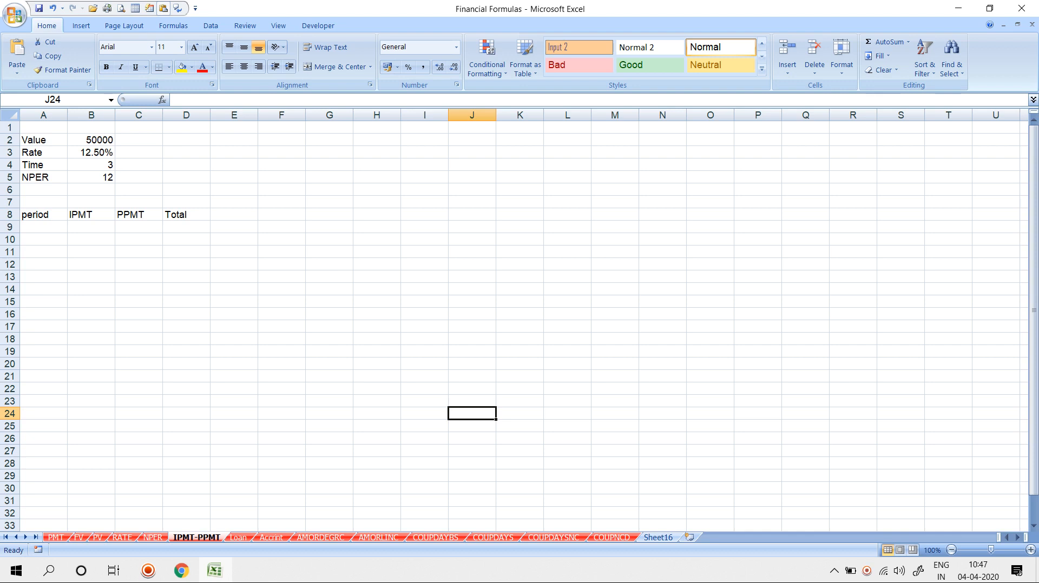
pyautogui.click(43, 228)
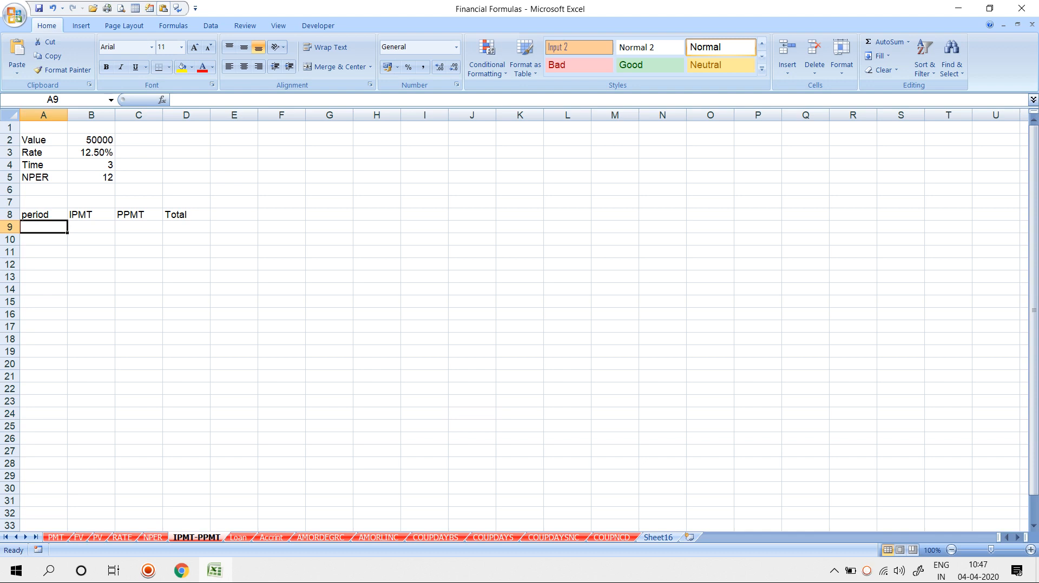
pyautogui.write('1')
pyautogui.press('Return')
pyautogui.write('2')
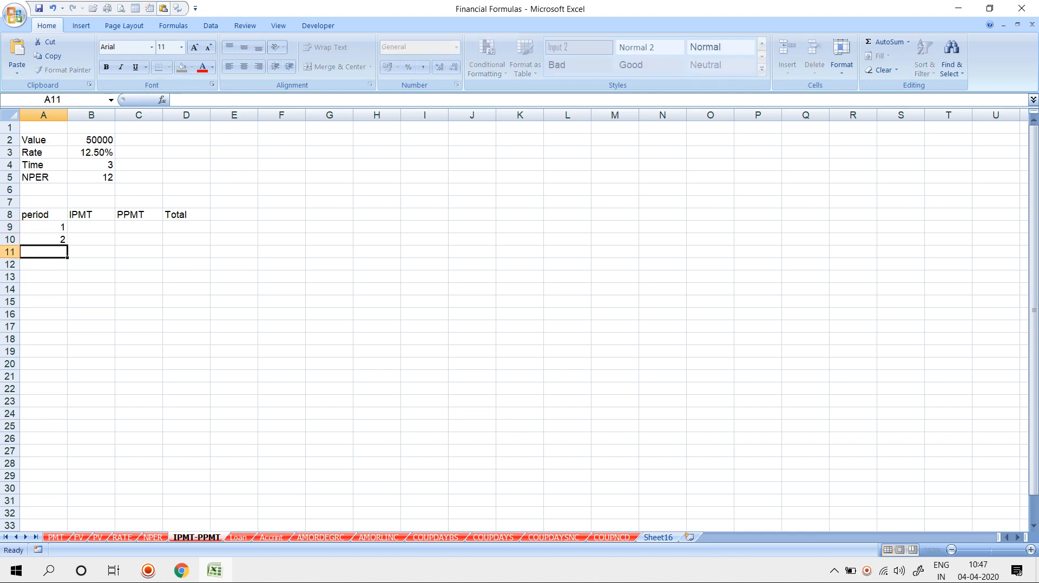
pyautogui.press('Return')
pyautogui.press('Up')
pyautogui.press('Up')
pyautogui.moveTo(44, 228); pyautogui.dragTo(43, 264)
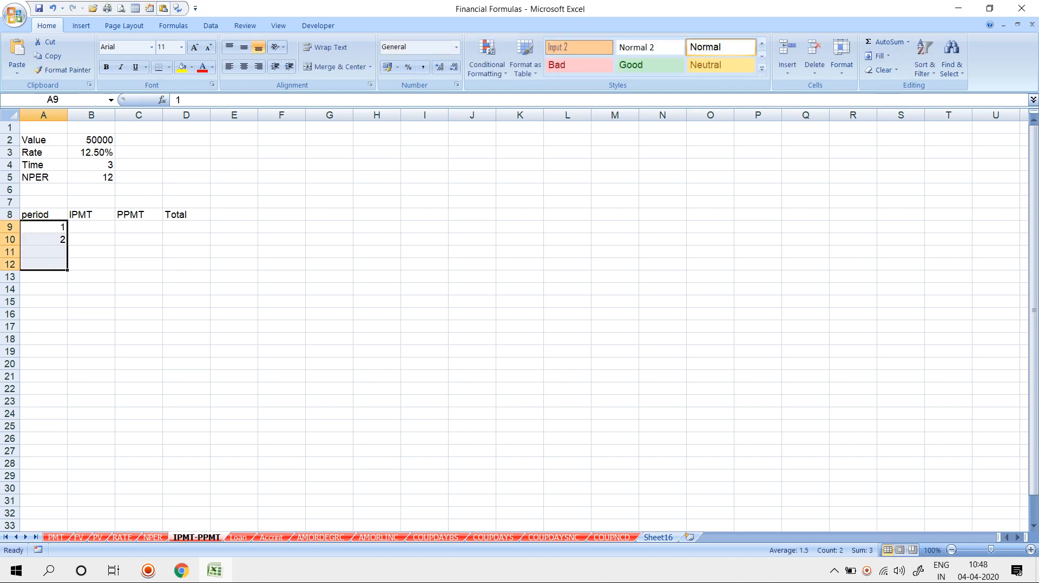
pyautogui.moveTo(44, 227); pyautogui.dragTo(67, 507)
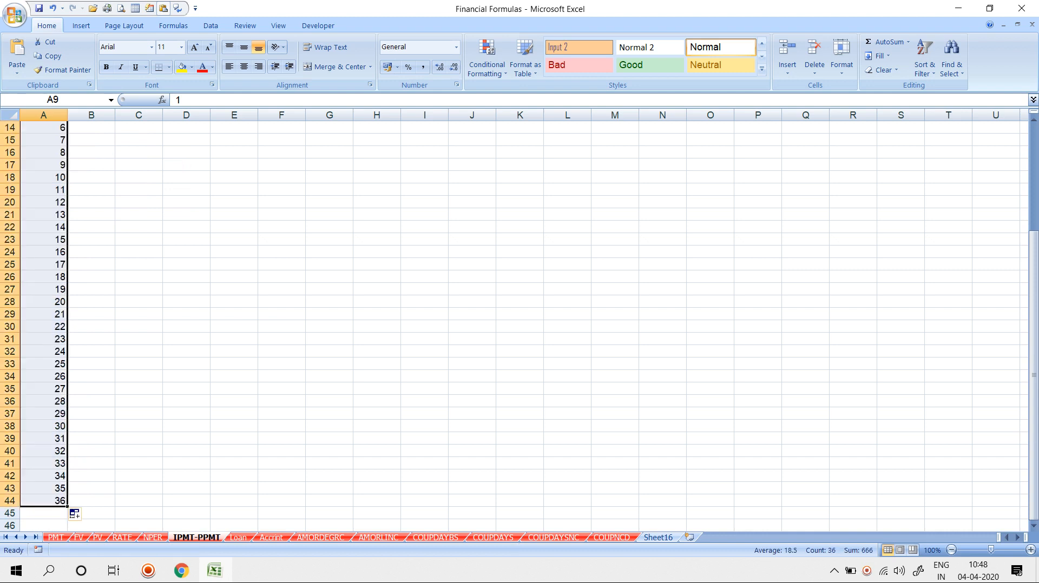
# Step: Enter =IPMT(B3/12,A9,B4*12,B2) in B9 to calculate the interest part of the first payment
pyautogui.press('Up')
pyautogui.press('Up')
pyautogui.press('Up')
pyautogui.press('Up')
pyautogui.press('Up')
pyautogui.press('Down')
pyautogui.press('Down')
pyautogui.press('Right')
pyautogui.press('Down')
pyautogui.press('Down')
pyautogui.press('Down')
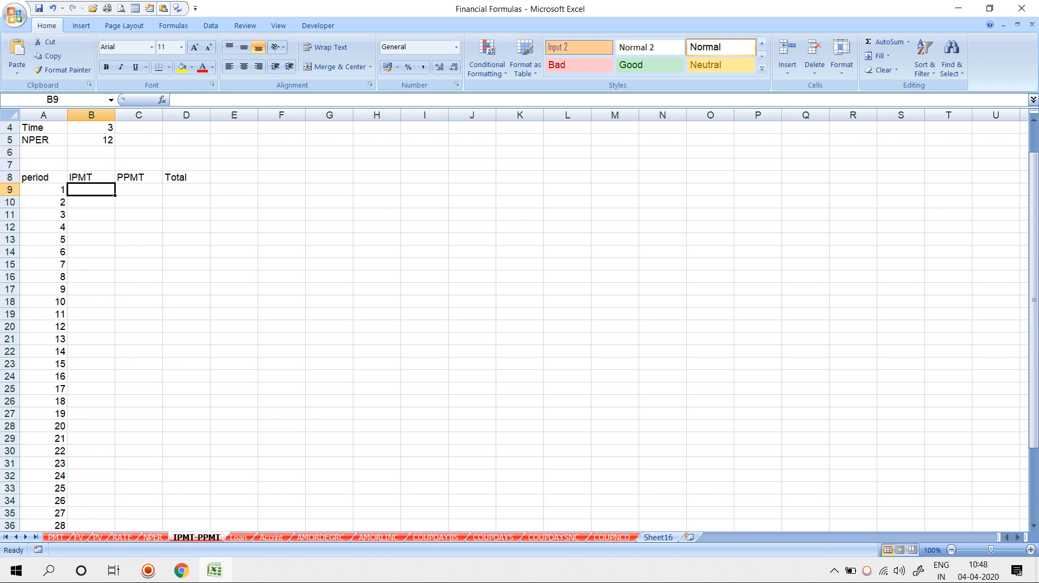
pyautogui.write('=IPMT(')
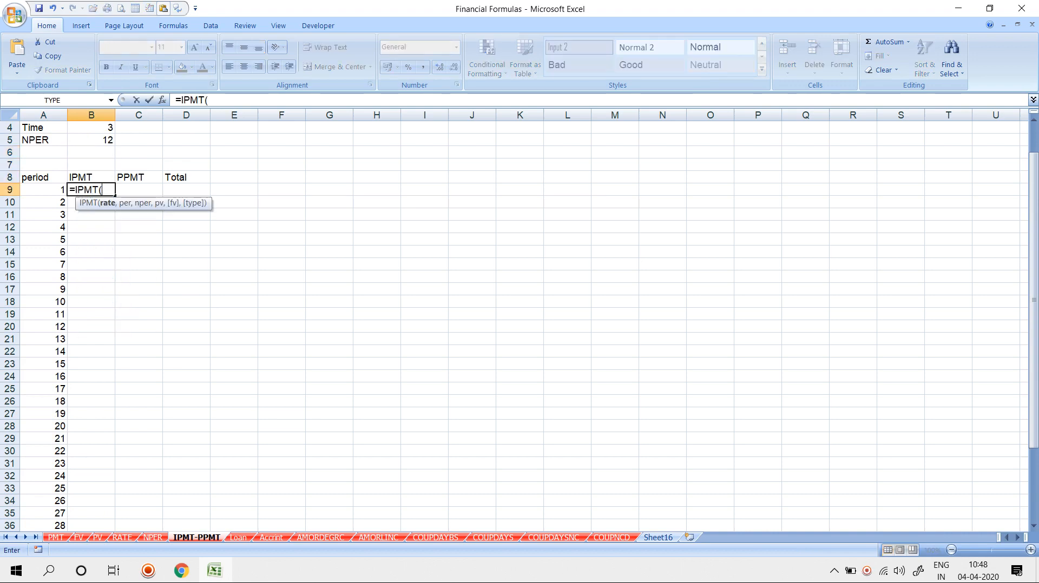
pyautogui.scroll(1, 514, 319)
pyautogui.click(91, 153)
pyautogui.write('/12')
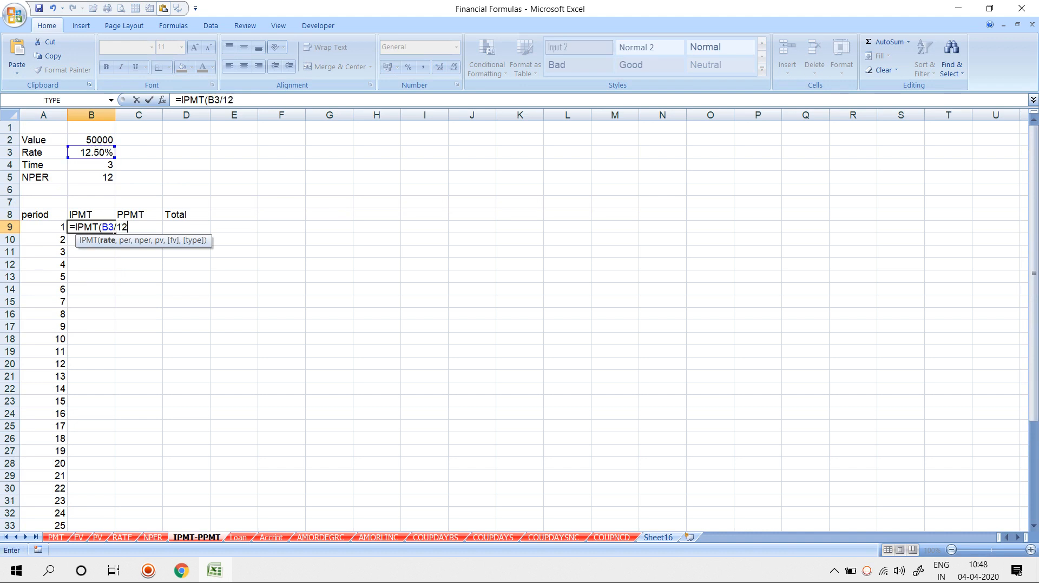
pyautogui.write(',')
pyautogui.press('Left')
pyautogui.write(',')
pyautogui.press('Up')
pyautogui.press('Up')
pyautogui.press('Up')
pyautogui.press('Up')
pyautogui.press('Up')
pyautogui.write('*12,')
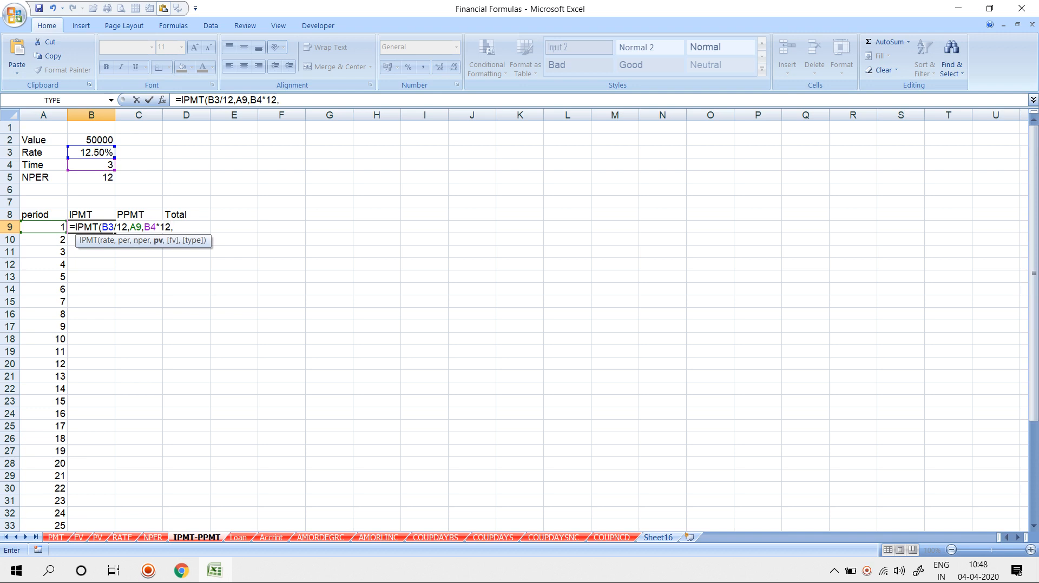
pyautogui.press('Up')
pyautogui.press('Up')
pyautogui.press('Up')
pyautogui.press('Up')
pyautogui.press('Up')
pyautogui.press('Up')
pyautogui.press('Up')
pyautogui.press('Return')
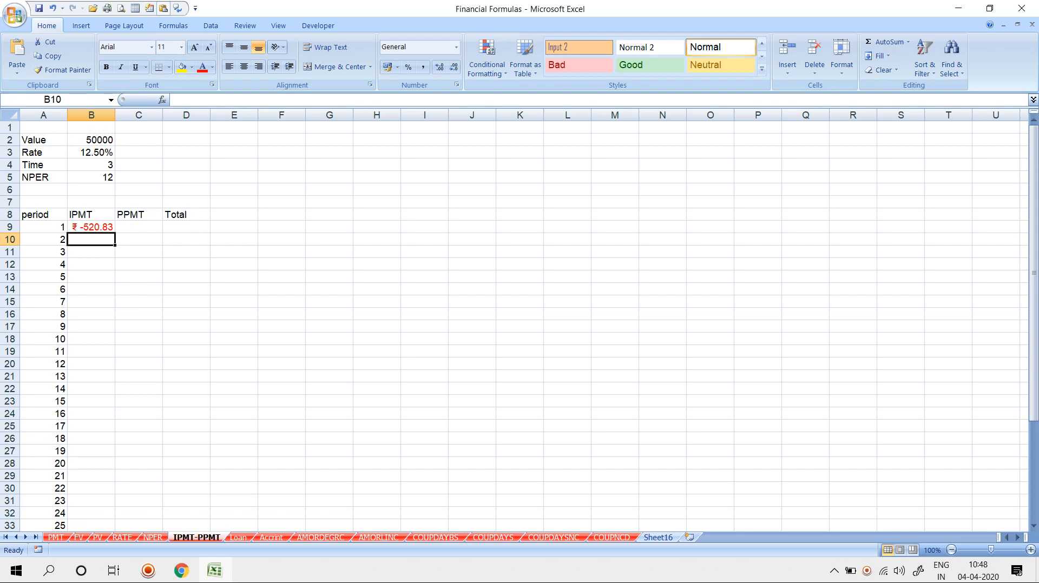
# Step: Enter =PPMT(B3/12,A9,B4*12,B2) in C9 to calculate the principal part of the first payment
pyautogui.press('Up')
pyautogui.press('Right')
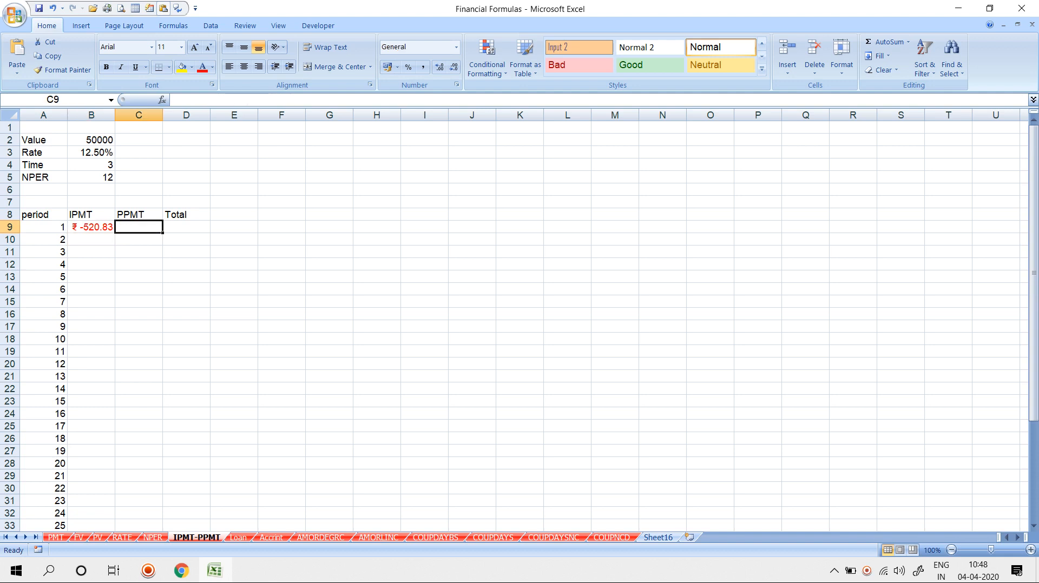
pyautogui.write('=PPMT(')
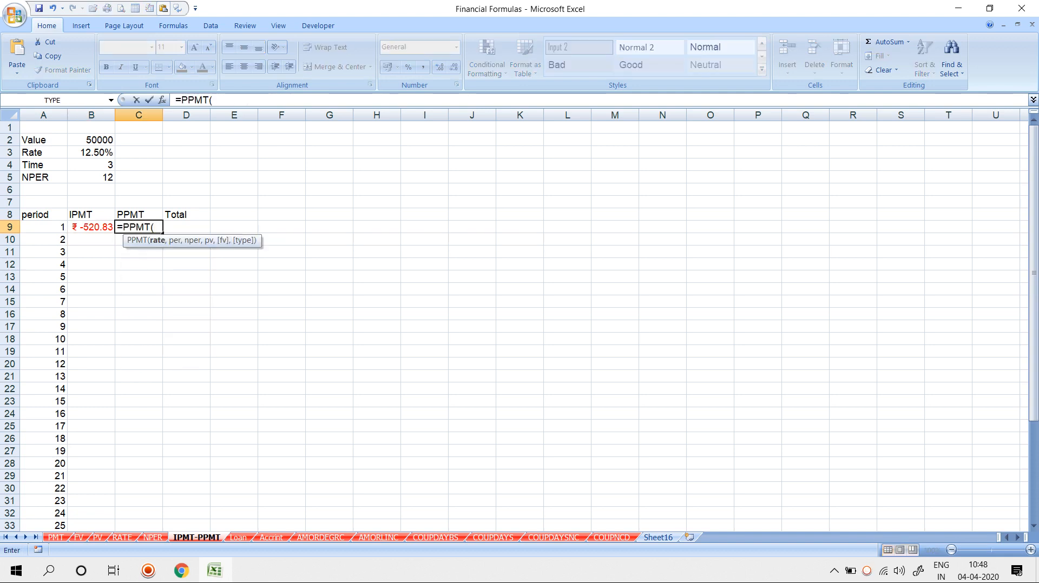
pyautogui.click(91, 153)
pyautogui.write('/12,')
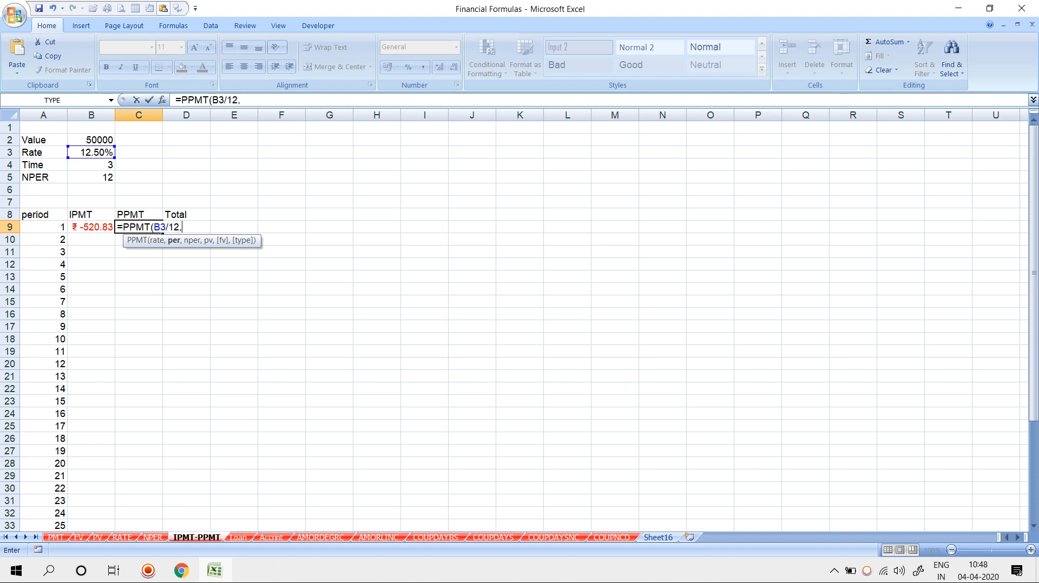
pyautogui.click(43, 228)
pyautogui.write(',')
pyautogui.click(91, 165)
pyautogui.write('*12,')
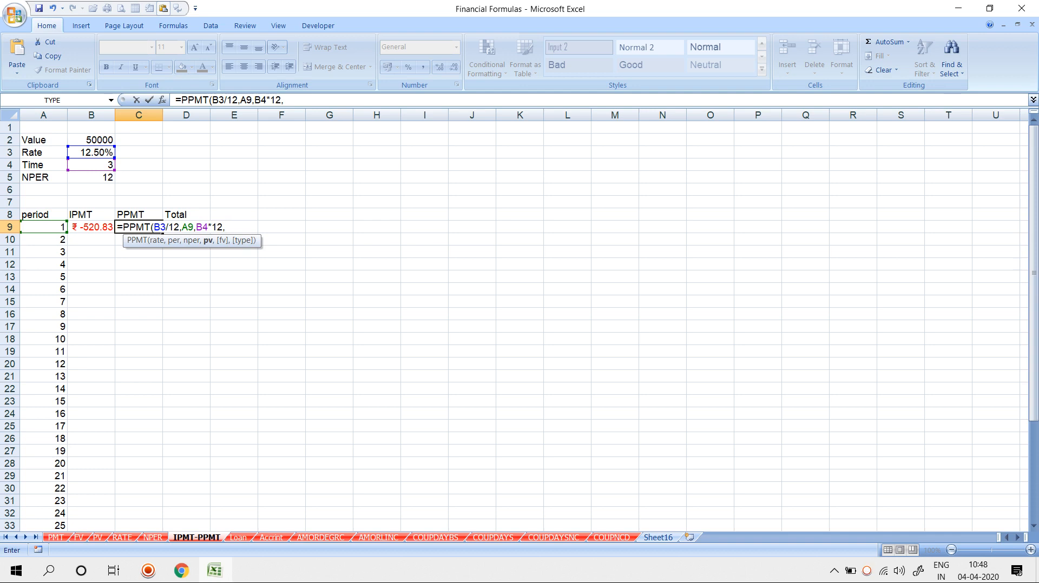
pyautogui.write('B2')
pyautogui.press('Return')
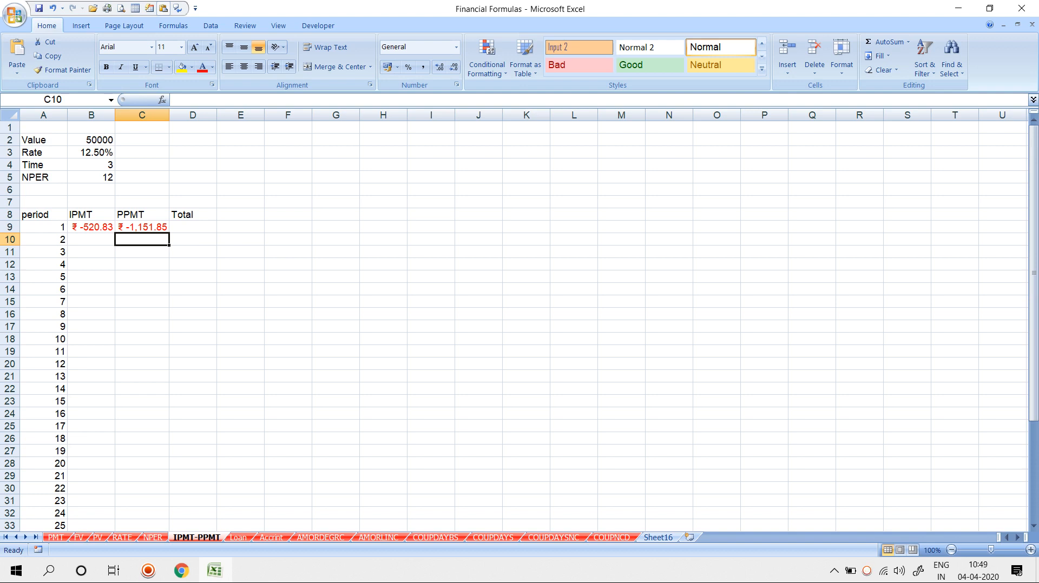
# Step: Total the first period's interest and principal by entering =B9+C9 in D9
pyautogui.press('Up')
pyautogui.press('Right')
pyautogui.write('=')
pyautogui.press('Left')
pyautogui.press('Left')
pyautogui.write('+')
pyautogui.press('Left')
pyautogui.press('Return')
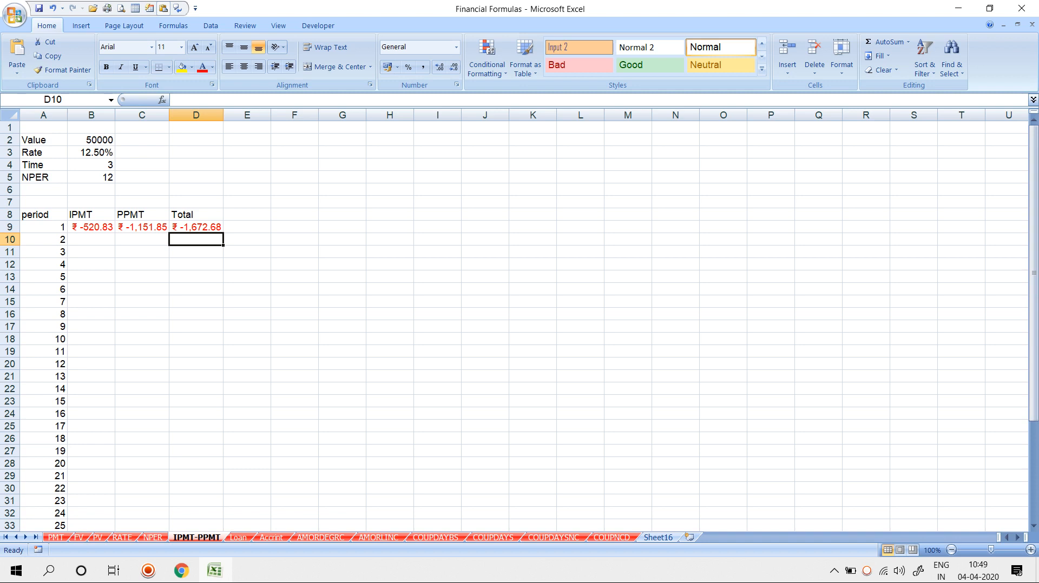
# Step: Lock the references in B9's interest formula so it reads =IPMT($B$3/12,$A9,$B$4*12,$B$2)
pyautogui.press('Up')
pyautogui.press('Left')
pyautogui.press('Left')
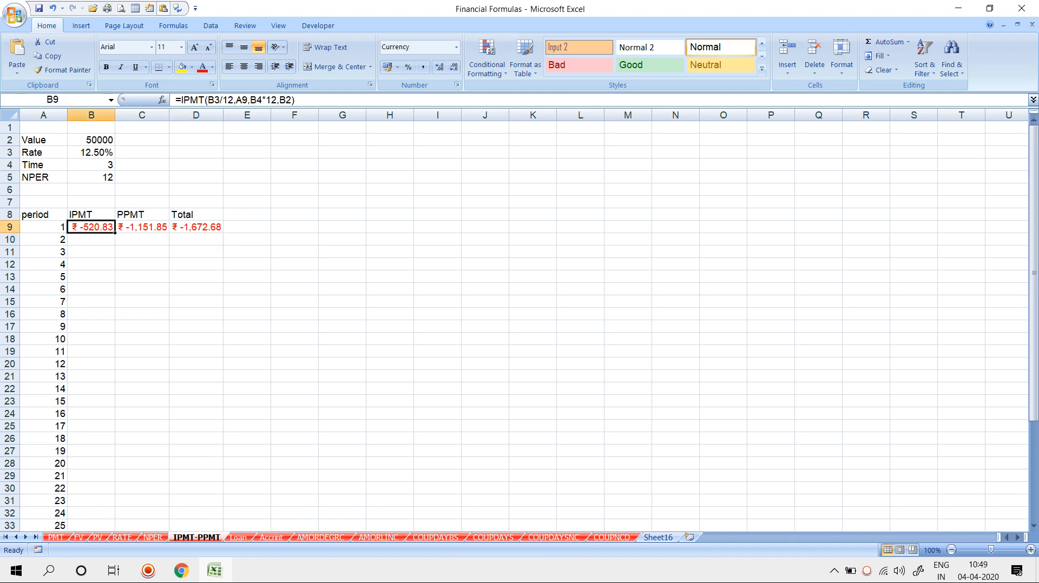
pyautogui.press('F2')
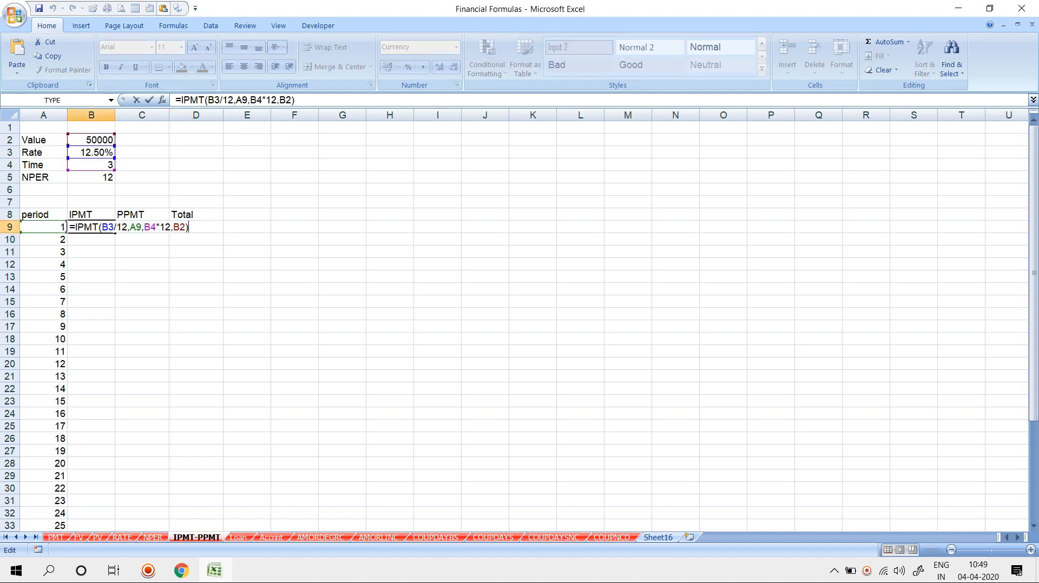
pyautogui.press('Left')
pyautogui.press('Left')
pyautogui.press('Left')
pyautogui.press('Left')
pyautogui.press('Left')
pyautogui.press('Left')
pyautogui.press('Left')
pyautogui.press('Left')
pyautogui.press('Left')
pyautogui.press('Left')
pyautogui.press('Left')
pyautogui.press('Left')
pyautogui.press('Left')
pyautogui.press('Left')
pyautogui.press('Left')
pyautogui.press('Left')
pyautogui.press('F4')
pyautogui.press('Right')
pyautogui.press('Right')
pyautogui.press('Right')
pyautogui.press('Right')
pyautogui.press('Right')
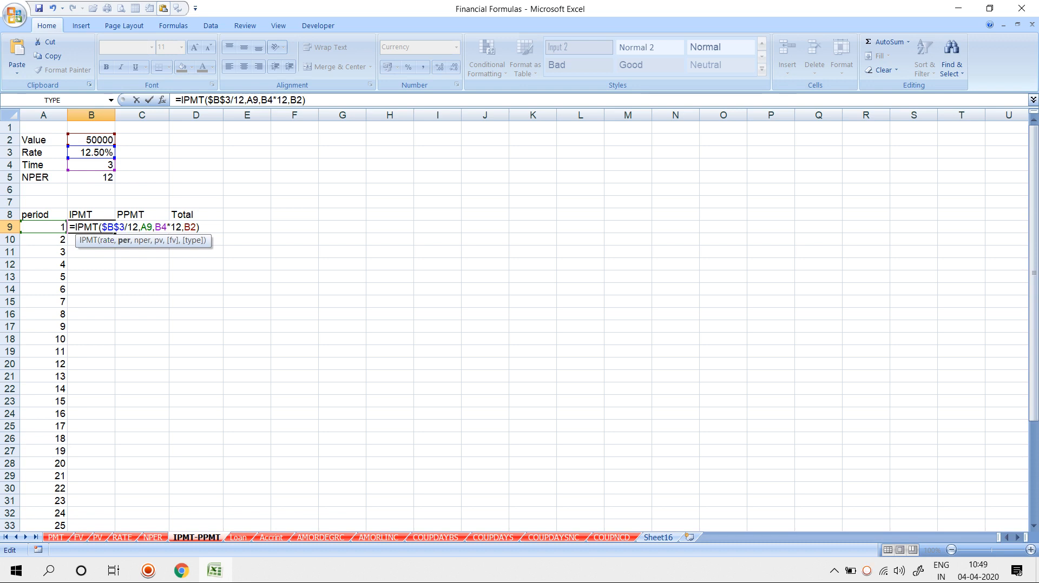
pyautogui.press('F4')
pyautogui.press('F4')
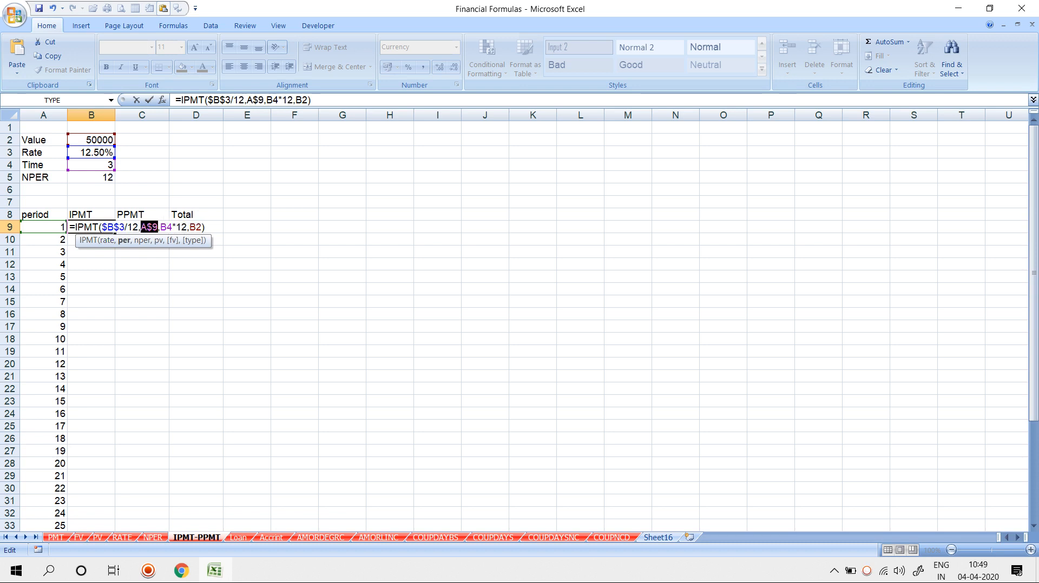
pyautogui.press('F4')
pyautogui.press('Right')
pyautogui.press('Right')
pyautogui.press('F4')
pyautogui.press('Right')
pyautogui.press('Right')
pyautogui.press('Right')
pyautogui.press('Right')
pyautogui.press('Right')
pyautogui.press('Right')
pyautogui.press('F4')
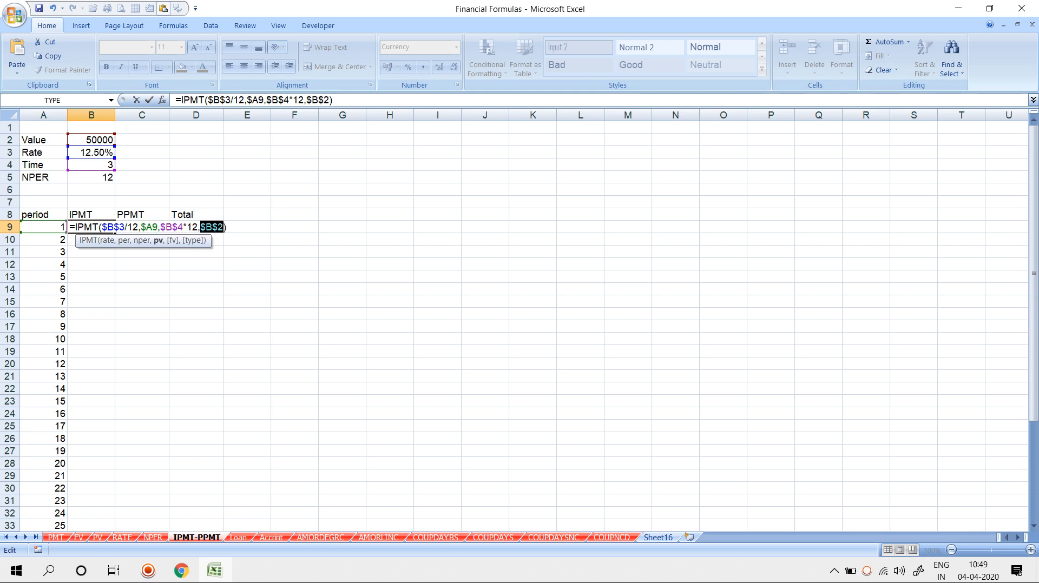
pyautogui.press('Return')
# Step: Lock the references in C9's principal formula so it reads =PPMT($B$3/12,$A9,$B$4*12,$B$2)
pyautogui.press('Up')
pyautogui.press('Right')
pyautogui.press('F2')
pyautogui.press('Home')
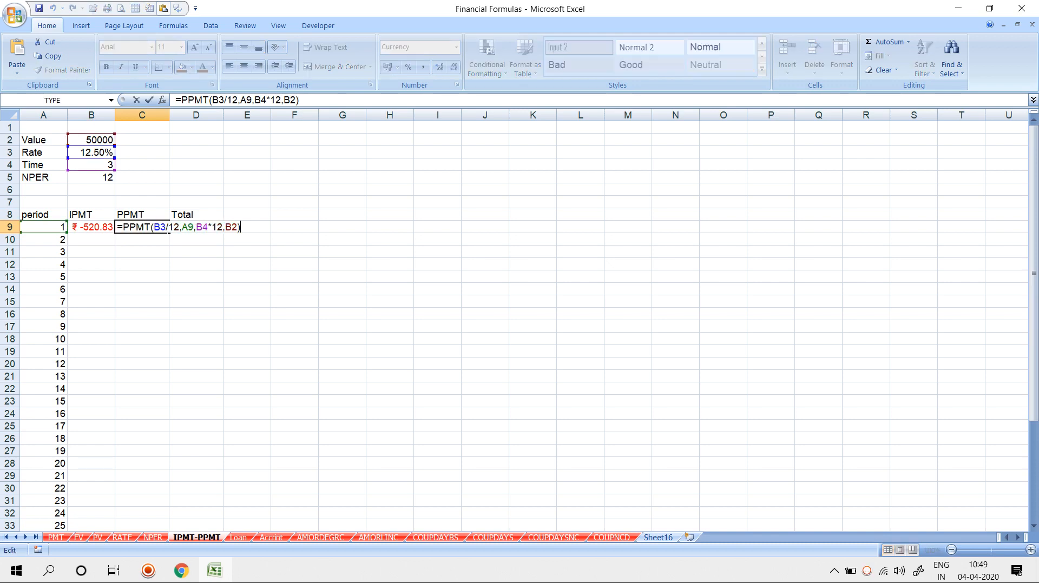
pyautogui.press('Right')
pyautogui.press('Right')
pyautogui.press('Right')
pyautogui.press('Right')
pyautogui.press('Right')
pyautogui.press('Right')
pyautogui.press('F4')
pyautogui.press('Right')
pyautogui.press('Right')
pyautogui.press('Right')
pyautogui.press('Right')
pyautogui.press('F4')
pyautogui.press('F4')
pyautogui.press('F4')
pyautogui.press('Right')
pyautogui.press('Right')
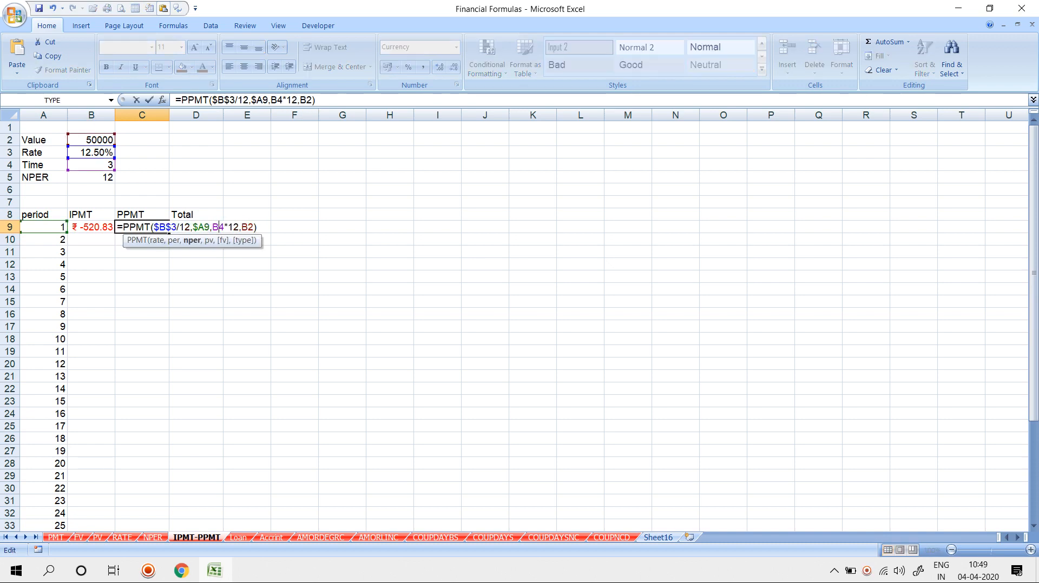
pyautogui.press('F4')
pyautogui.press('Right')
pyautogui.press('Right')
pyautogui.press('Right')
pyautogui.press('Right')
pyautogui.press('Right')
pyautogui.press('F4')
pyautogui.press('Return')
# Step: Fill the IPMT, PPMT and Total formulas from row 9 down through row 44 for all 36 periods
pyautogui.press('Down')
pyautogui.press('Down')
pyautogui.press('Down')
pyautogui.press('Left')
pyautogui.press('Left')
pyautogui.hotkey('ctrl', 'Down')
pyautogui.press('Right')
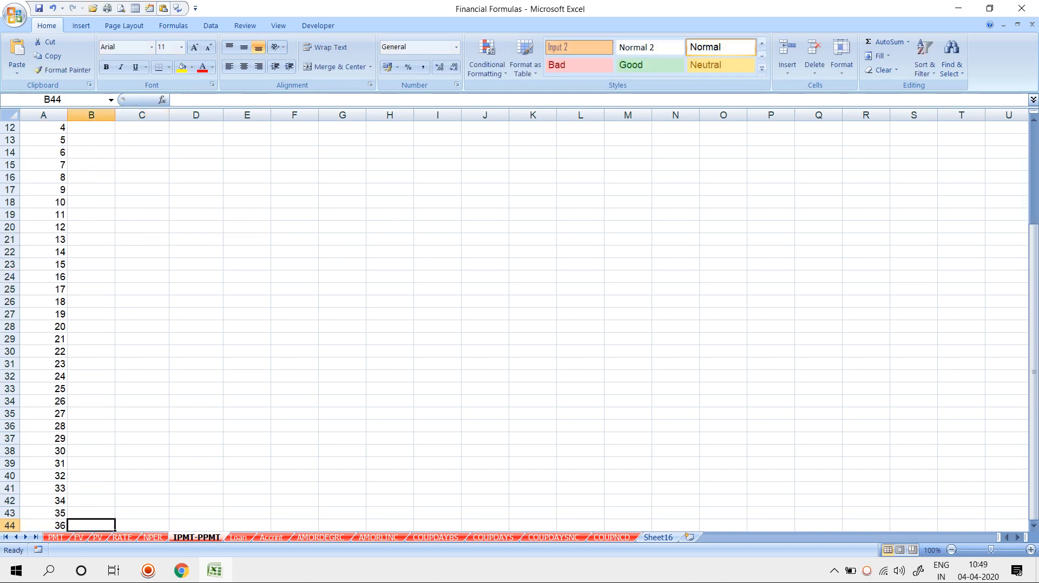
pyautogui.hotkey('ctrl', 'shift', 'Up')
pyautogui.hotkey('shift', 'Right')
pyautogui.hotkey('shift', 'Right')
pyautogui.hotkey('ctrl', 'd')
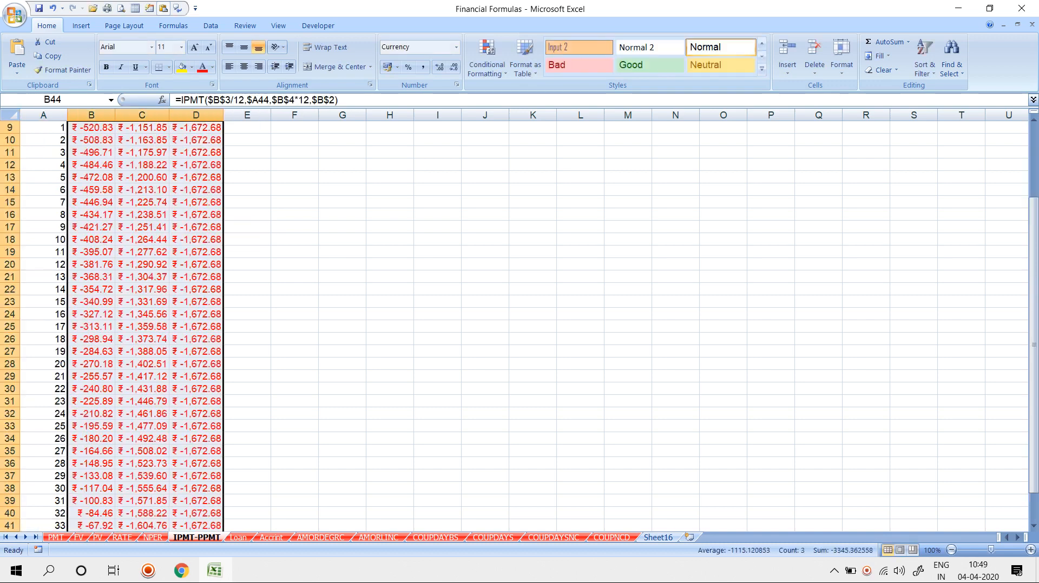
pyautogui.scroll(3, 520, 325)
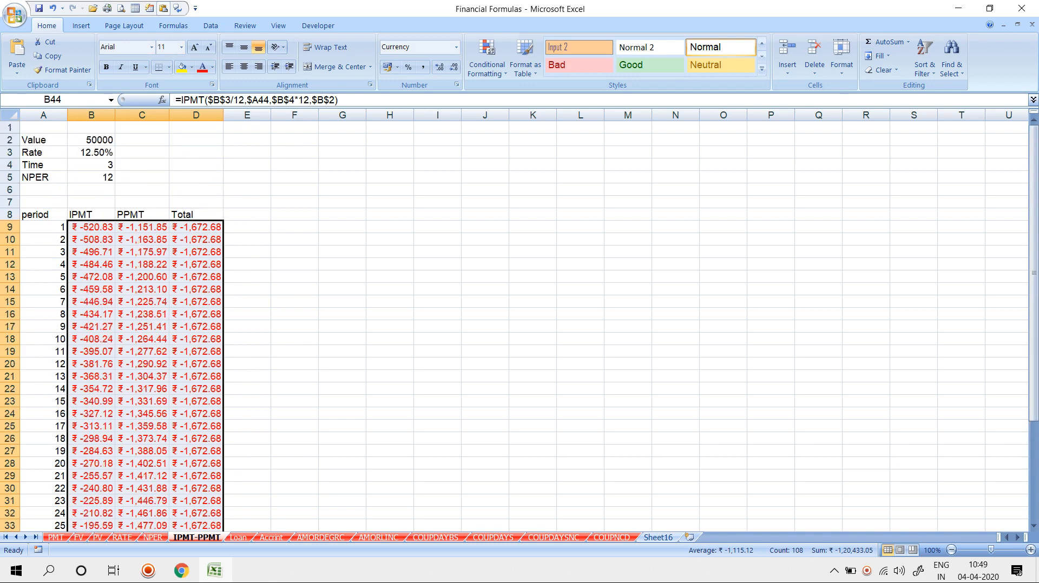
# Step: Sum the IPMT column in B45 and the PPMT column in C45, covering rows 9 to 44
pyautogui.click(91, 252)
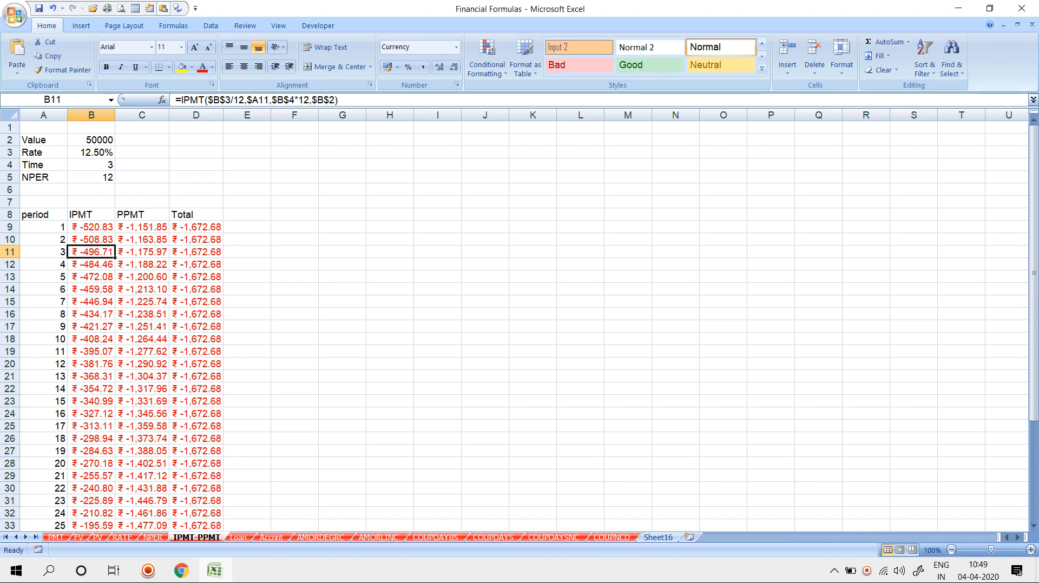
pyautogui.scroll(-8, 519, 324)
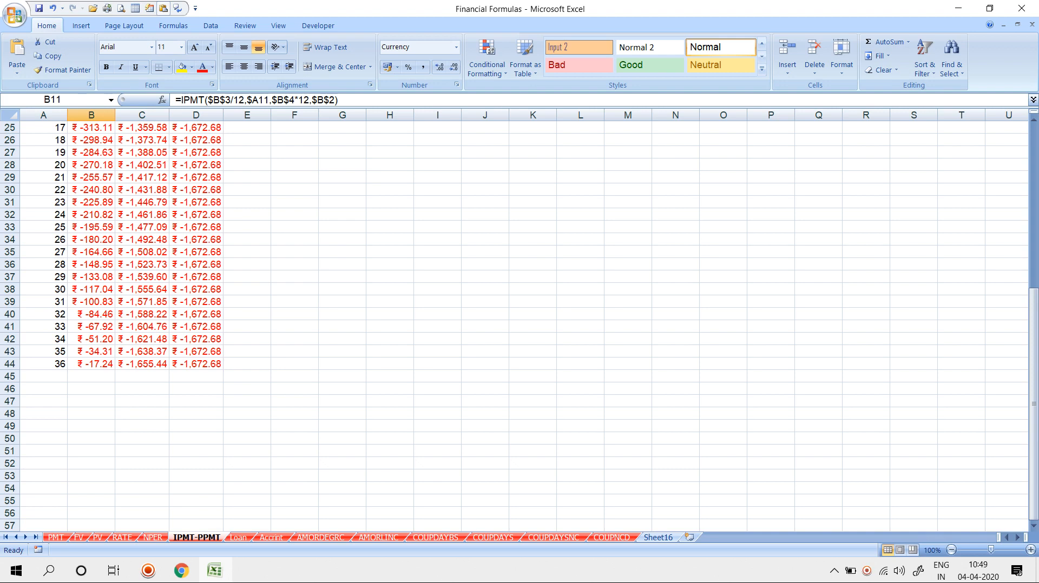
pyautogui.scroll(6, 519, 324)
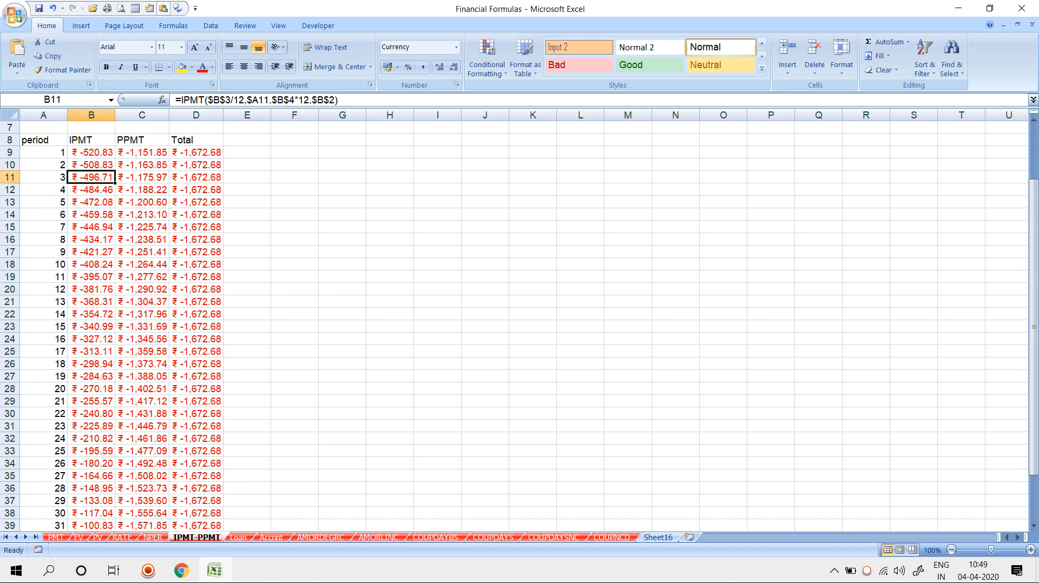
pyautogui.scroll(-6, 520, 324)
pyautogui.click(91, 377)
pyautogui.hotkey('alt', '=')
pyautogui.press('Return')
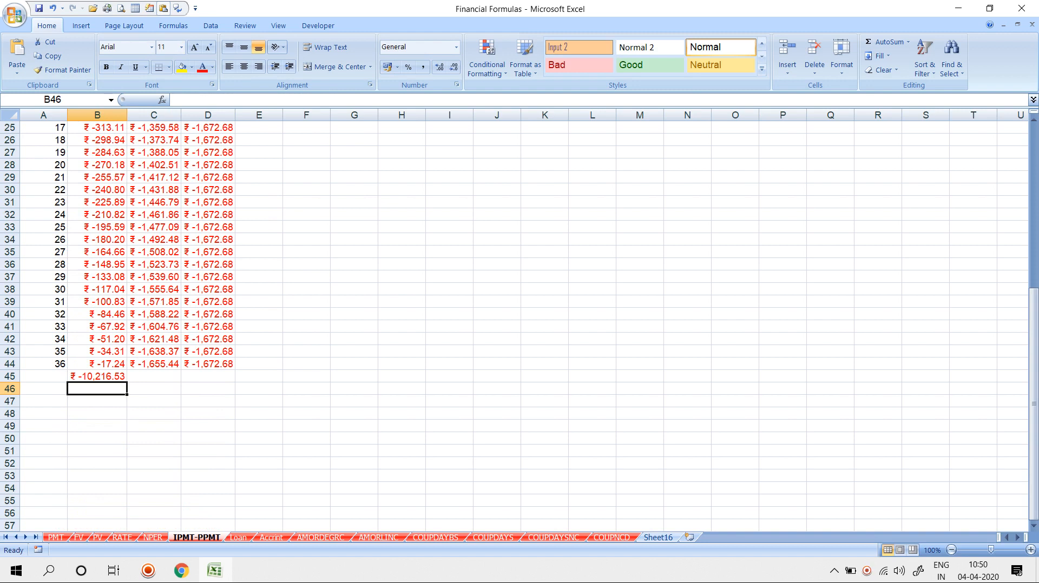
pyautogui.click(154, 377)
pyautogui.hotkey('alt', '=')
pyautogui.press('Return')
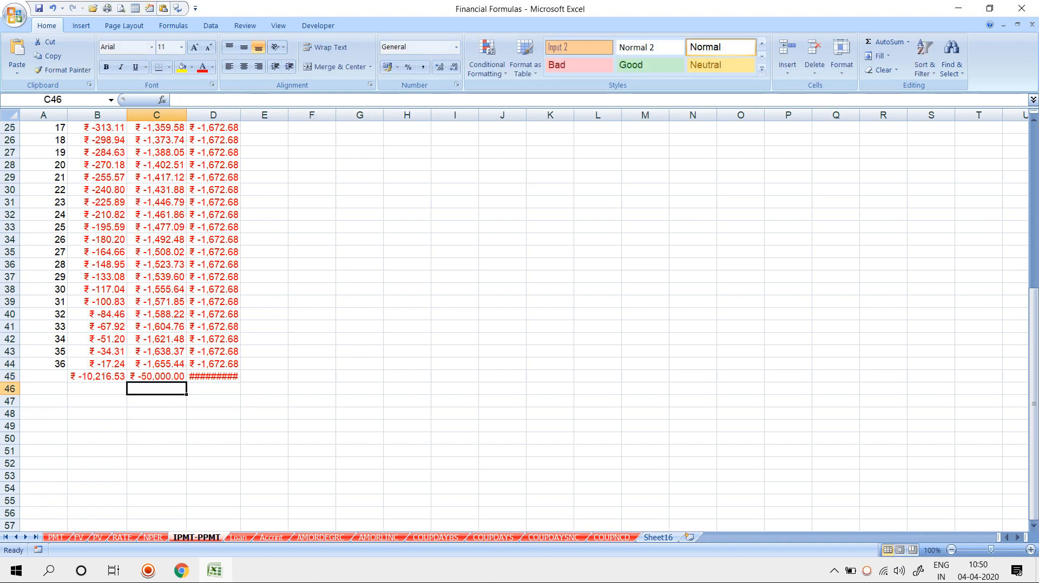
# Step: Autofit the width of column D to its contents and select the total in D45
pyautogui.click(156, 377)
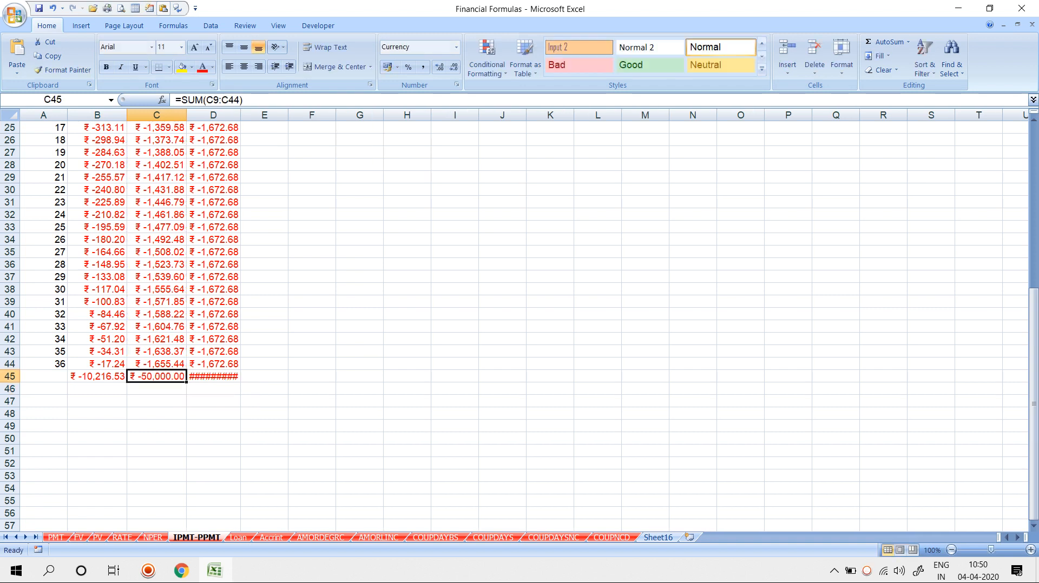
pyautogui.doubleClick(240, 115)
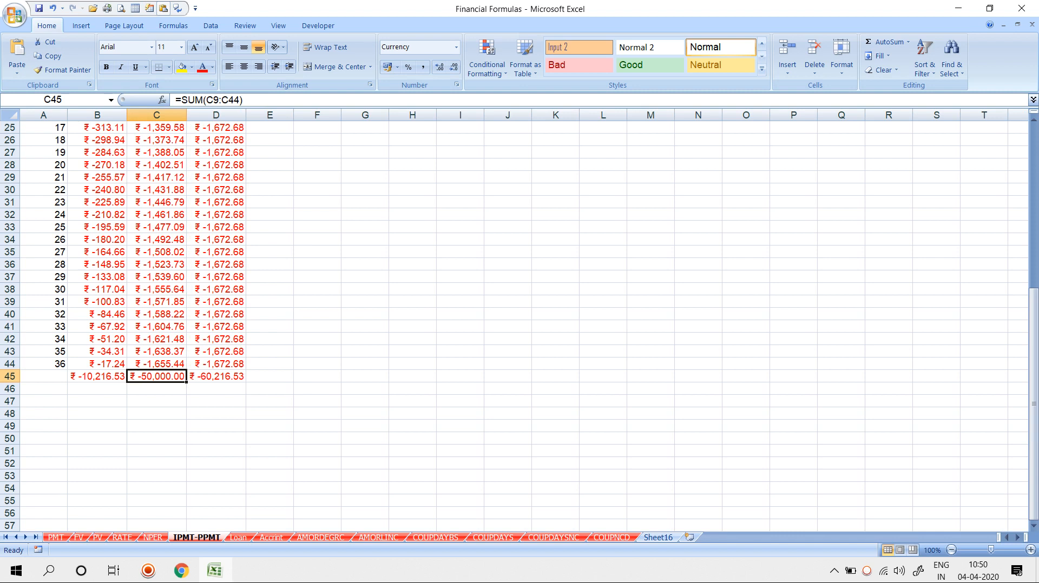
pyautogui.click(215, 377)
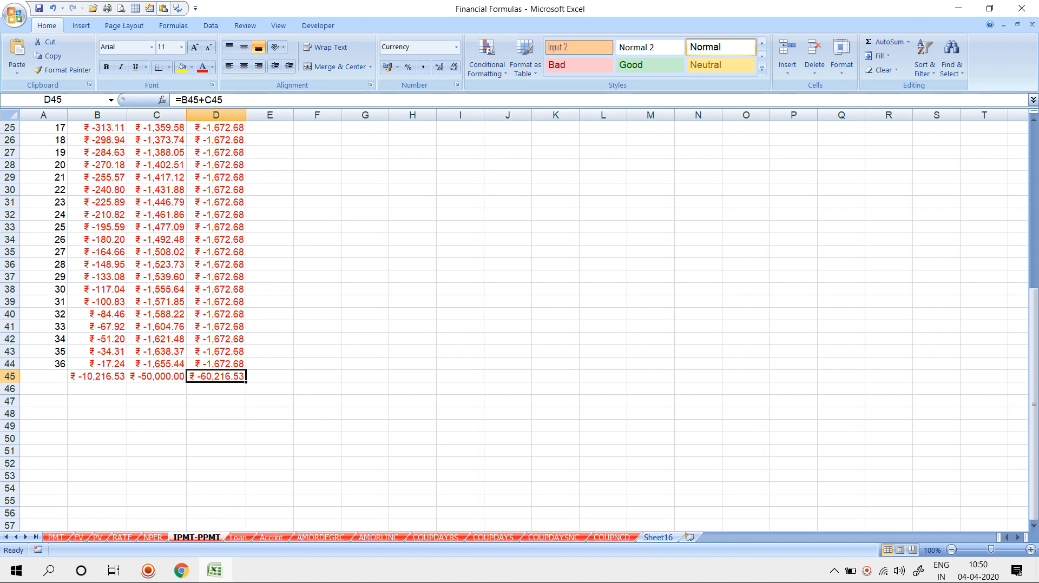
# Step: In E39, use SUM to add up the Total column from period 1 through period 31
pyautogui.scroll(7, 520, 324)
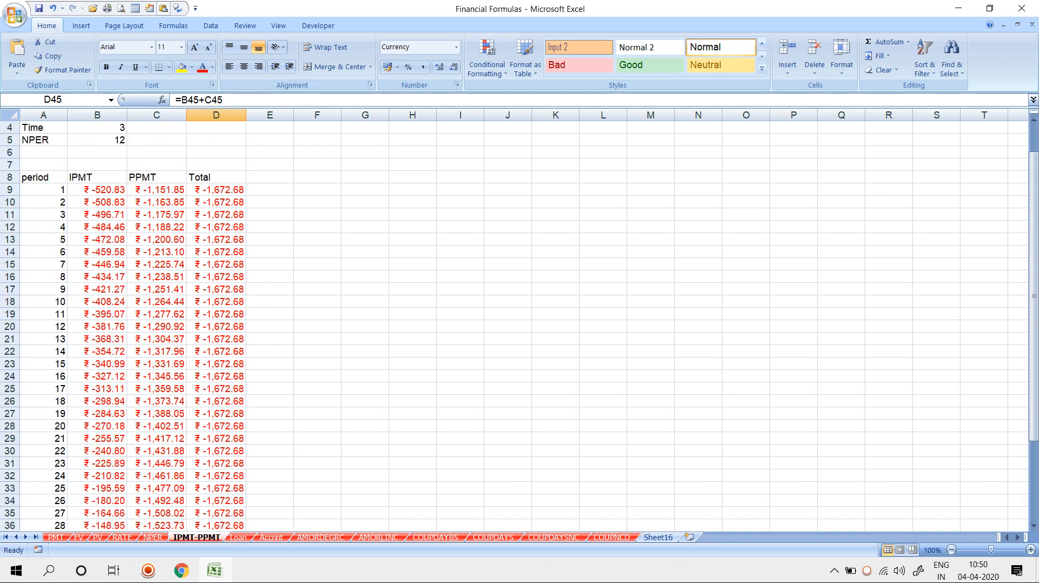
pyautogui.scroll(-4, 520, 325)
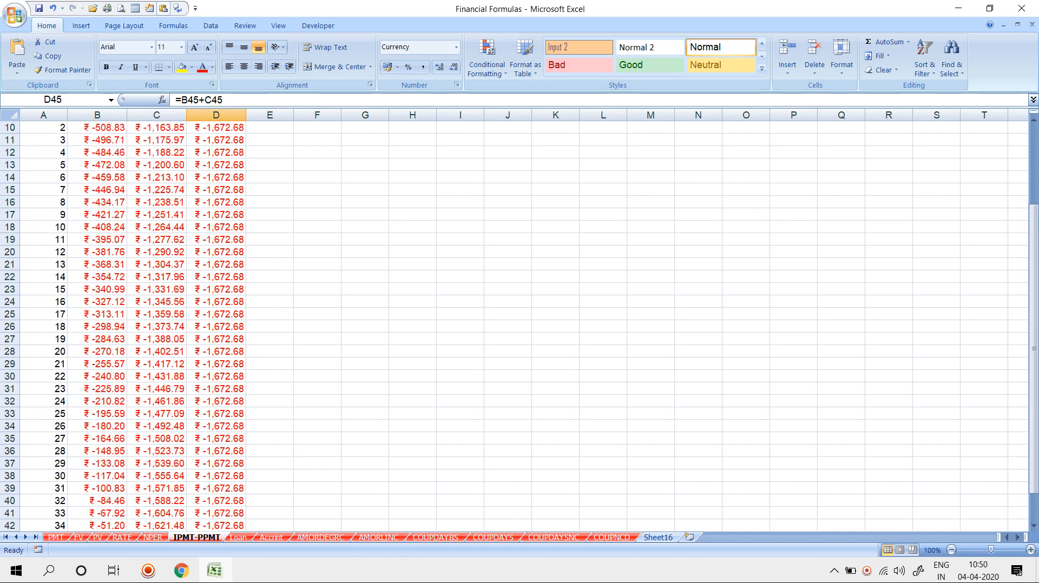
pyautogui.moveTo(99, 414); pyautogui.dragTo(156, 414)
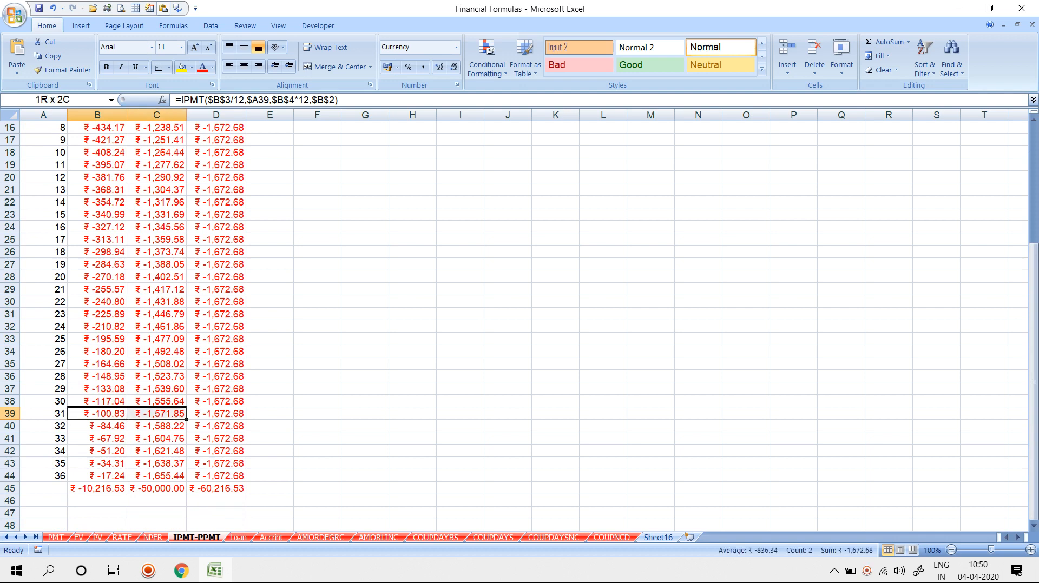
pyautogui.click(270, 414)
pyautogui.write('=SUM(')
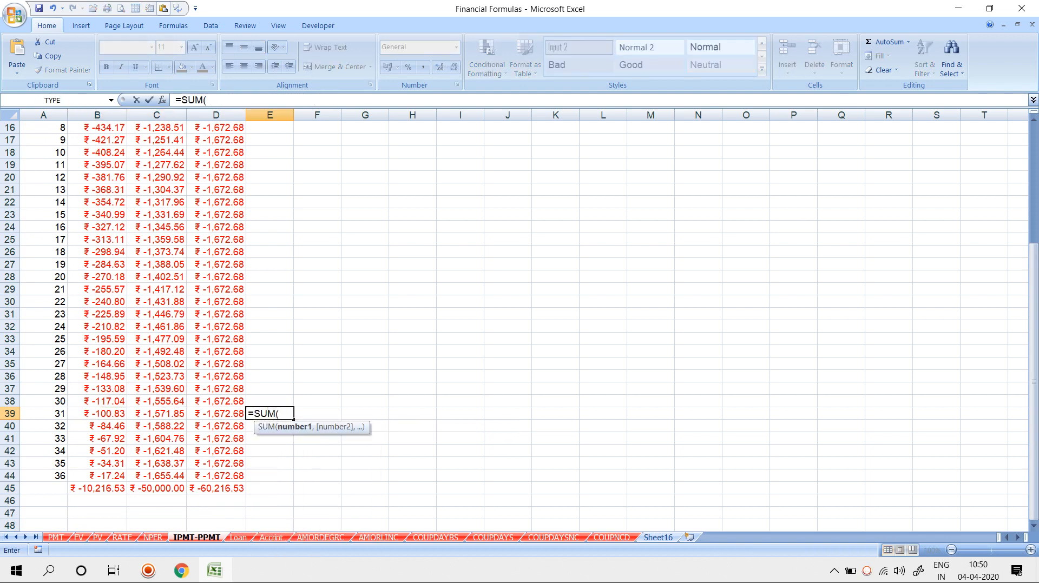
pyautogui.press('Left')
pyautogui.hotkey('ctrl', 'shift', 'Up')
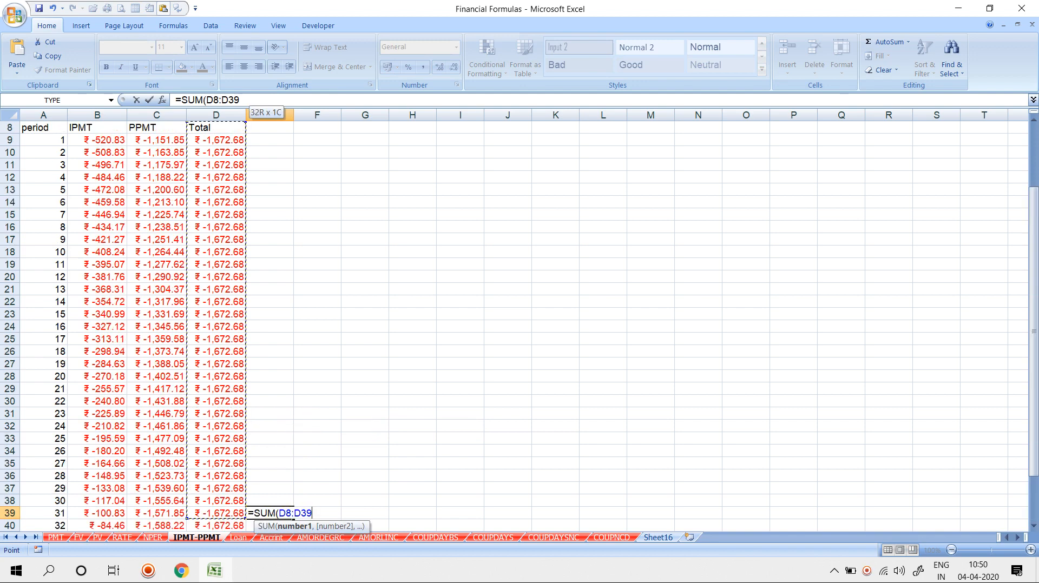
pyautogui.hotkey('shift', 'Down')
pyautogui.press('Return')
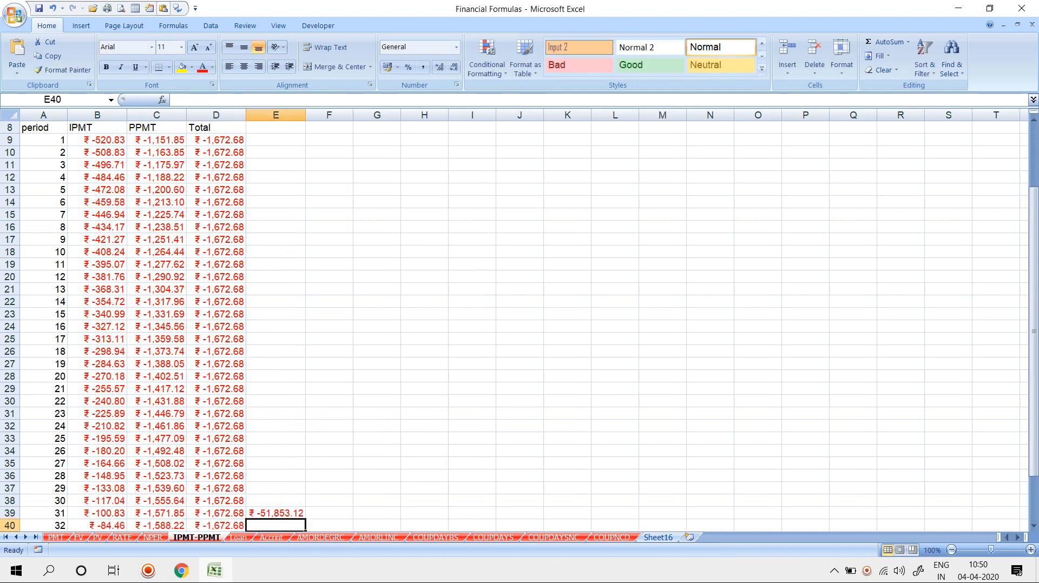
# Step: Enter =SUM(C8:C39) in F39 to add up the principal paid through period 31
pyautogui.scroll(-2, 520, 324)
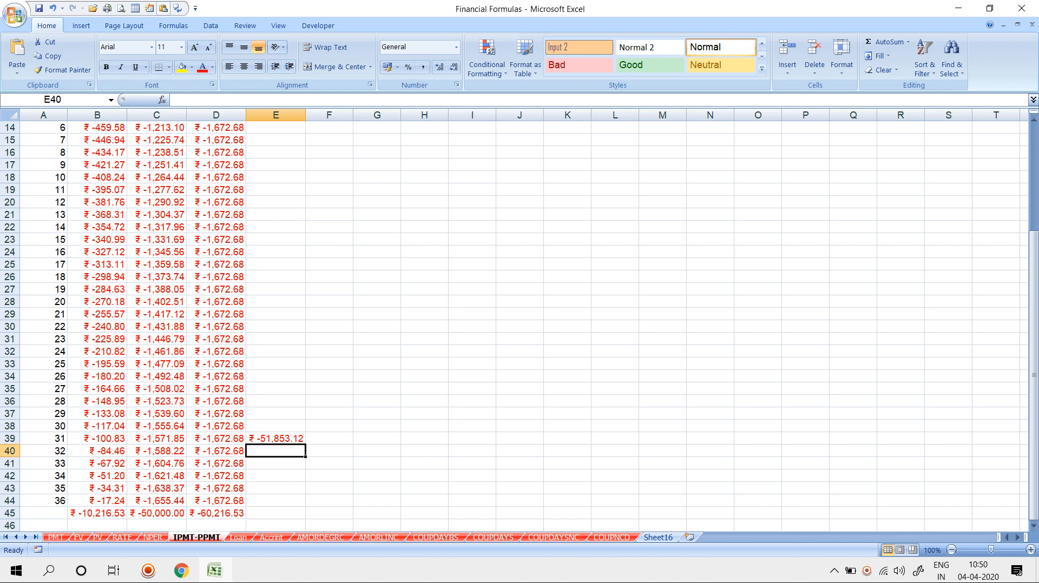
pyautogui.press('Right')
pyautogui.press('Up')
pyautogui.write('=su')
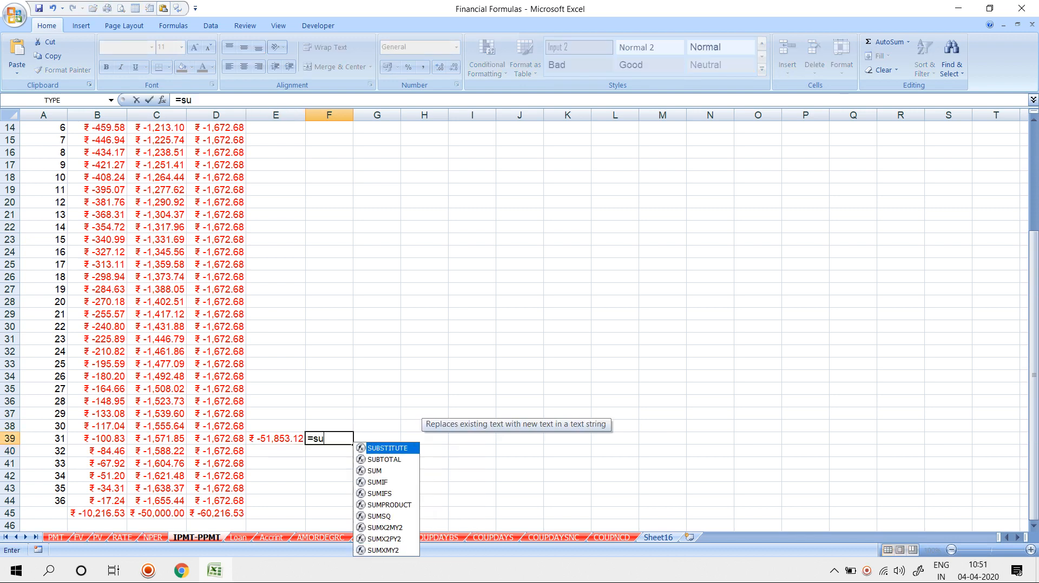
pyautogui.write('m')
pyautogui.press('Tab')
pyautogui.press('Left')
pyautogui.press('Left')
pyautogui.press('Left')
pyautogui.hotkey('ctrl', 'shift', 'Up')
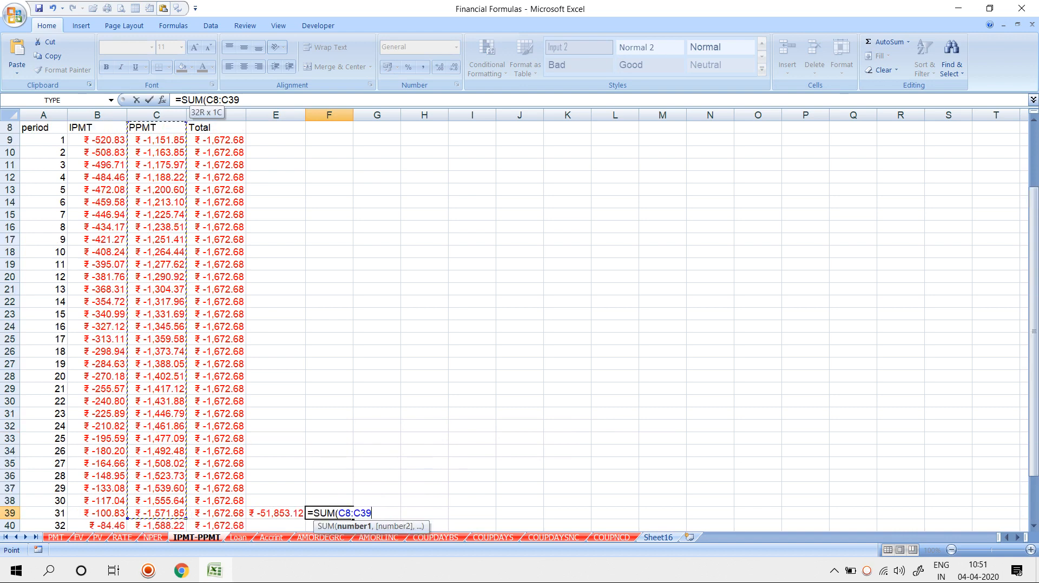
pyautogui.press('Return')
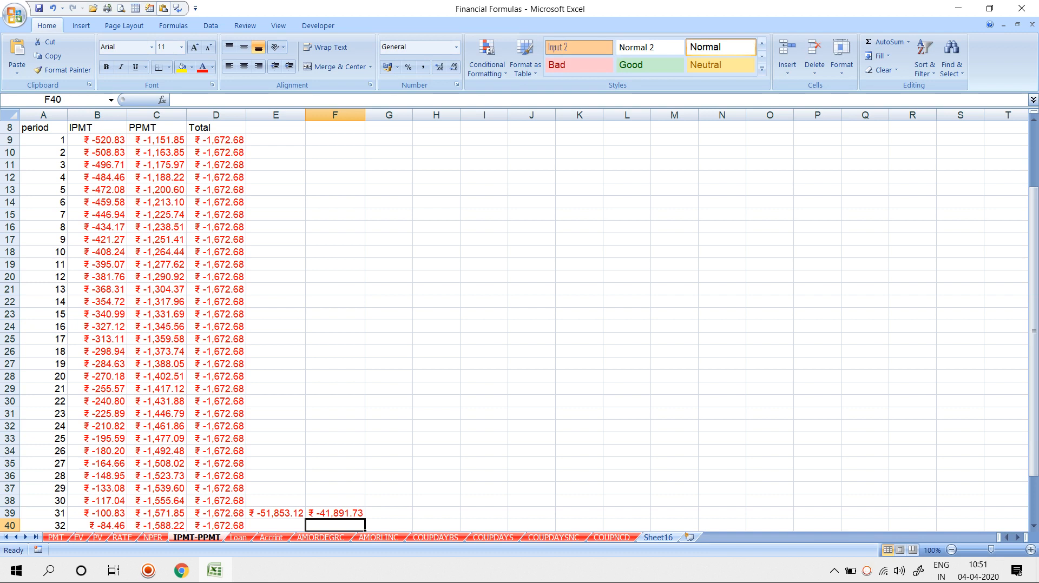
# Step: Enter the label "month" in F6 and the value 30 in F7
pyautogui.scroll(3, 519, 325)
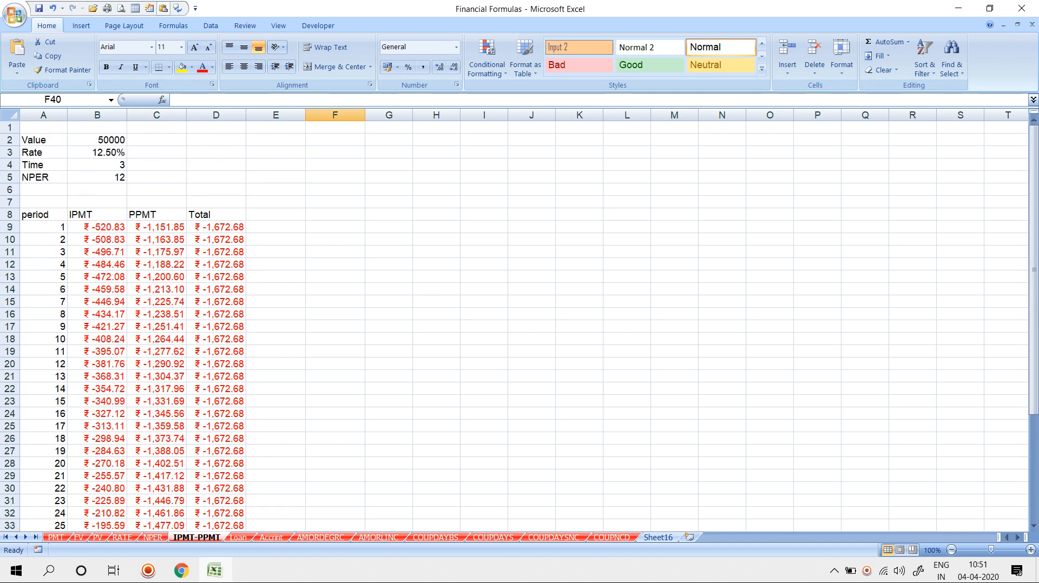
pyautogui.click(334, 190)
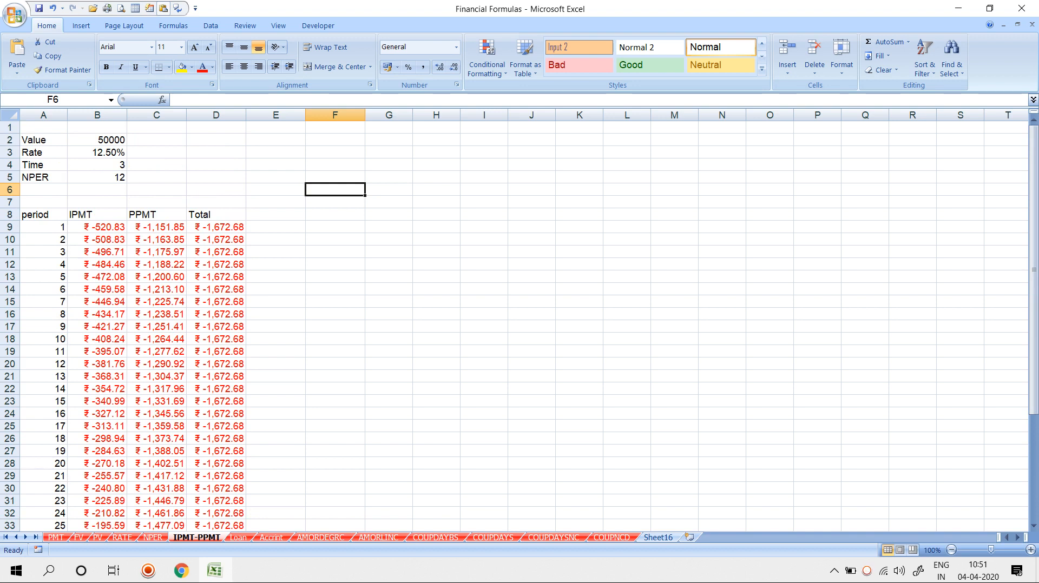
pyautogui.write('month')
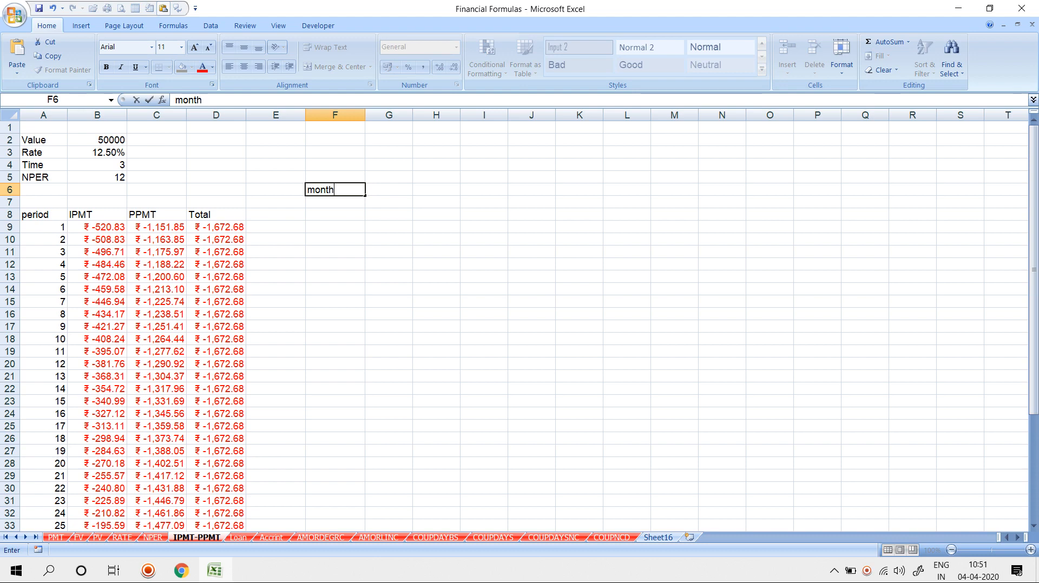
pyautogui.press('Return')
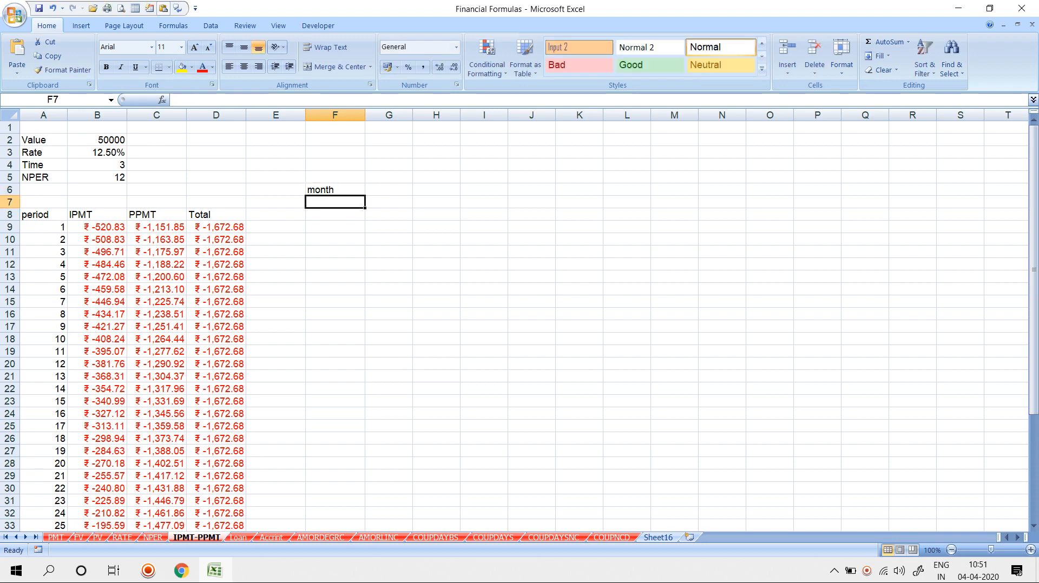
pyautogui.write('30')
pyautogui.press('Return')
pyautogui.press('Up')
pyautogui.press('Up')
pyautogui.press('Right')
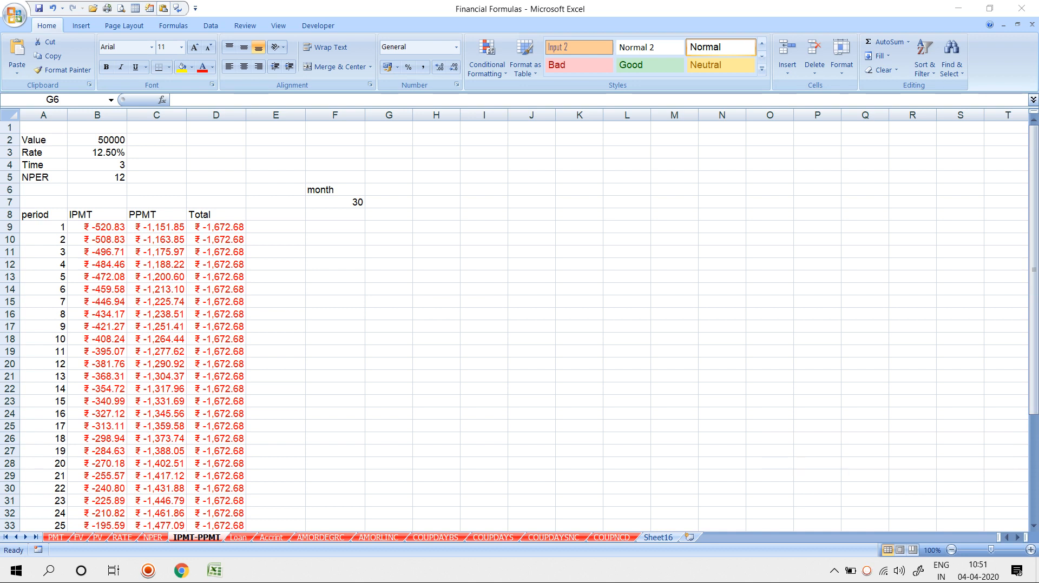
pyautogui.doubleClick(335, 202)
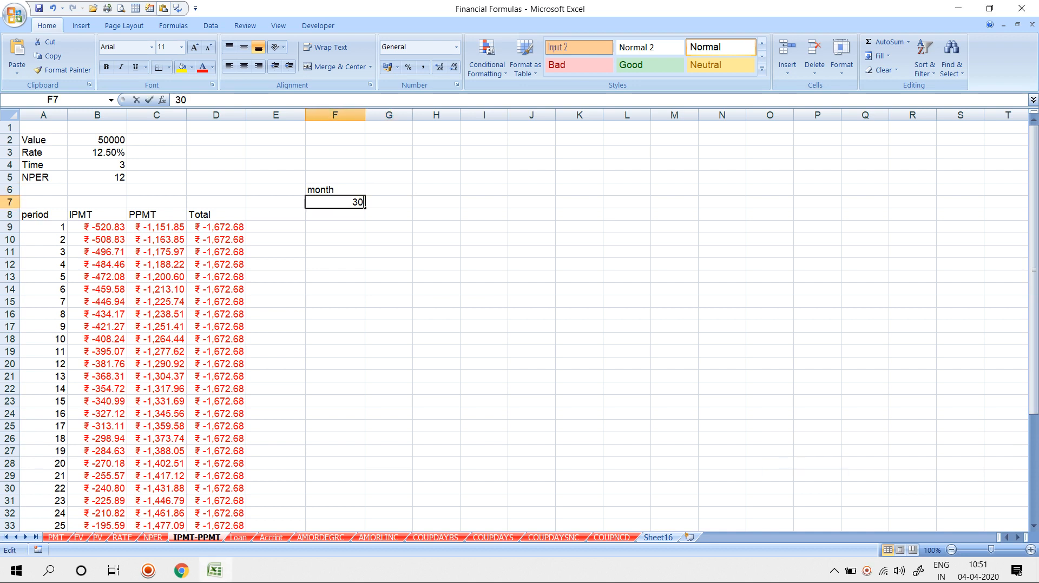
pyautogui.press('Escape')
# Step: Enter the heading PPMT in G6 beside the month label
pyautogui.press('Right')
pyautogui.press('Up')
pyautogui.write('PPMT')
pyautogui.press('Return')
pyautogui.press('Up')
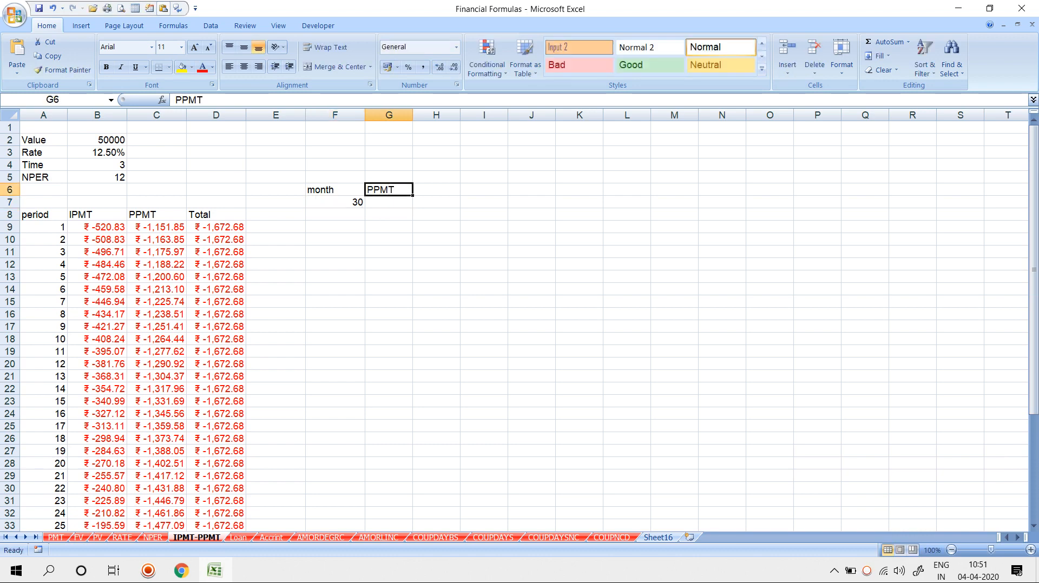
# Step: Enter the heading IPMT in H6 beside the PPMT heading
pyautogui.press('Right')
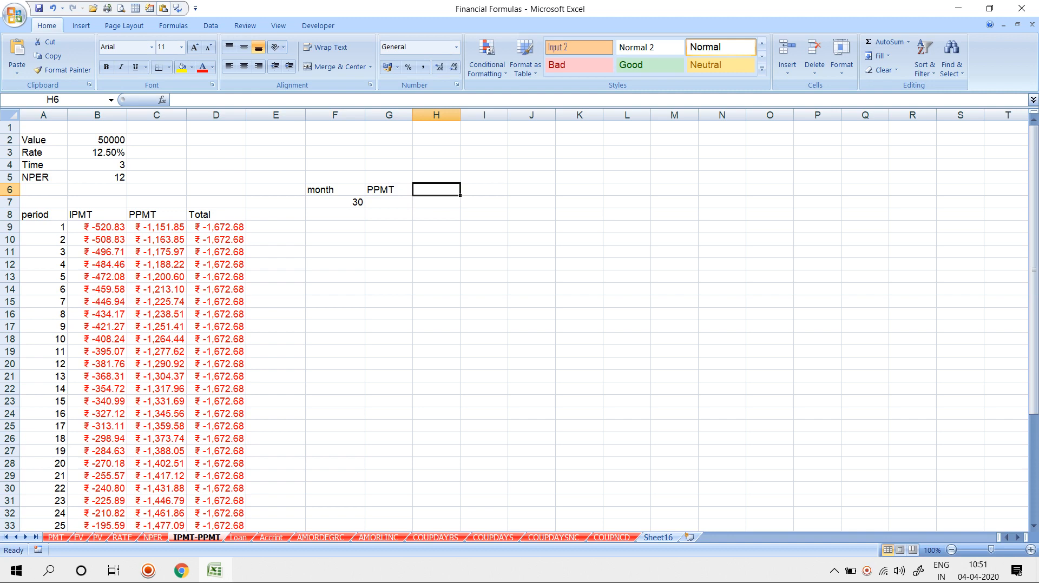
pyautogui.write('IPMT')
pyautogui.press('Return')
# Step: In G7, start the formula =SUM(PPMT(B3/12,ROW("1:"&F7),B4*12,B2 to total the principal through the entered month
pyautogui.press('Left')
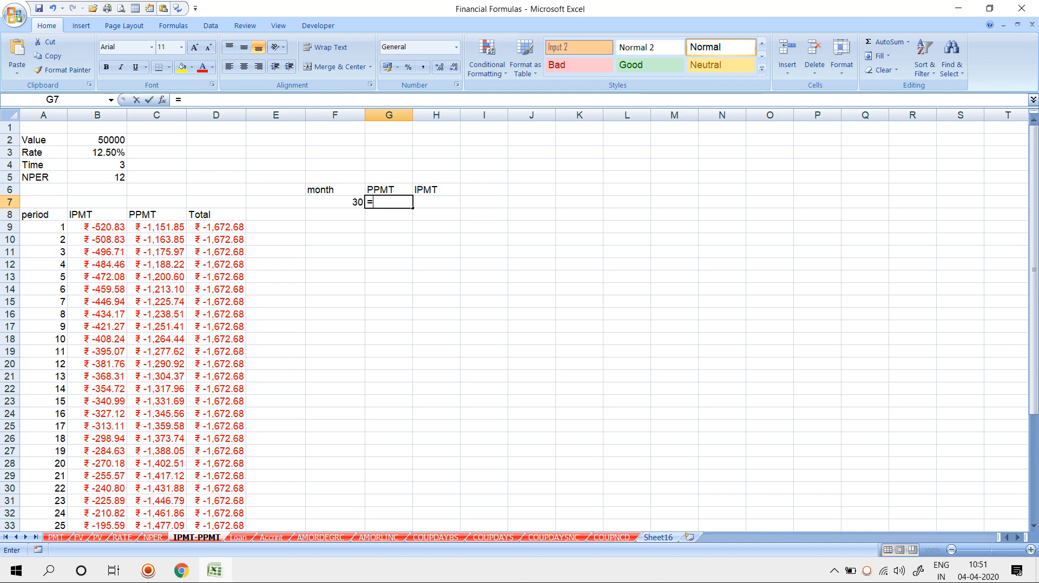
pyautogui.write('=')
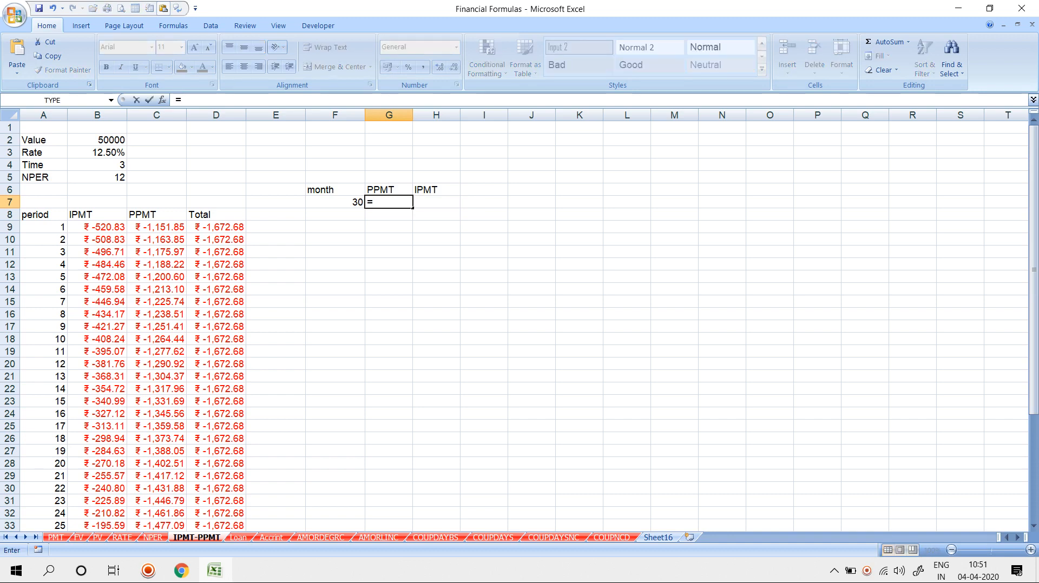
pyautogui.write('SUM(')
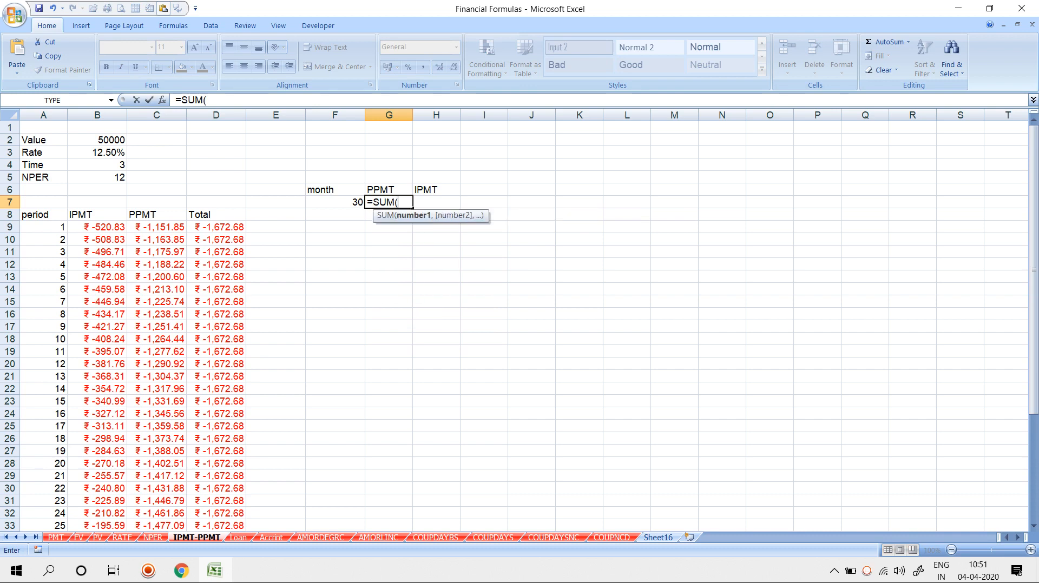
pyautogui.write('PP')
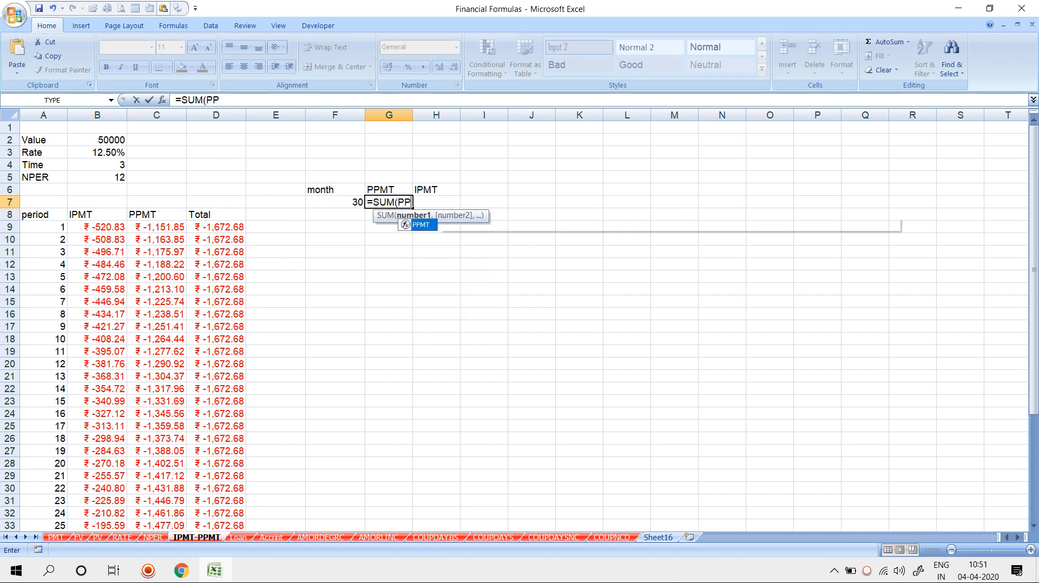
pyautogui.press('Tab')
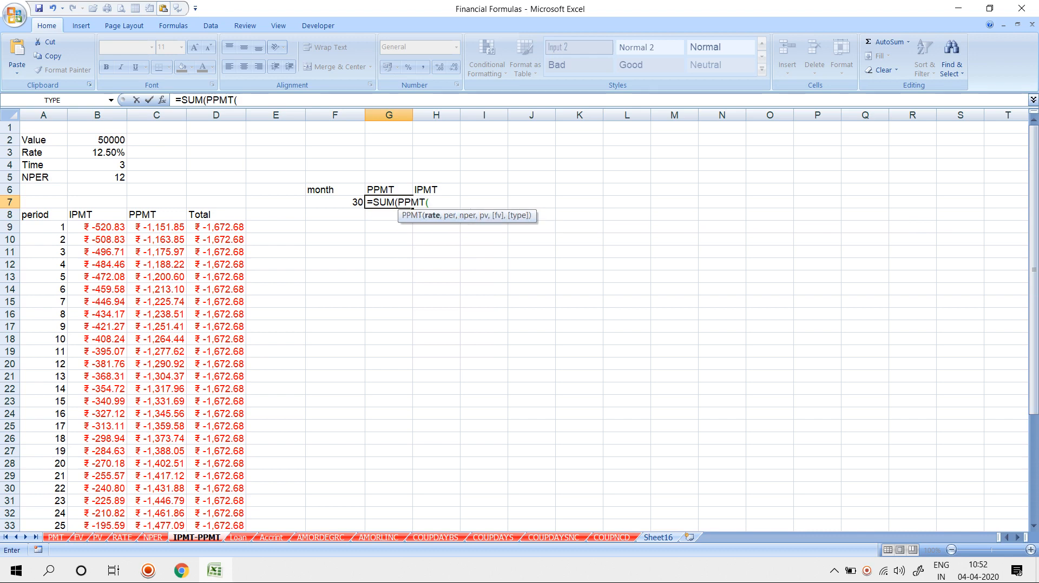
pyautogui.click(98, 152)
pyautogui.write('/12,')
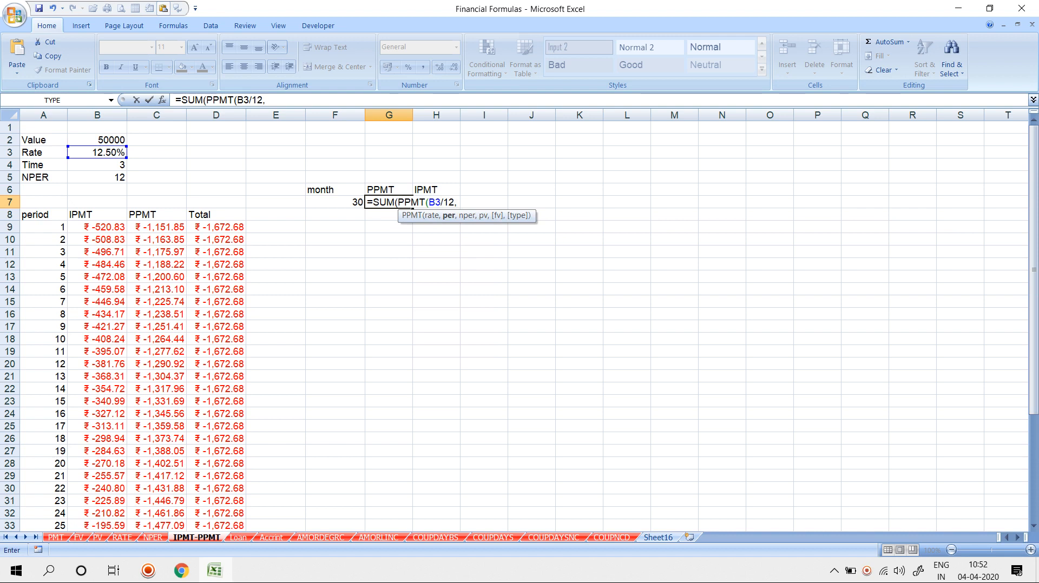
pyautogui.write('ROW')
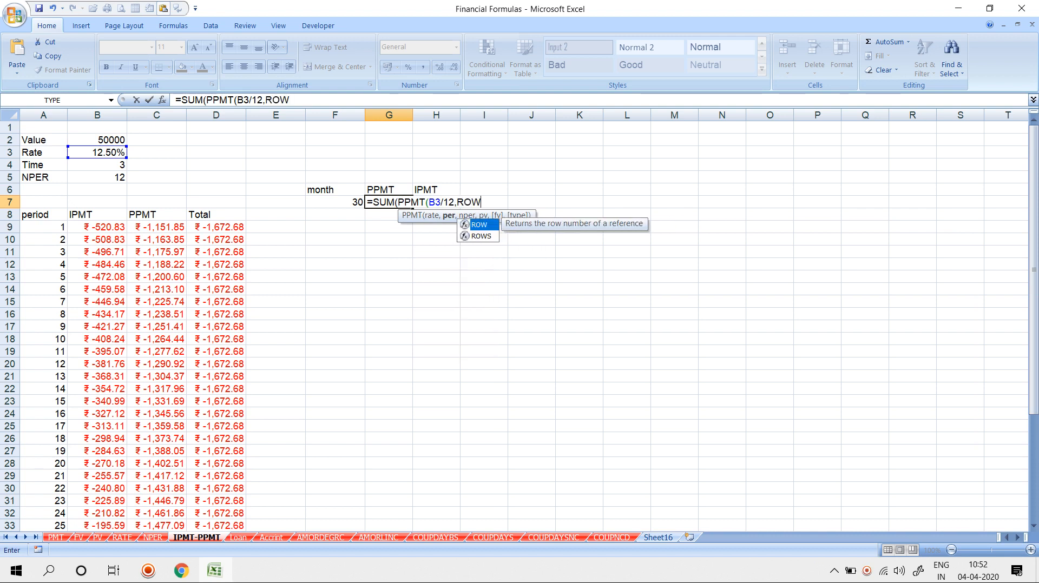
pyautogui.write('("1:"')
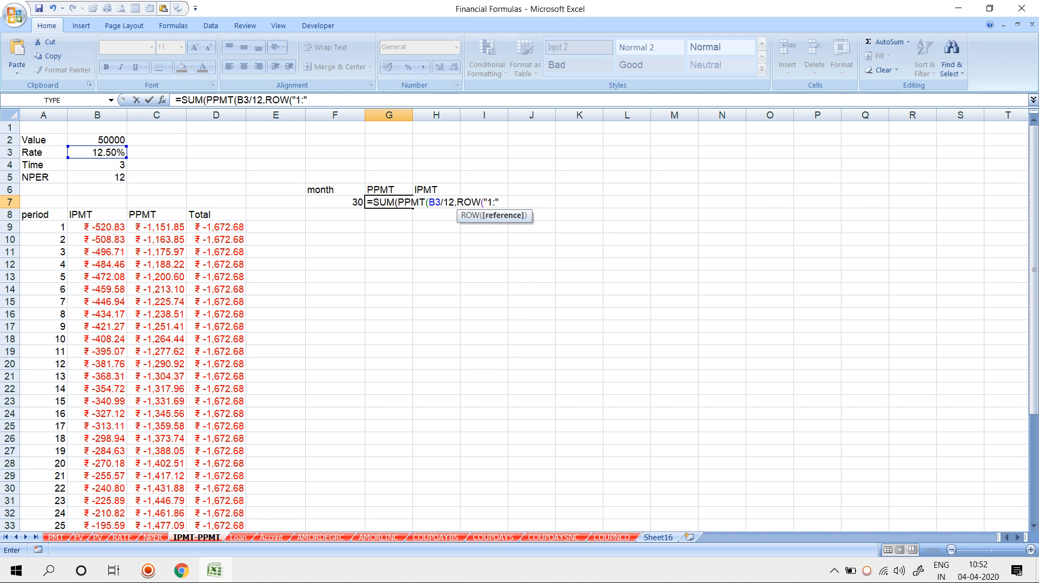
pyautogui.write('&')
pyautogui.press('Left')
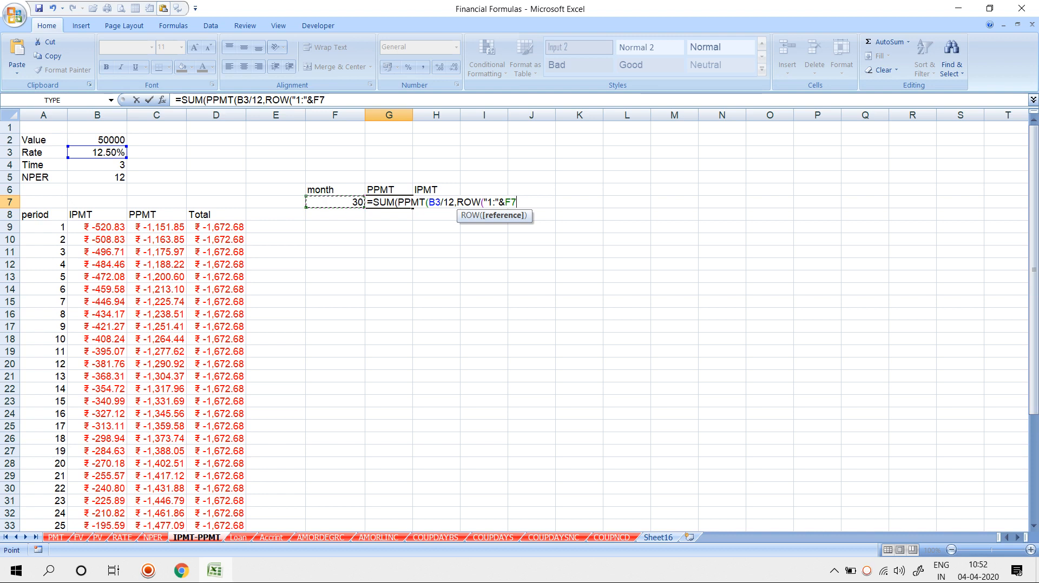
pyautogui.write(')')
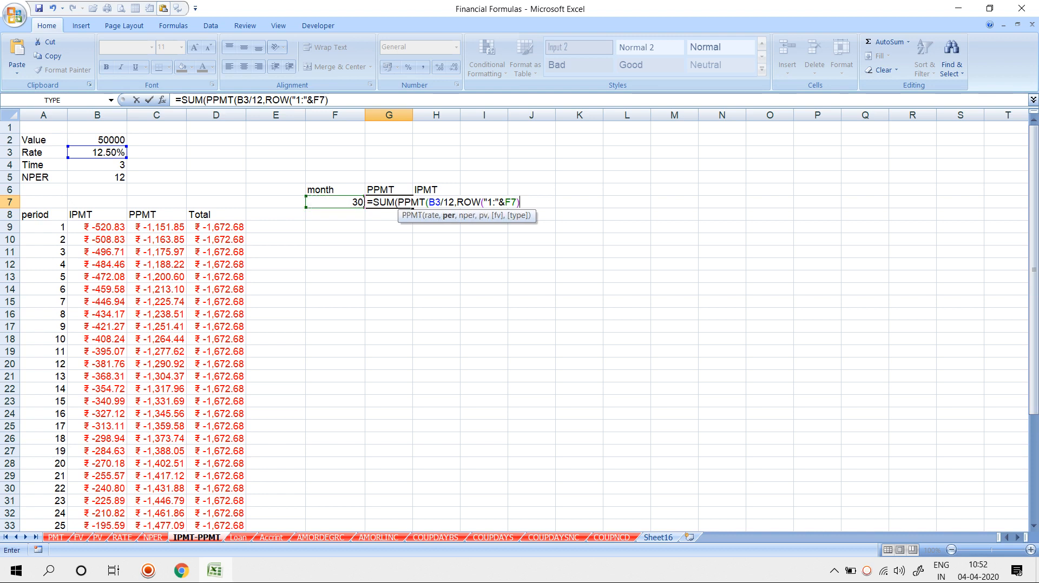
pyautogui.write(',B4*12,')
pyautogui.click(97, 140)
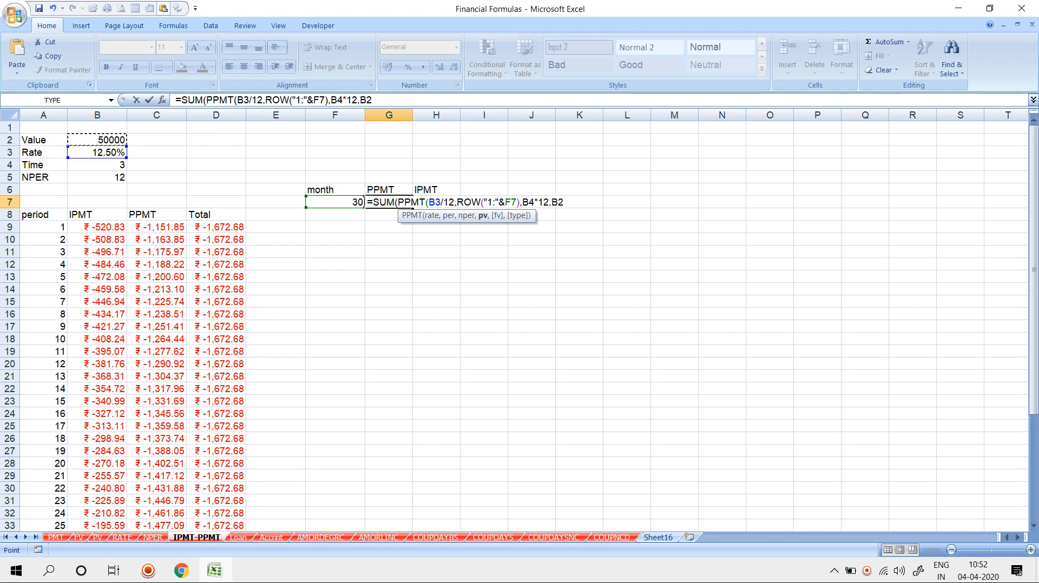
# Step: Wrap "1:"&F7 in INDIRECT inside the ROW function and complete the G7 formula as =SUM(PPMT(B3/12,ROW(INDIRECT("1:"&F7)),B4*12,B2))
pyautogui.click(484, 202)
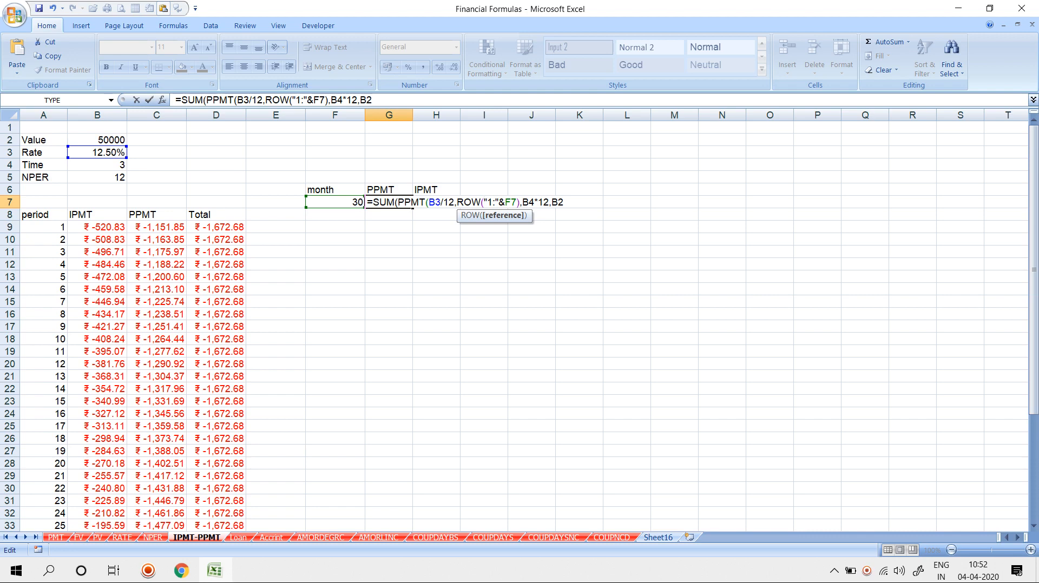
pyautogui.write('INDIRECT(')
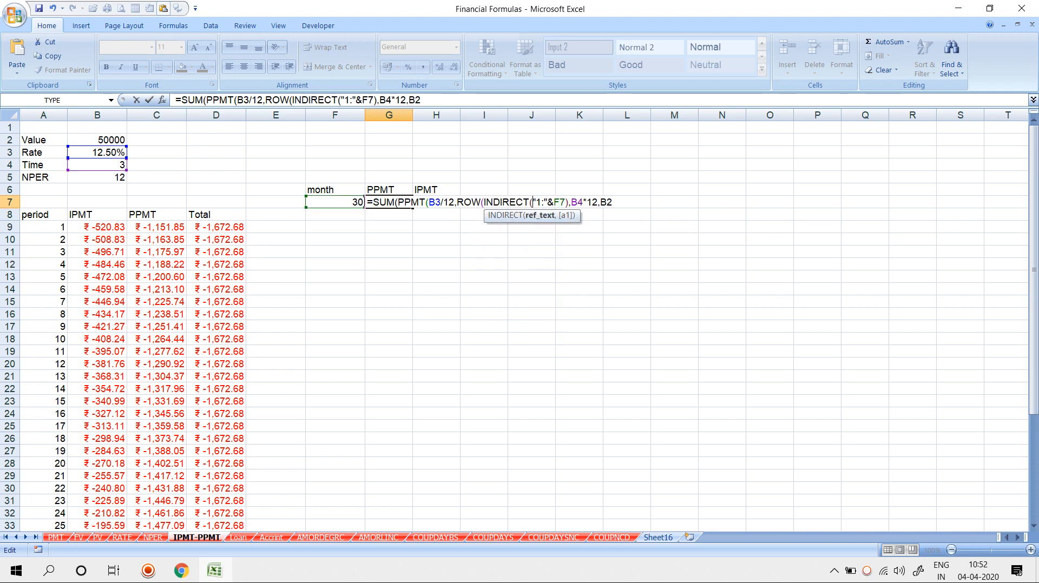
pyautogui.press('Return')
pyautogui.press('Return')
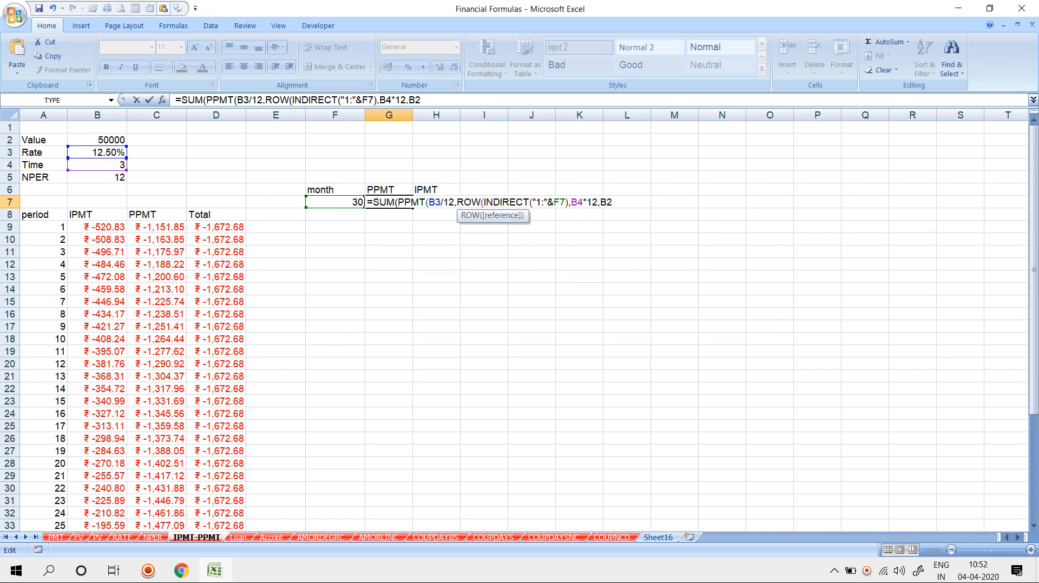
pyautogui.press('Left')
pyautogui.press('Return')
pyautogui.press('Return')
# Step: Convert the SUM(PPMT) formula in G7 into an array formula
pyautogui.press('Up')
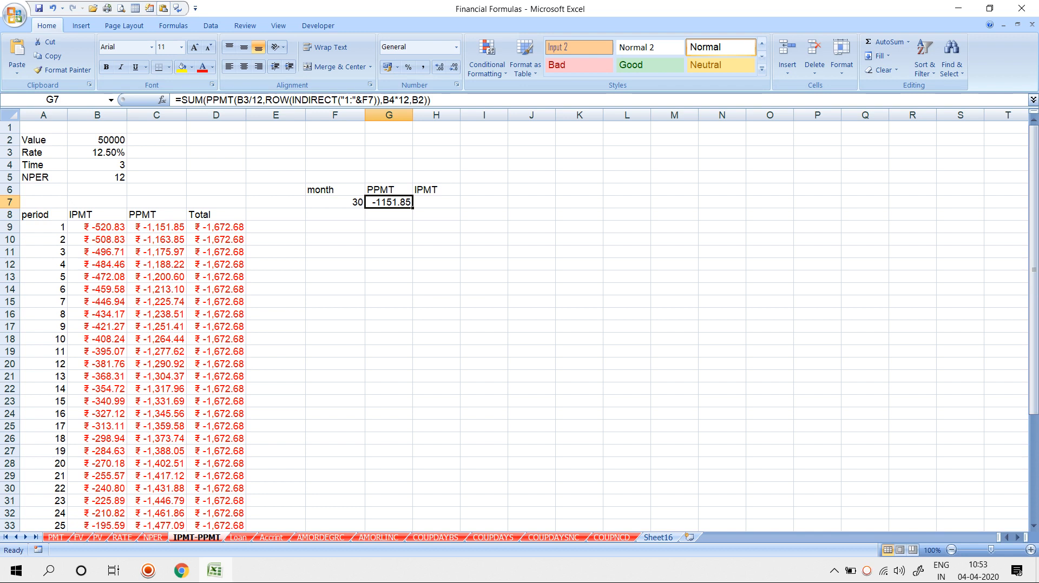
pyautogui.press('F2')
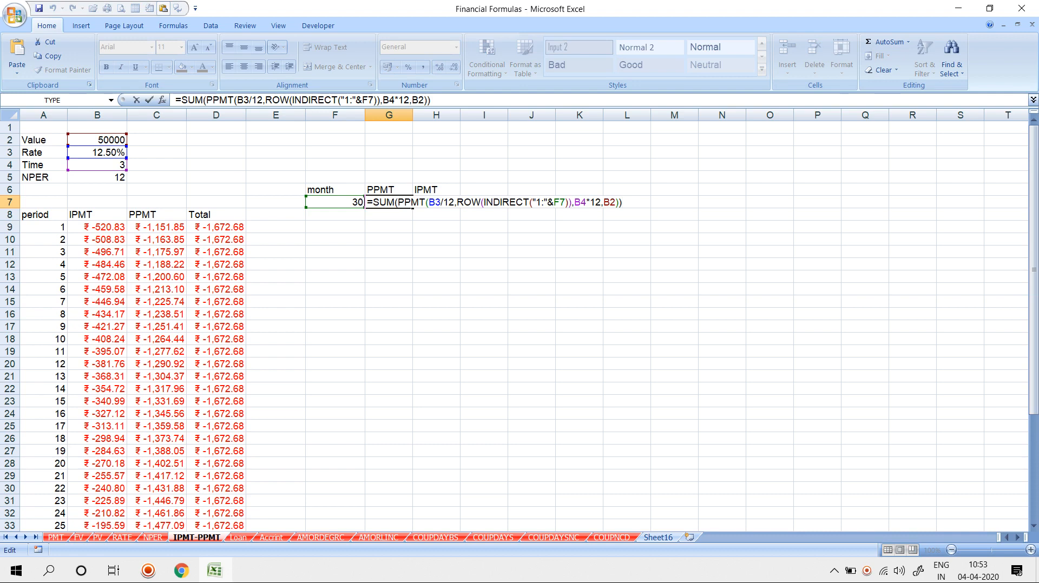
pyautogui.hotkey('ctrl', 'shift', 'Return')
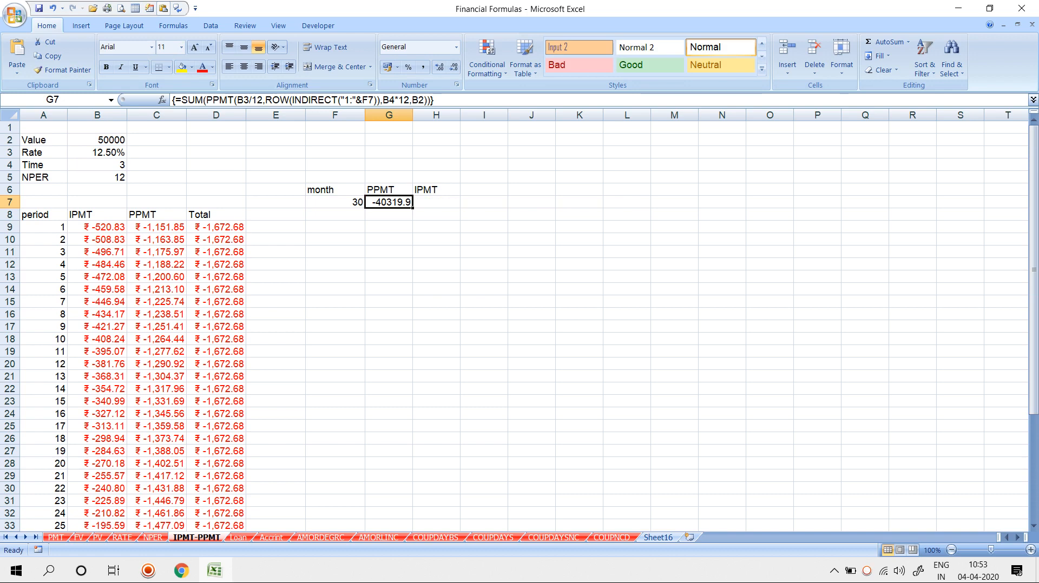
# Step: Test the PPMT total by setting the month in F7 to 29, 40 and 30 in turn
pyautogui.click(335, 203)
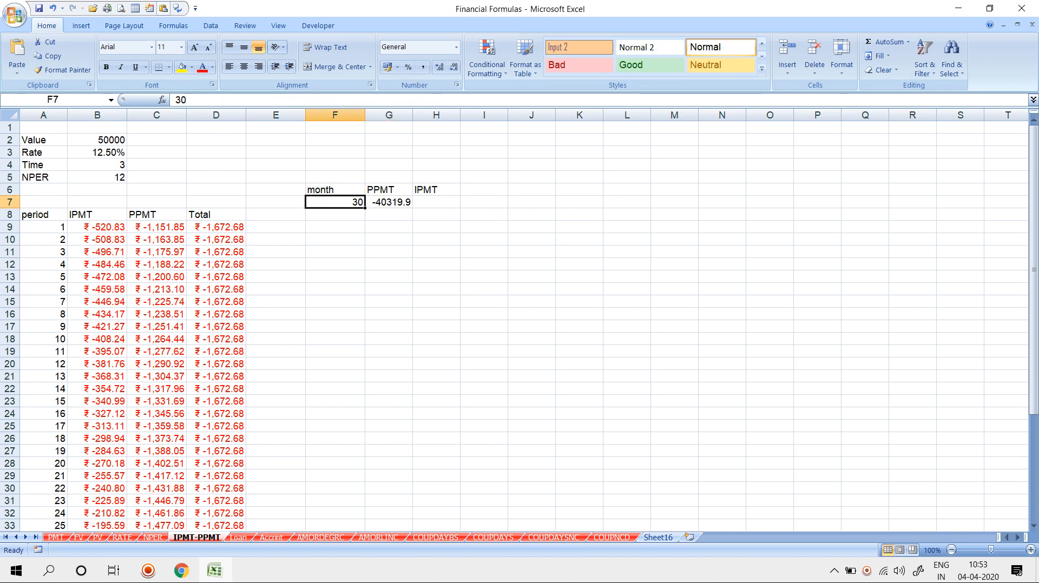
pyautogui.write('29')
pyautogui.press('Return')
pyautogui.press('Up')
pyautogui.write('40')
pyautogui.press('Return')
pyautogui.press('Up')
pyautogui.write('30')
pyautogui.press('Return')
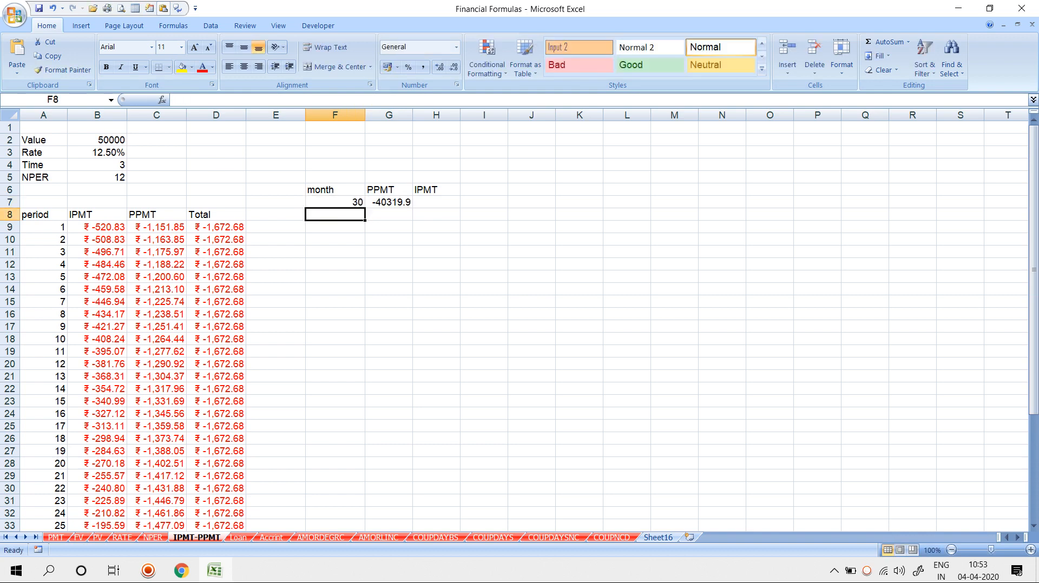
# Step: Set the month value in F7 to 25
pyautogui.press('Up')
pyautogui.press('Right')
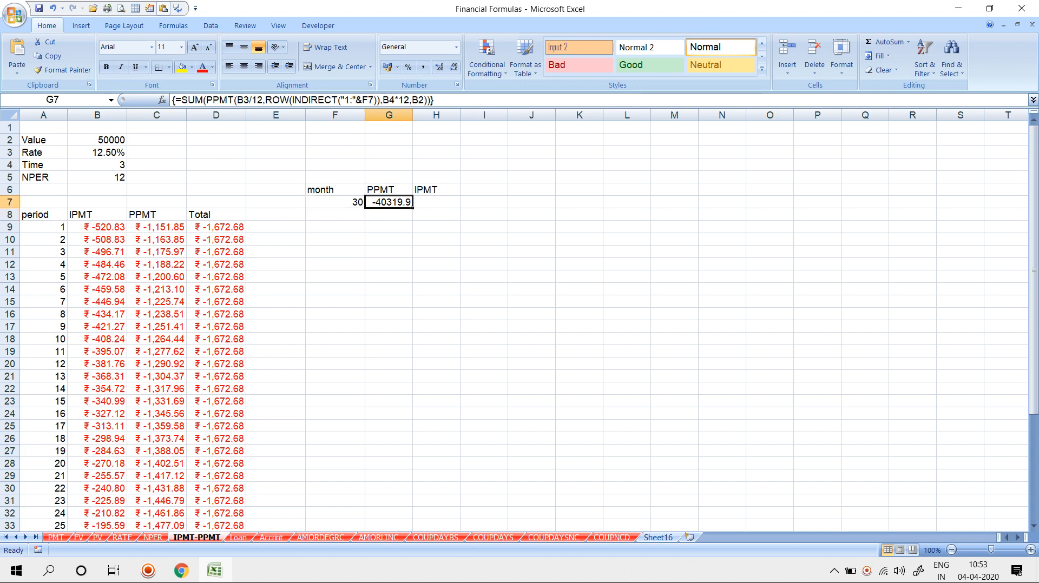
pyautogui.press('Left')
pyautogui.write('39')
pyautogui.press('BackSpace')
pyautogui.press('BackSpace')
pyautogui.write('25')
pyautogui.press('Return')
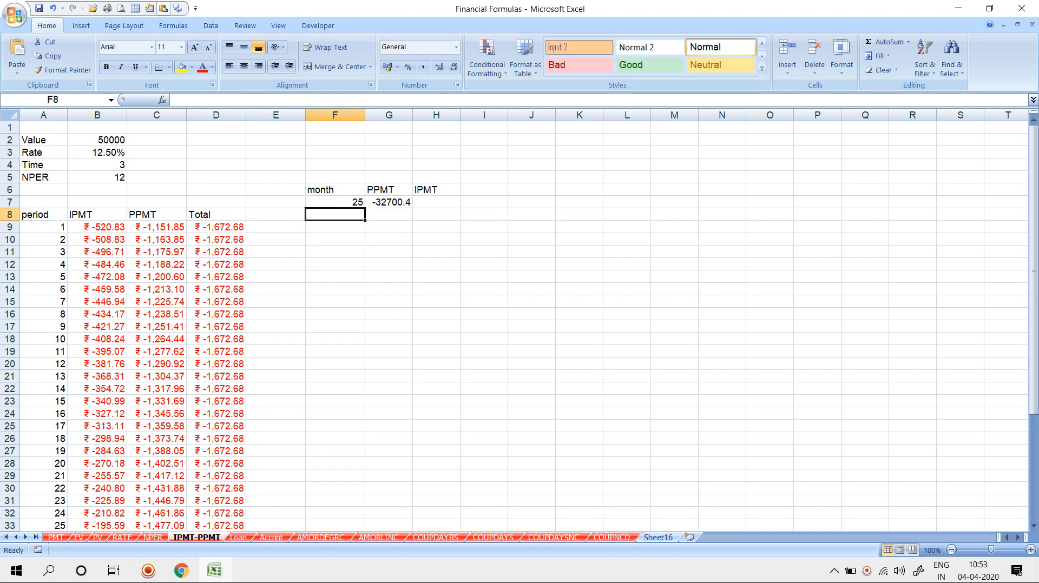
# Step: Review the formula in G7 and recommit it as an array formula
pyautogui.press('Up')
pyautogui.press('Right')
pyautogui.press('F2')
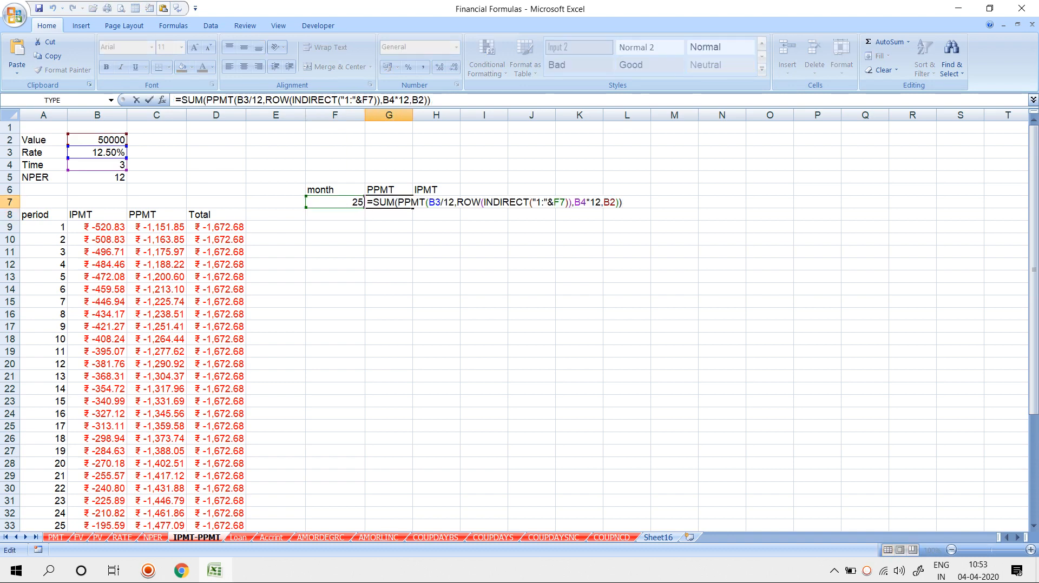
pyautogui.hotkey('ctrl', 'shift', 'Return')
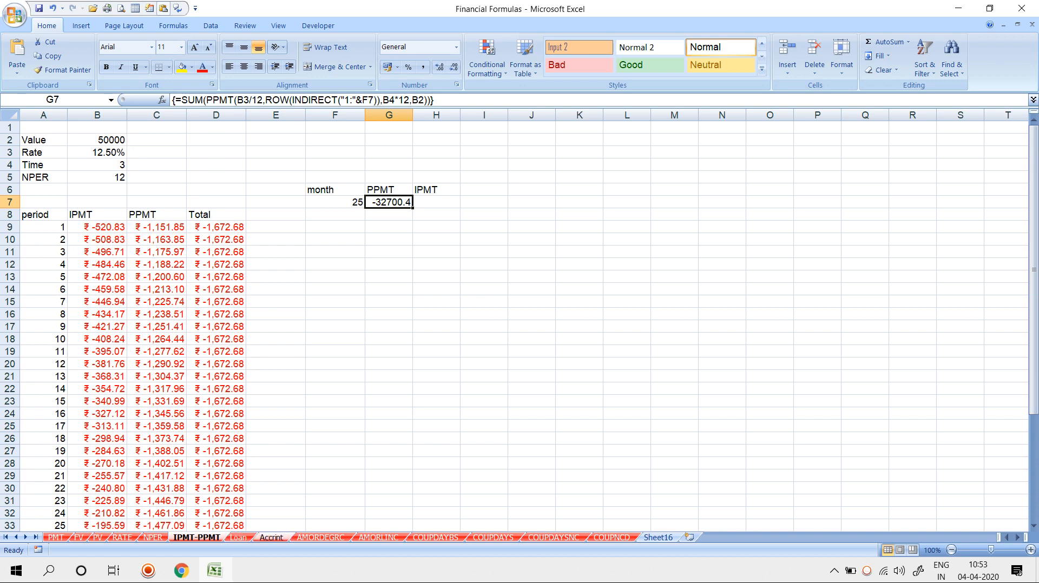
# Step: Insert a new sheet before the Loan sheet from the Loan Amortization spreadsheet template
pyautogui.rightClick(247, 538)
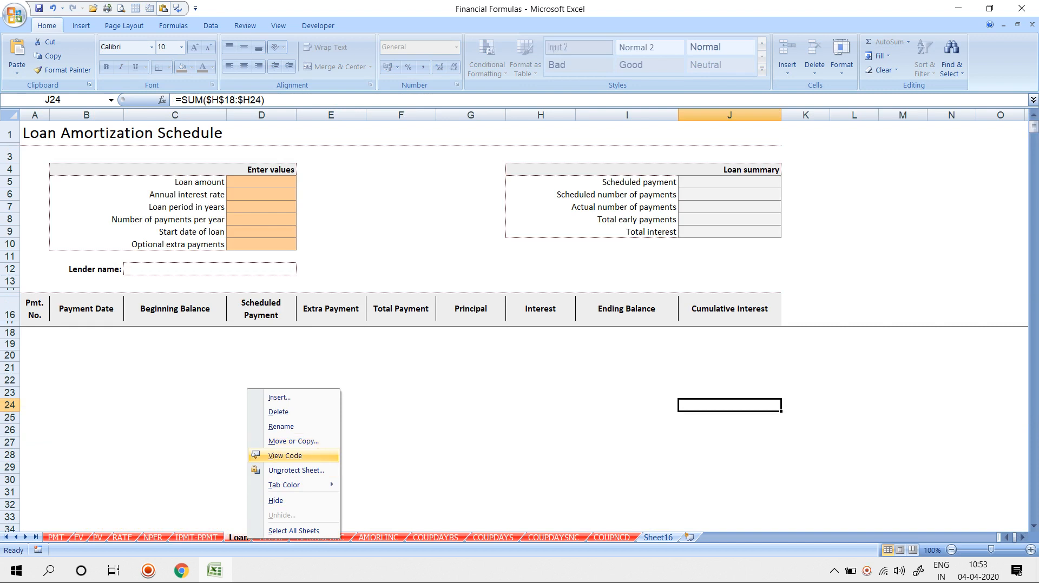
pyautogui.click(279, 398)
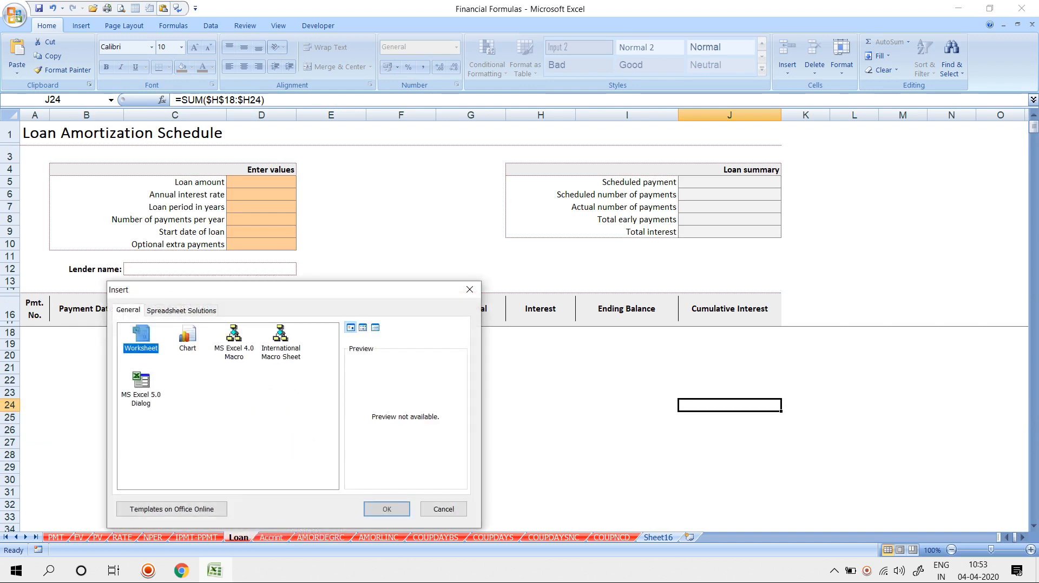
pyautogui.click(182, 311)
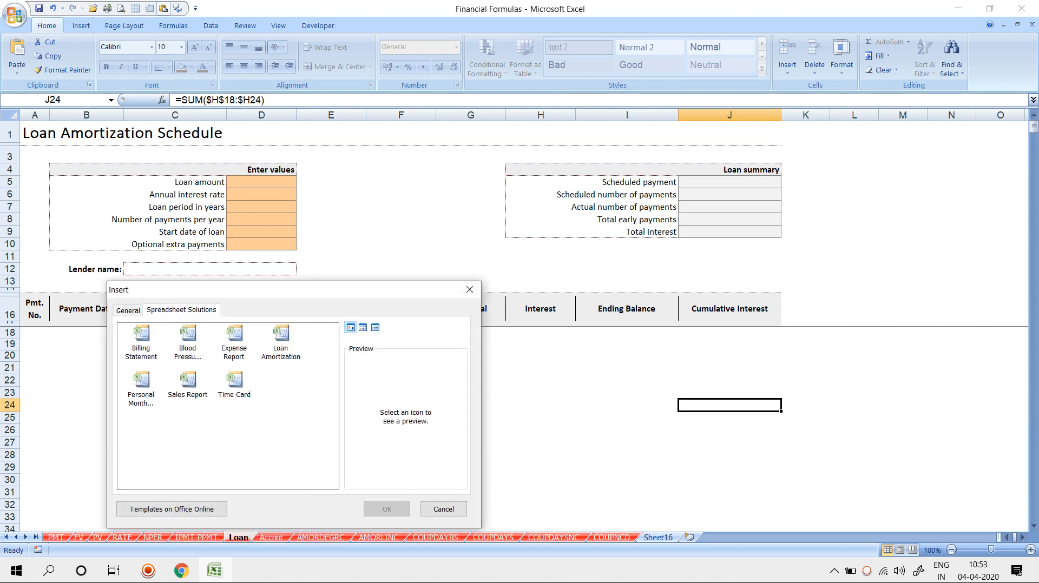
pyautogui.click(281, 342)
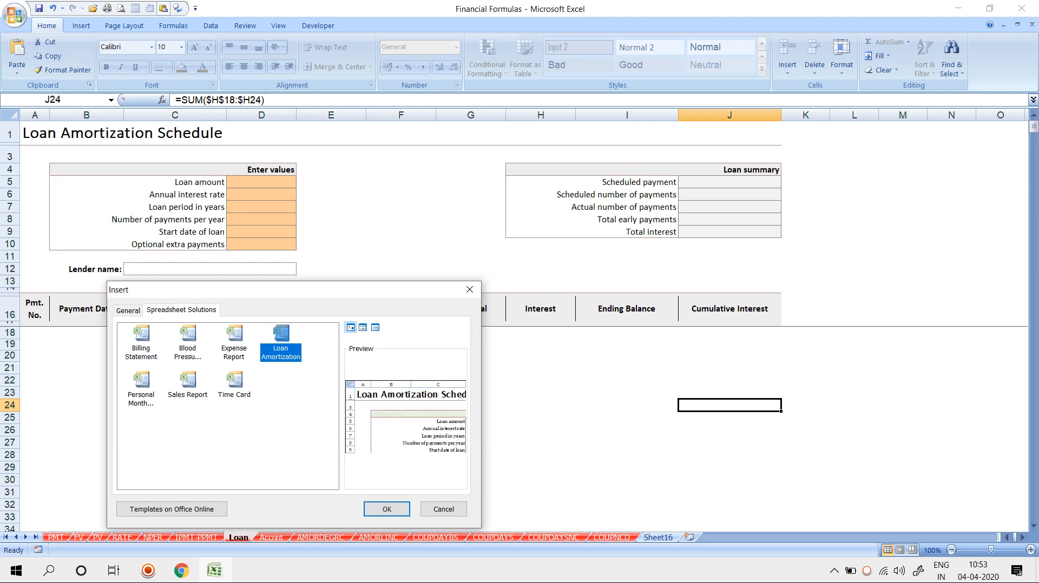
pyautogui.press('Return')
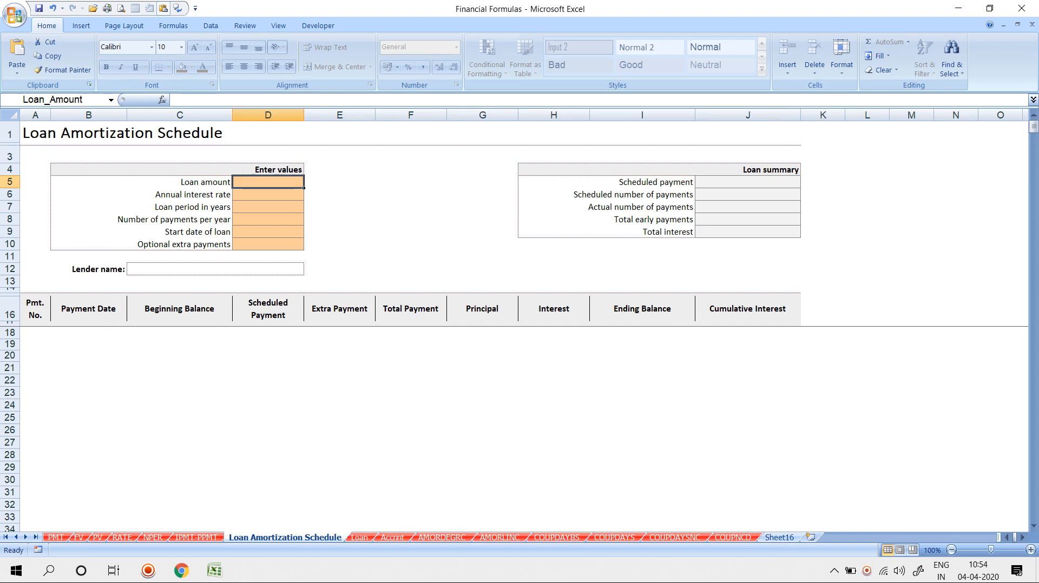
# Step: Fill in the loan values: amount 50000, annual interest rate 12%, period 3 years, 12 payments per year, start date 01-4-2020
pyautogui.write('500000.00')
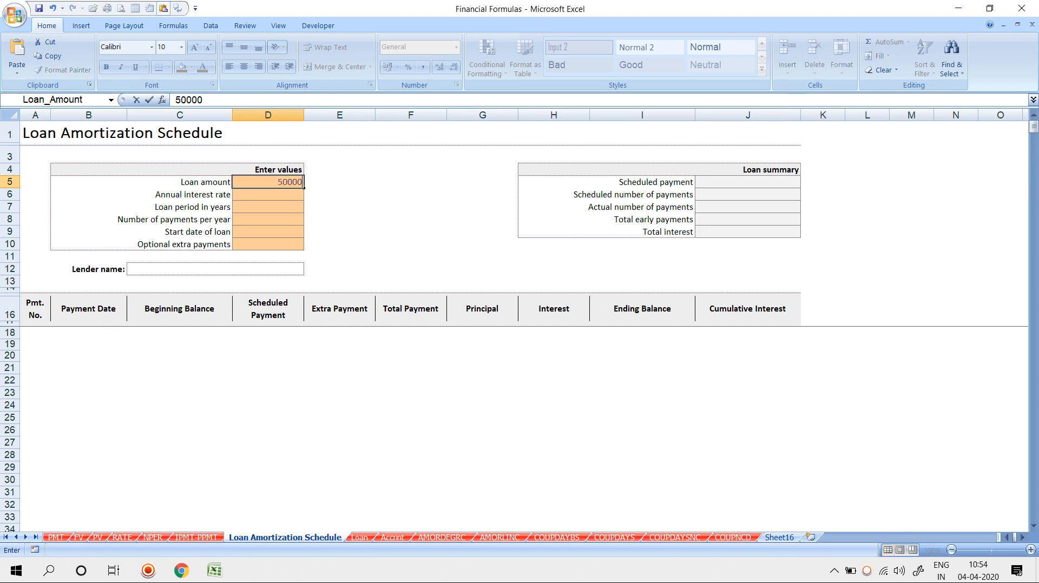
pyautogui.press('Return')
pyautogui.write('12')
pyautogui.press('Return')
pyautogui.write('3')
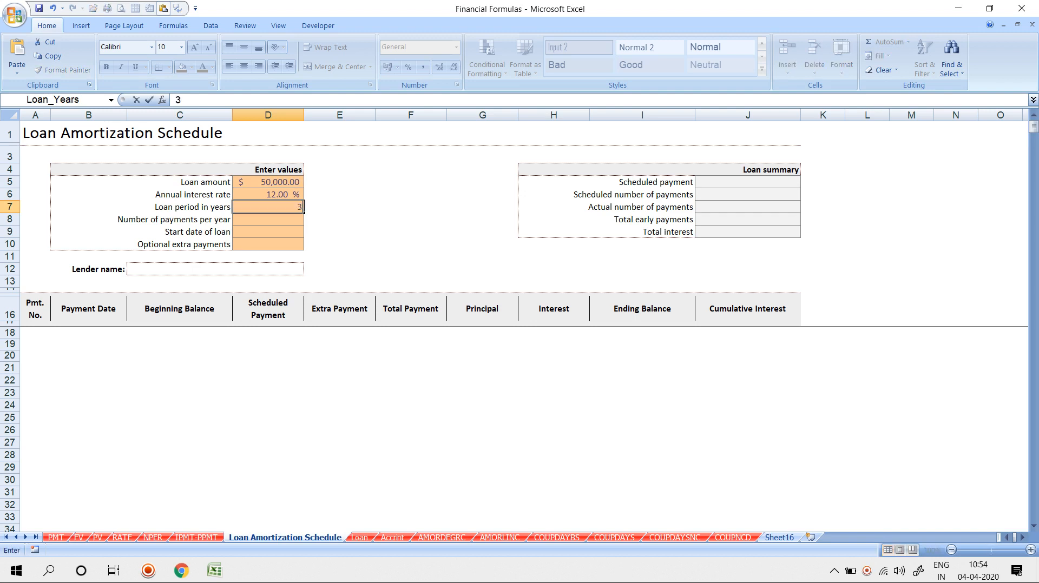
pyautogui.press('Return')
pyautogui.write('12')
pyautogui.press('Return')
pyautogui.write('01-4-2020')
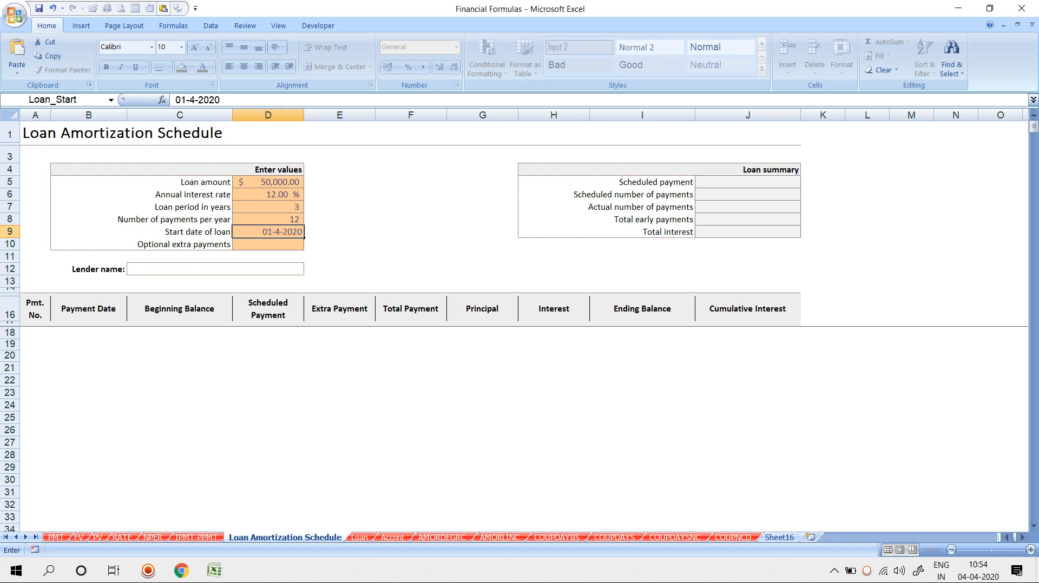
pyautogui.press('Return')
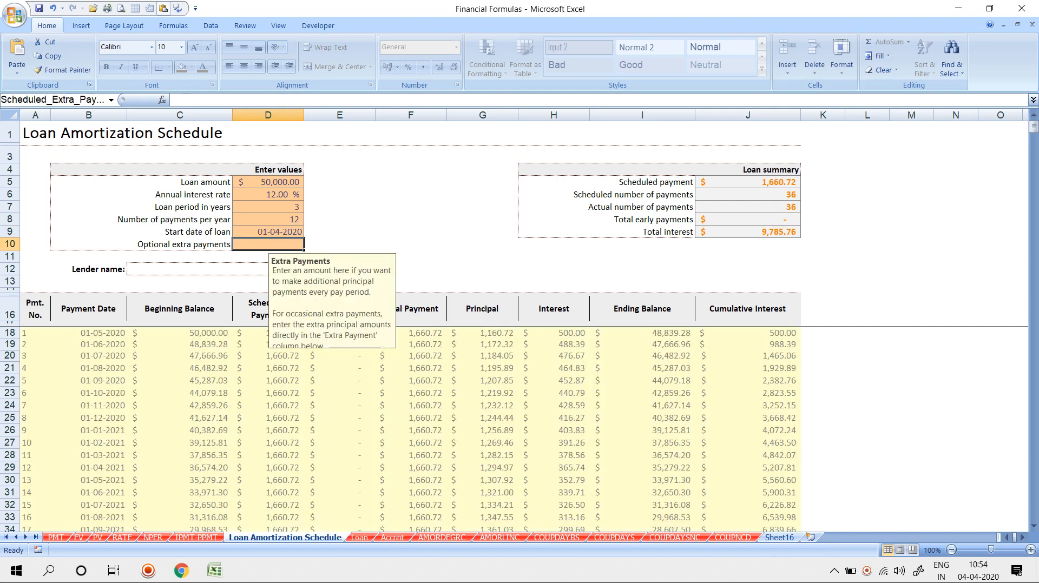
pyautogui.scroll(-1, 411, 428)
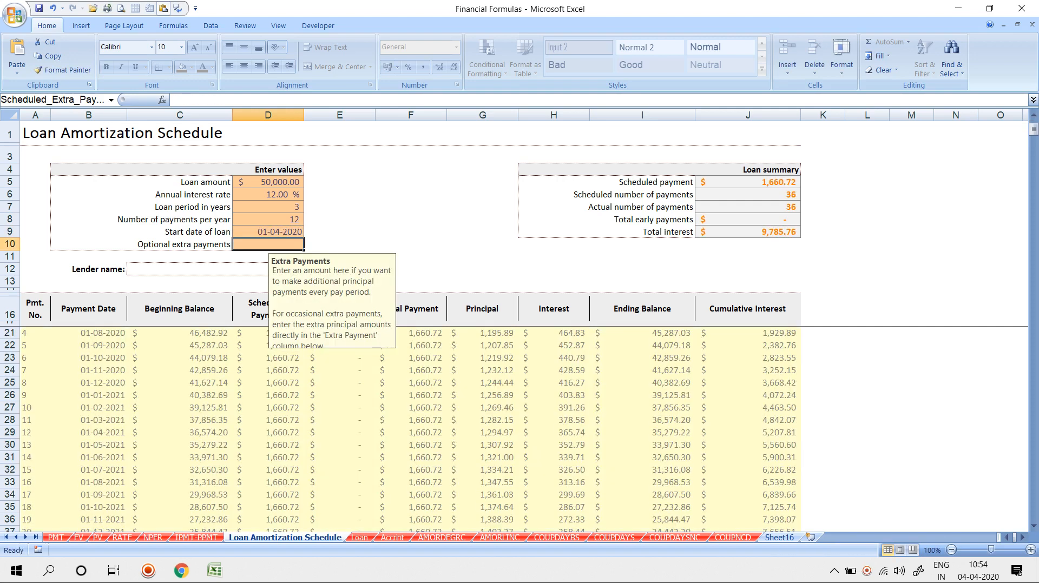
pyautogui.scroll(1, 411, 427)
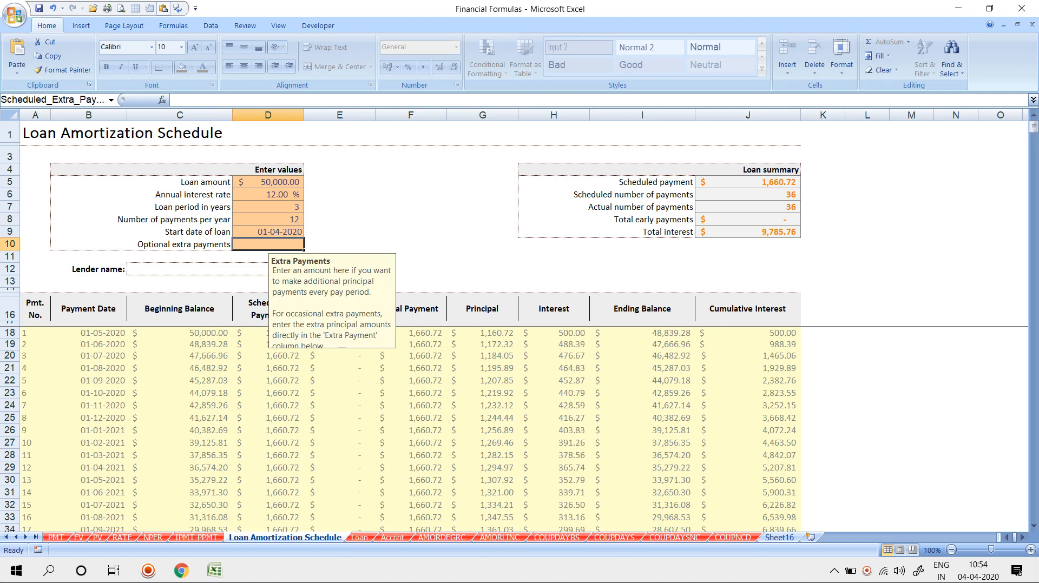
# Step: Examine the payment schedule through its last row and the loan summary formulas for scheduled payment, scheduled number of payments and total interest
pyautogui.rightClick(264, 537)
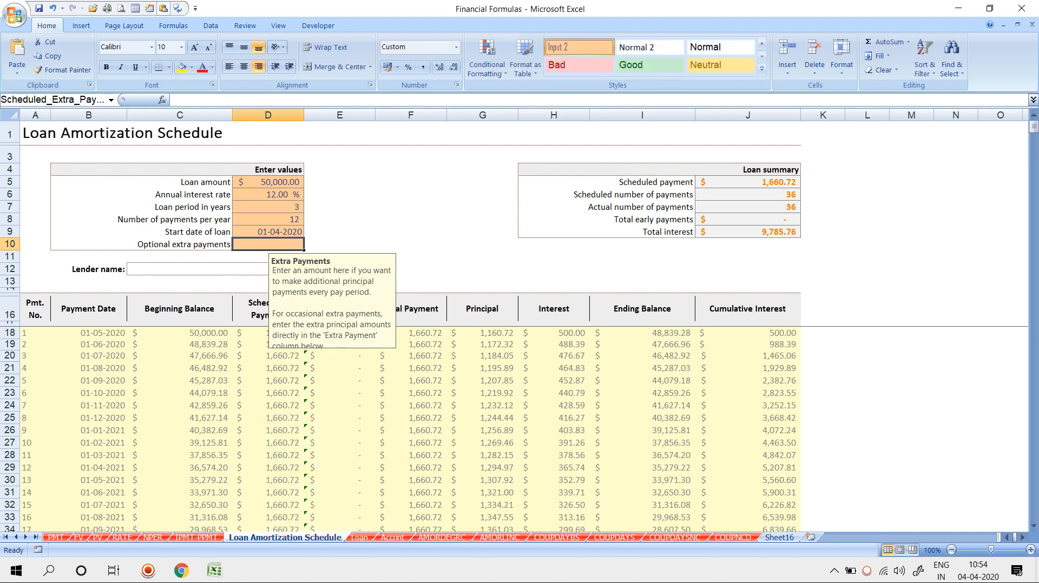
pyautogui.click(554, 417)
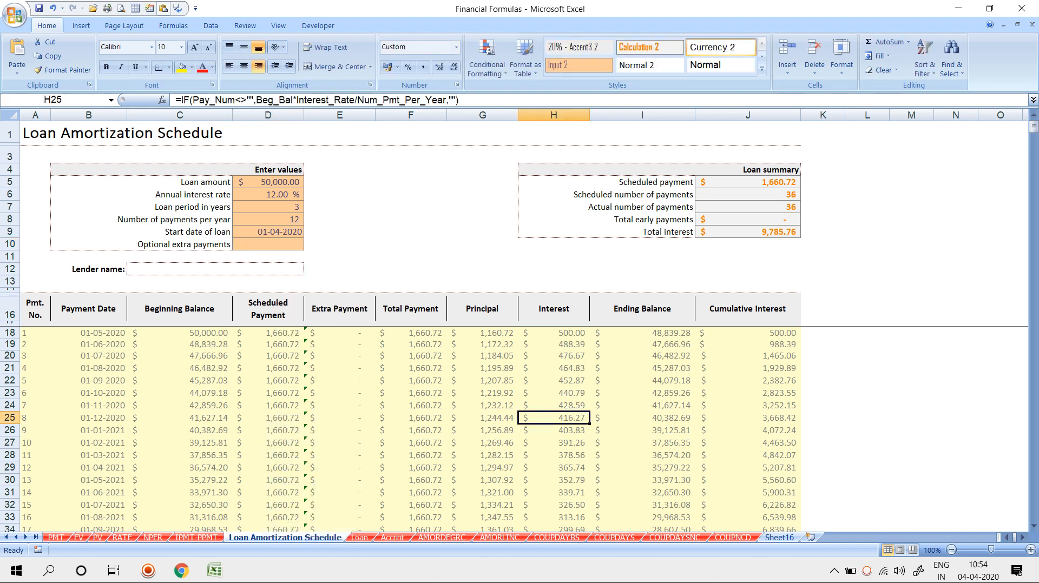
pyautogui.scroll(-11, 411, 428)
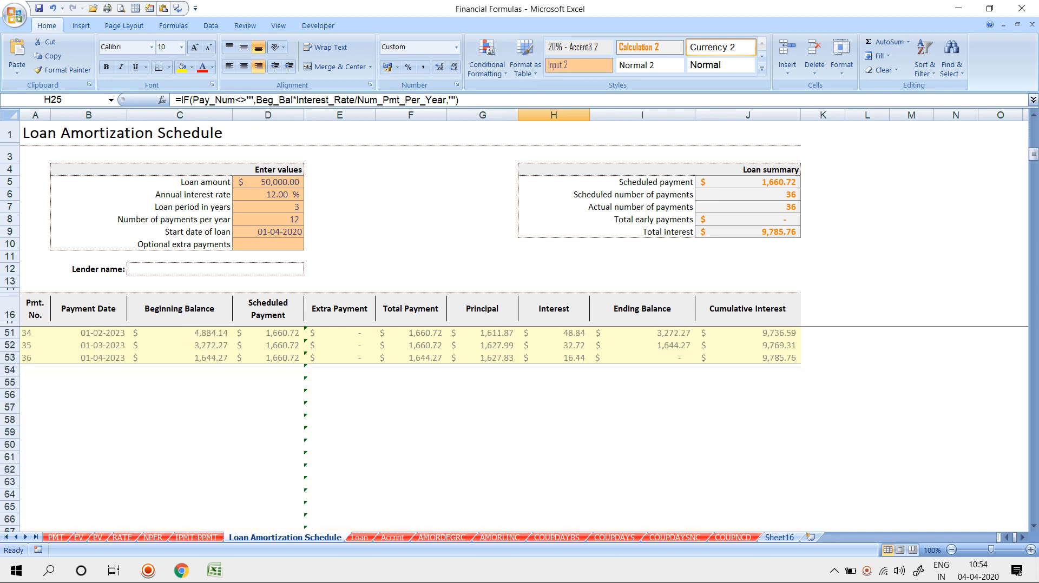
pyautogui.scroll(11, 411, 427)
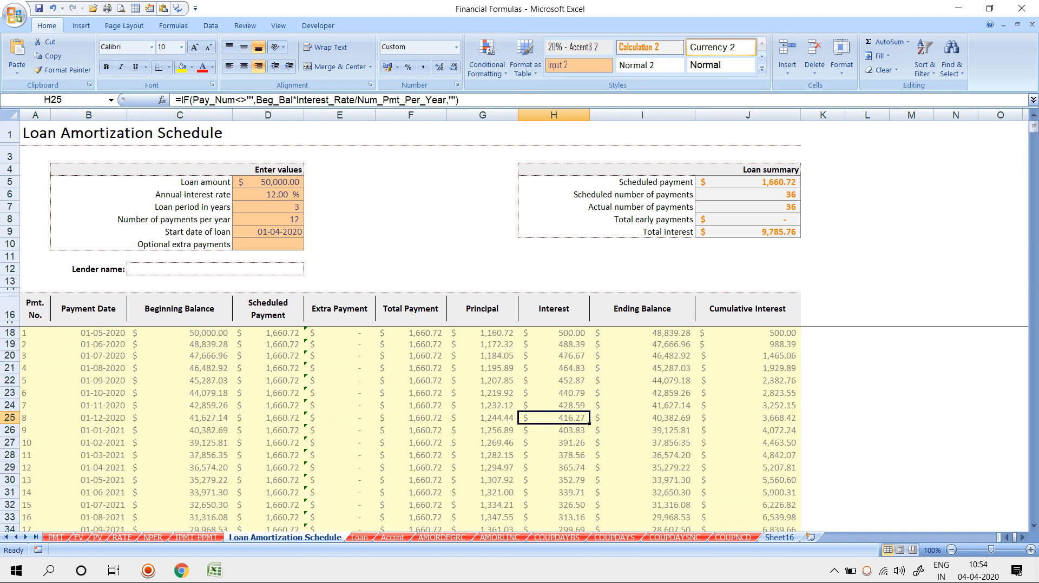
pyautogui.click(748, 182)
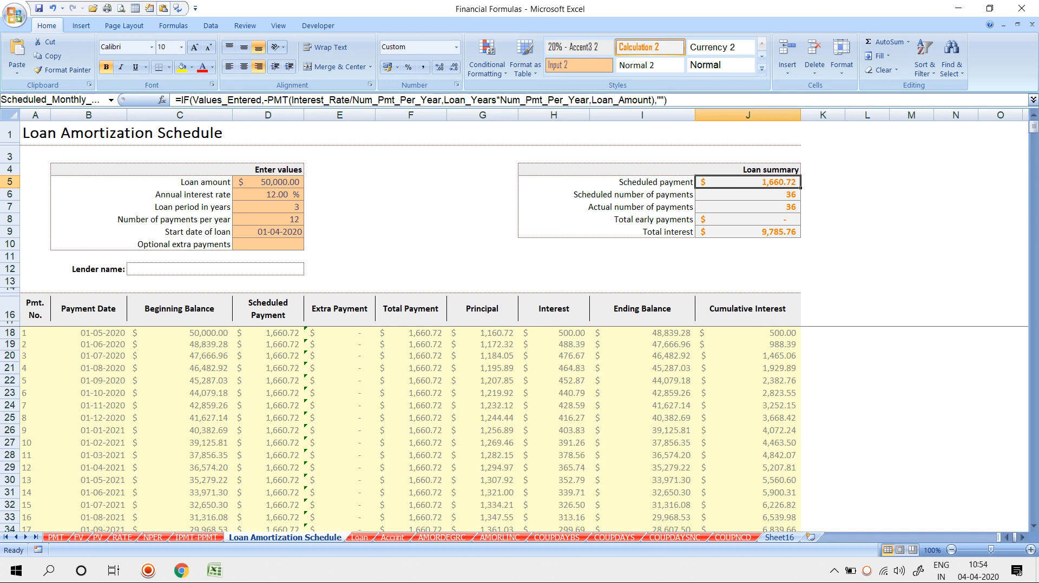
pyautogui.click(748, 195)
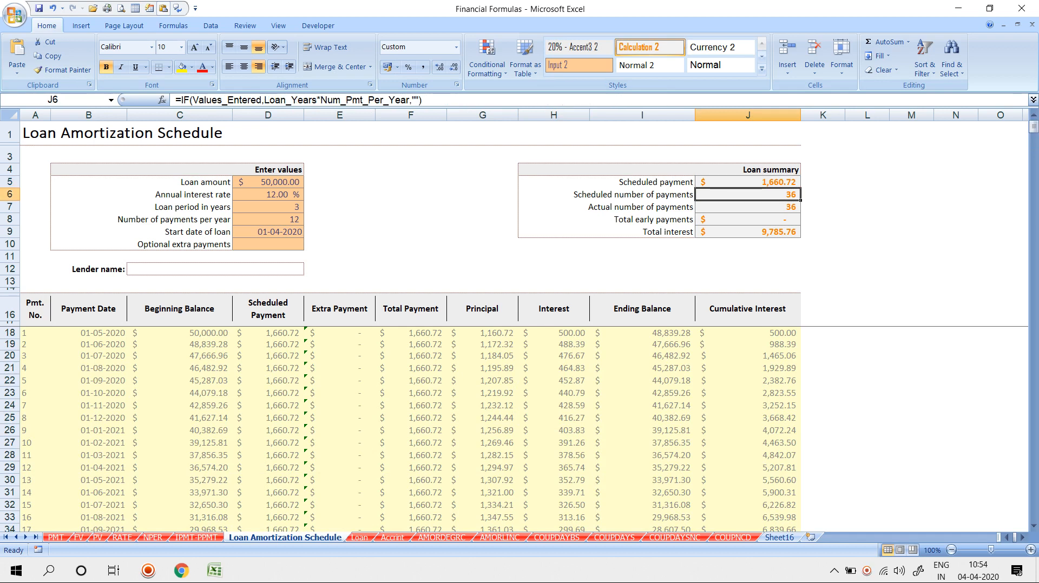
pyautogui.scroll(-1, 411, 427)
pyautogui.click(748, 232)
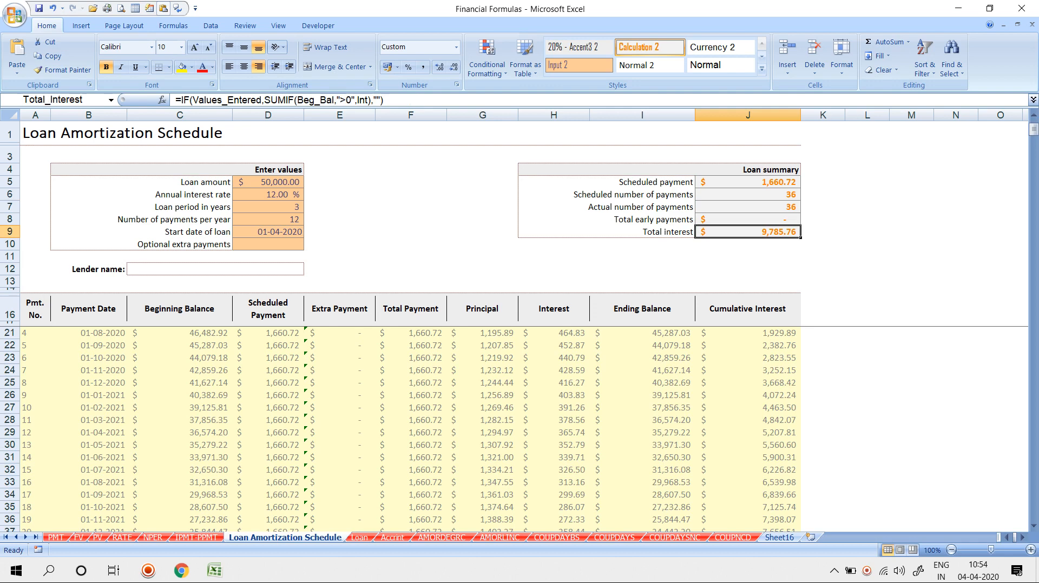
# Step: Switch to the Loan sheet and look through the full list of financial functions without inserting one
pyautogui.click(392, 537)
pyautogui.hotkey('ctrl', 'pageup')
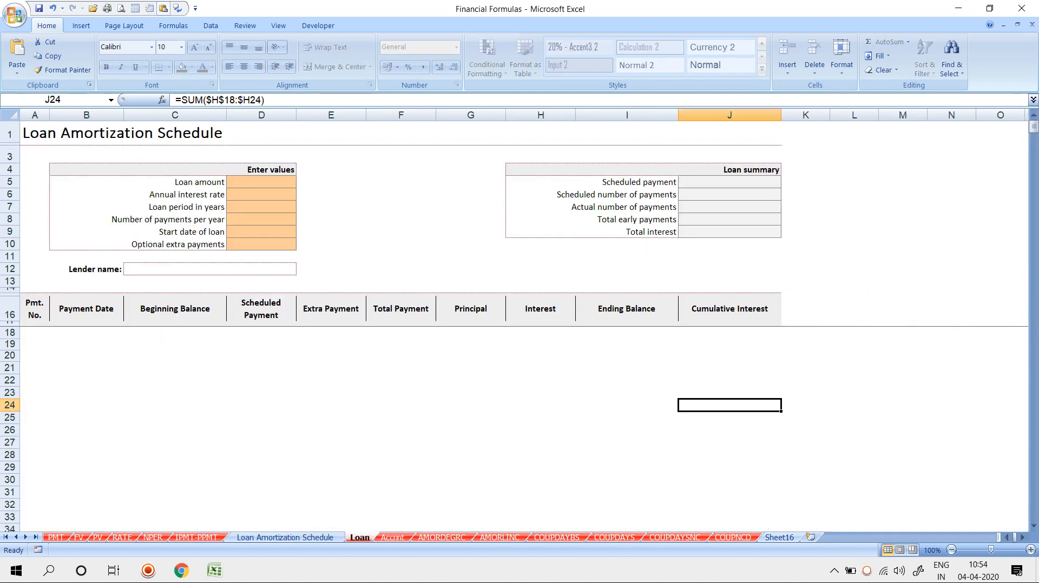
pyautogui.click(173, 25)
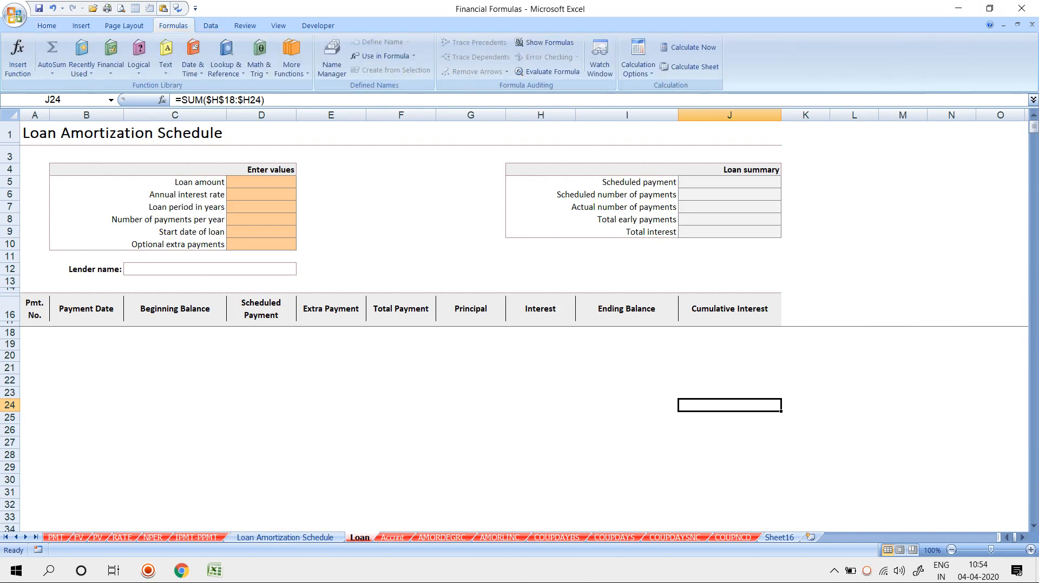
pyautogui.click(111, 57)
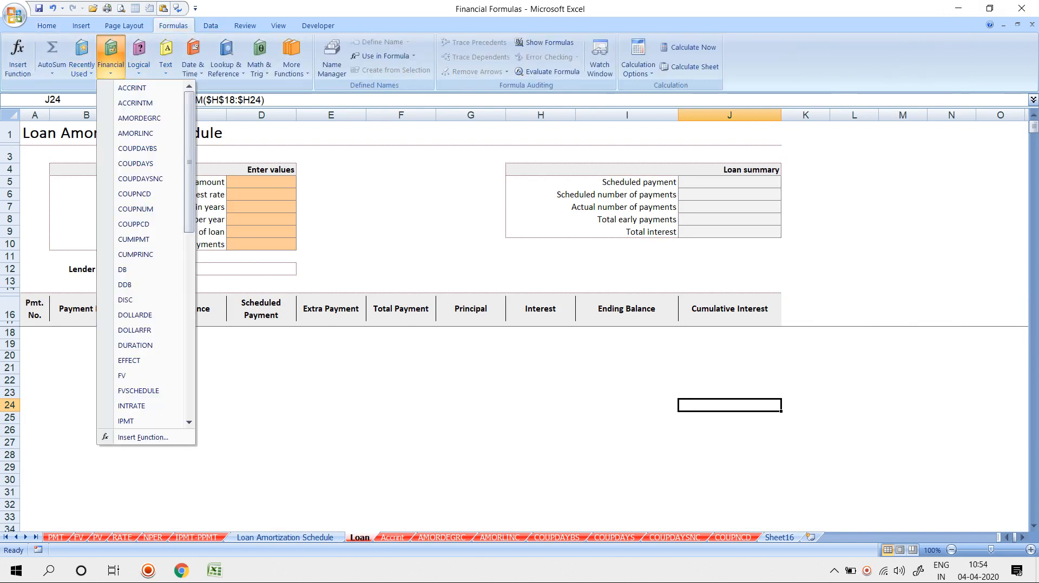
pyautogui.scroll(-7, 146, 254)
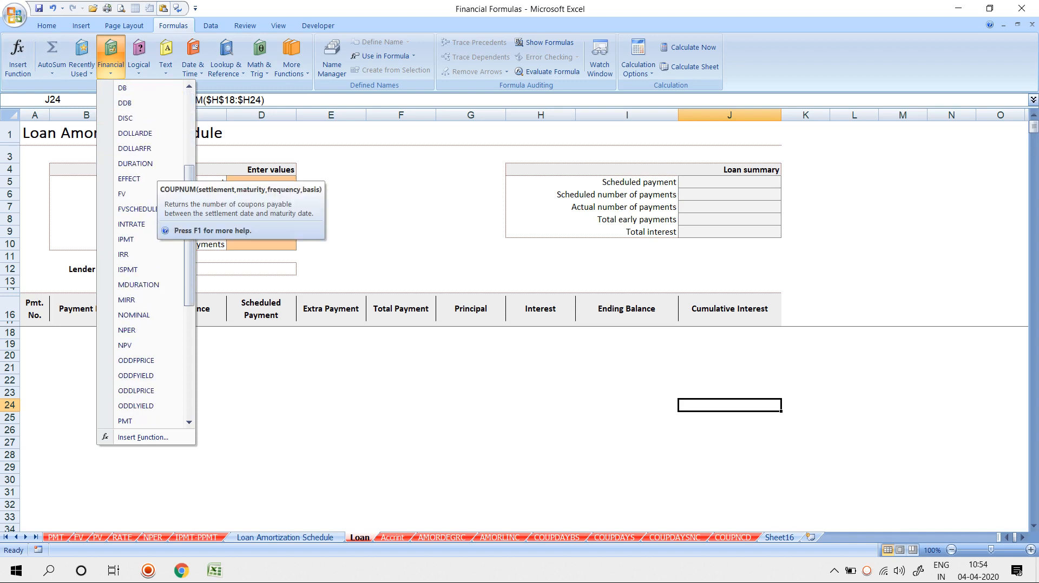
pyautogui.scroll(-4, 141, 164)
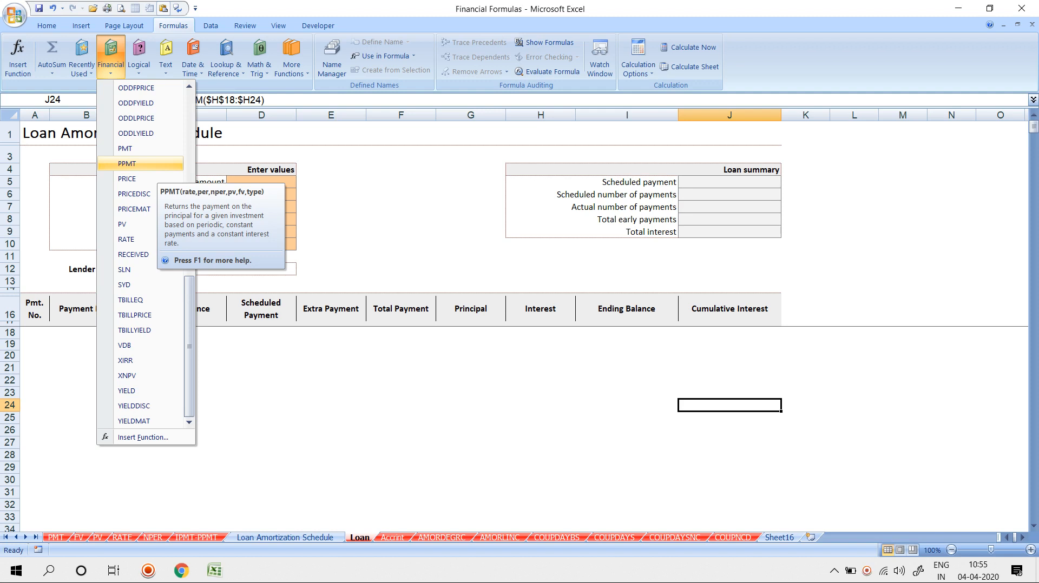
pyautogui.press('Down')
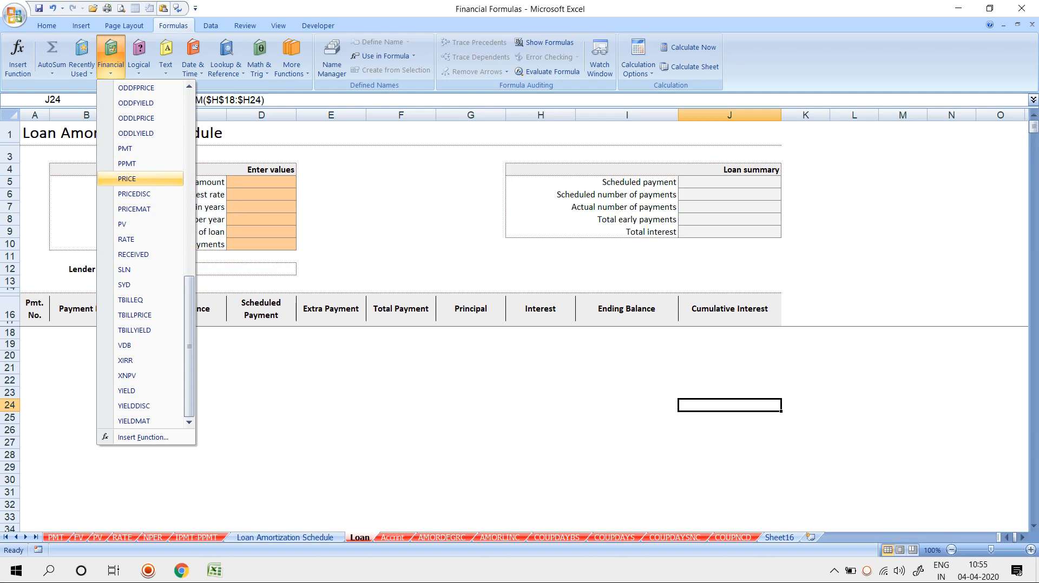
pyautogui.press('Escape')
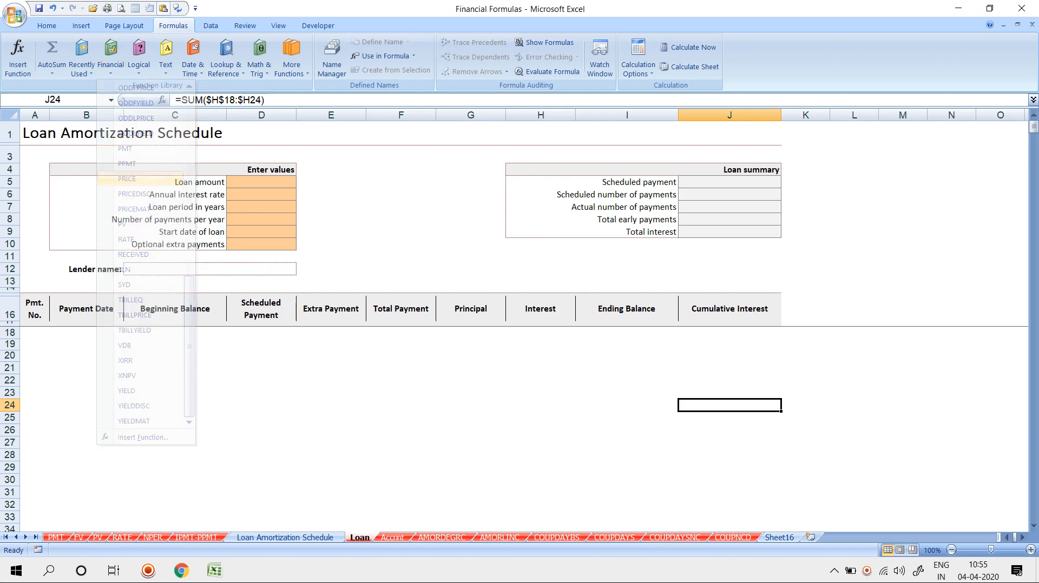